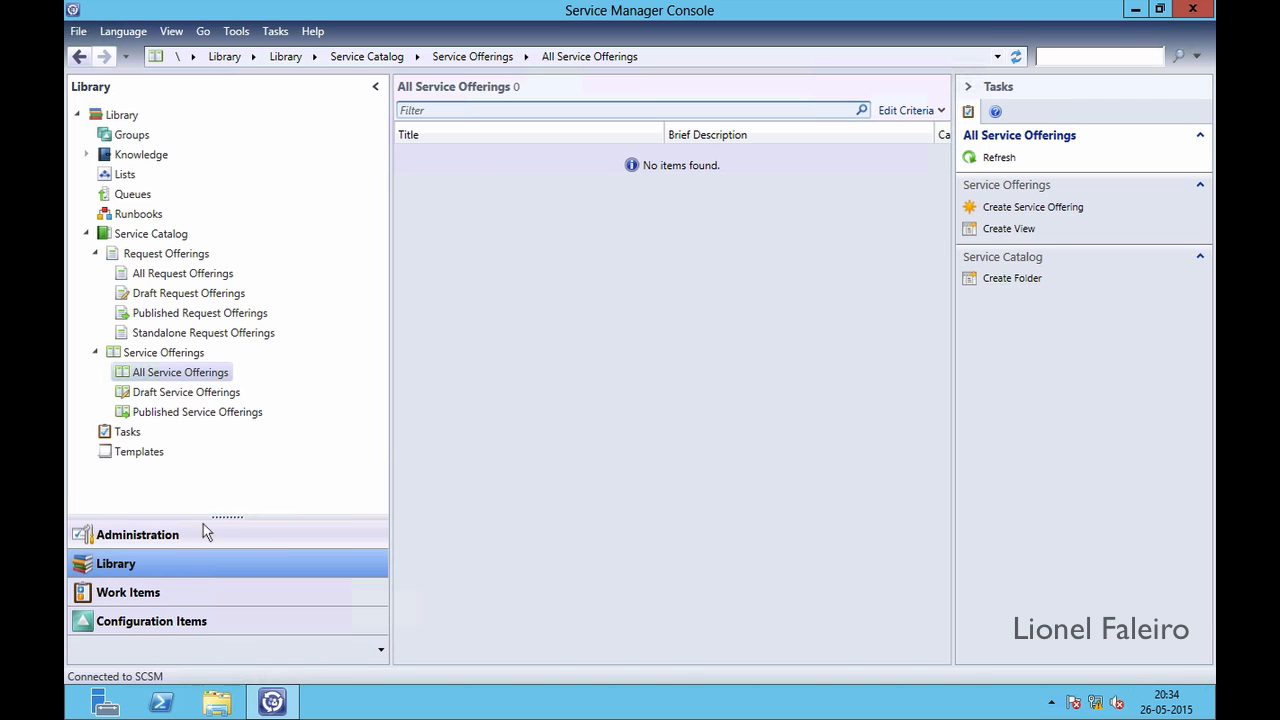
Open Incident Settings under Administration > Settings, enlarge it, and review the default support group list
{"action": "left_click", "coordinate": [114, 542]}
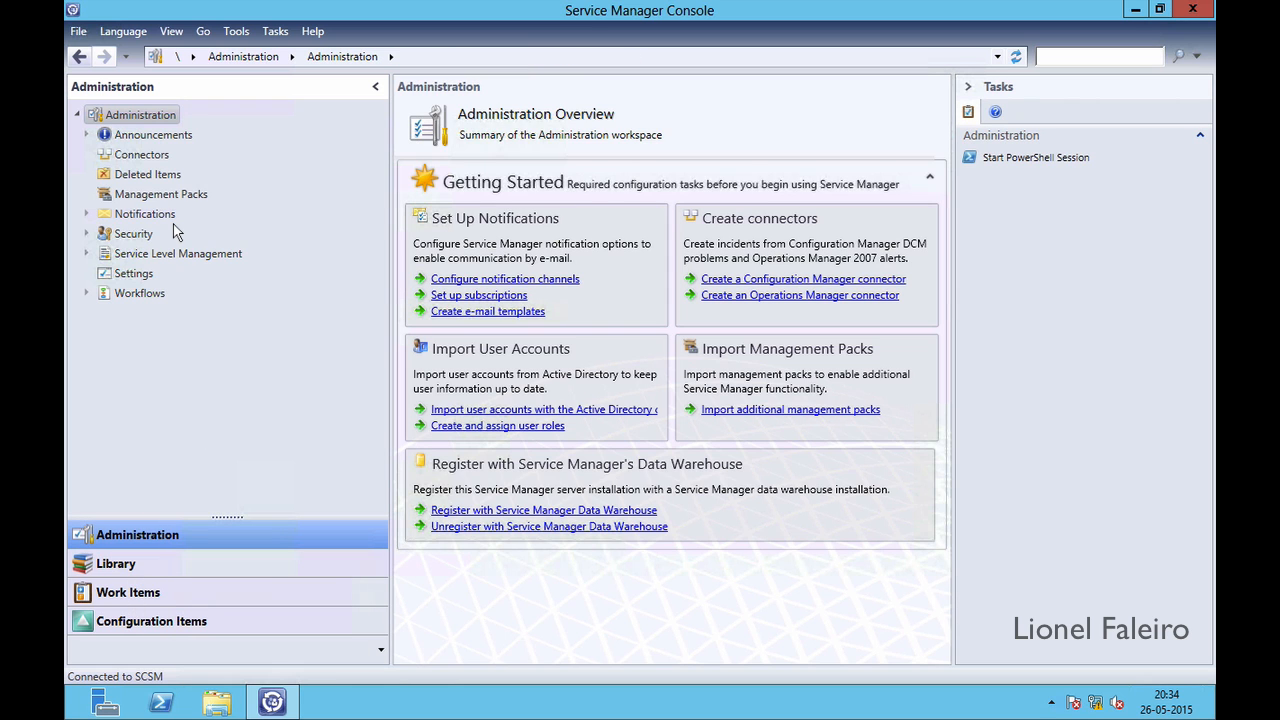
{"action": "left_click", "coordinate": [110, 276]}
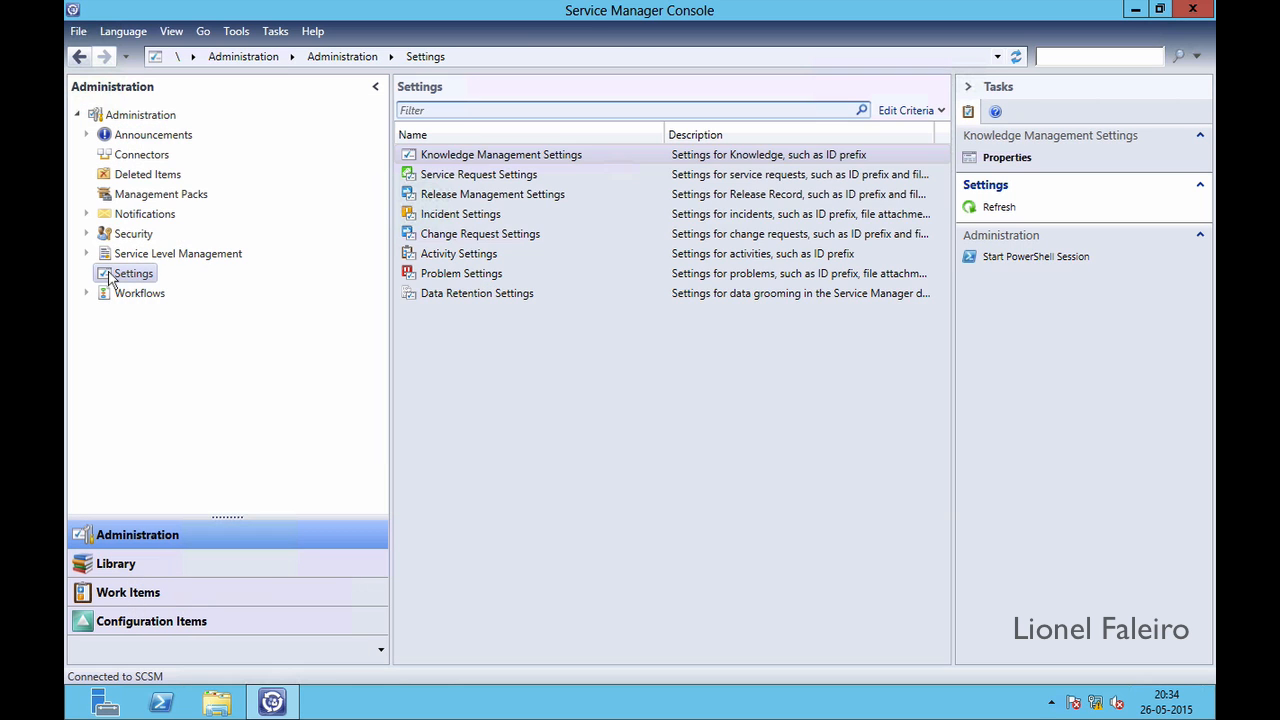
{"action": "left_click", "coordinate": [463, 216]}
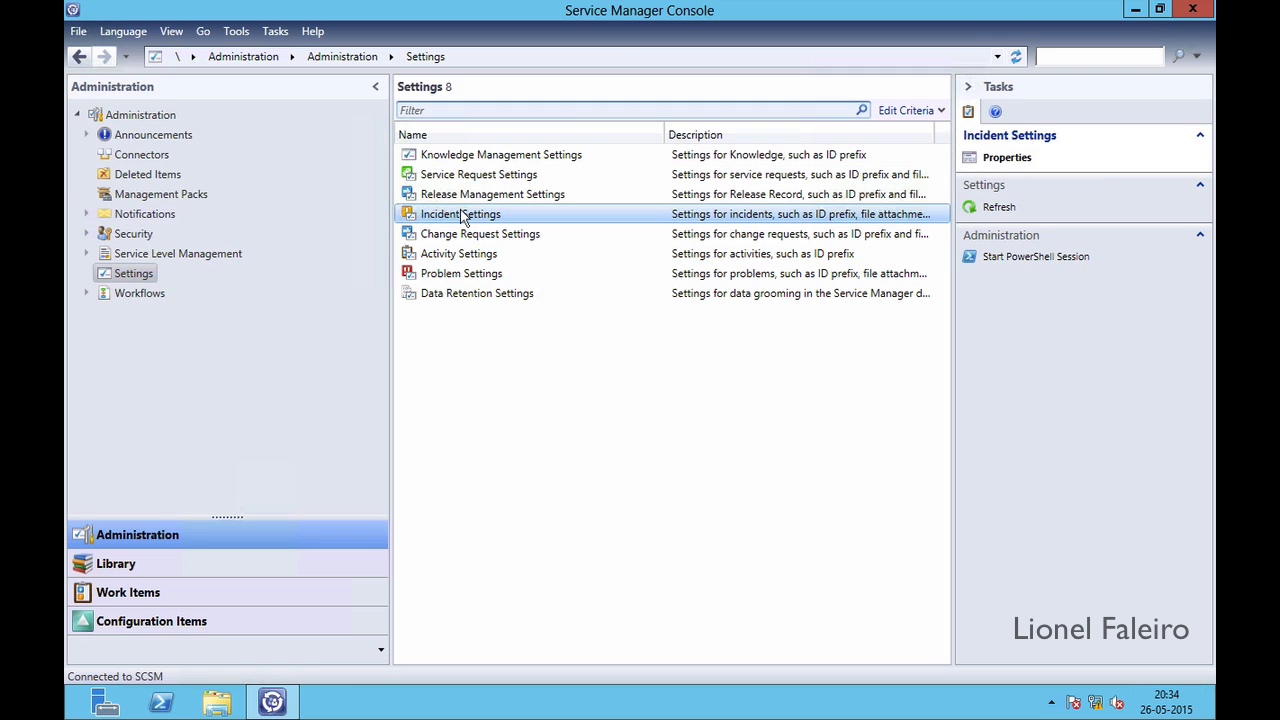
{"action": "double_click", "coordinate": [463, 216]}
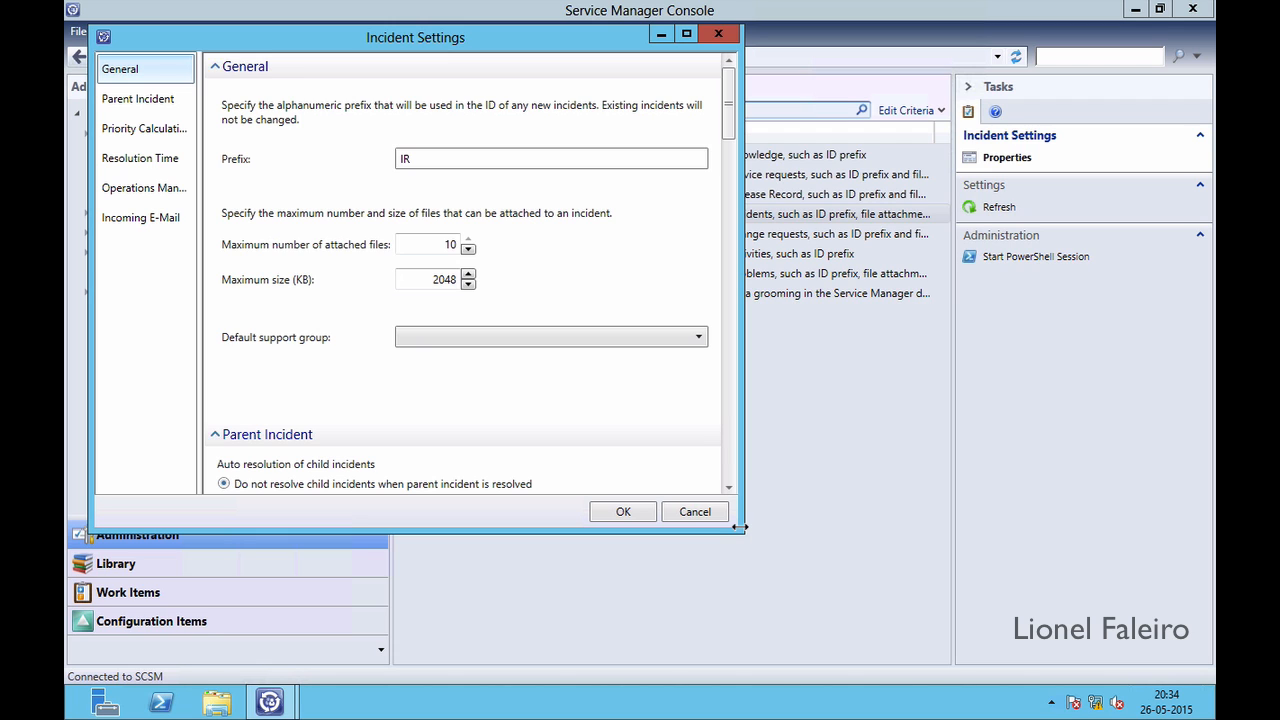
{"action": "left_click_drag", "start_coordinate": [740, 527], "coordinate": [935, 622]}
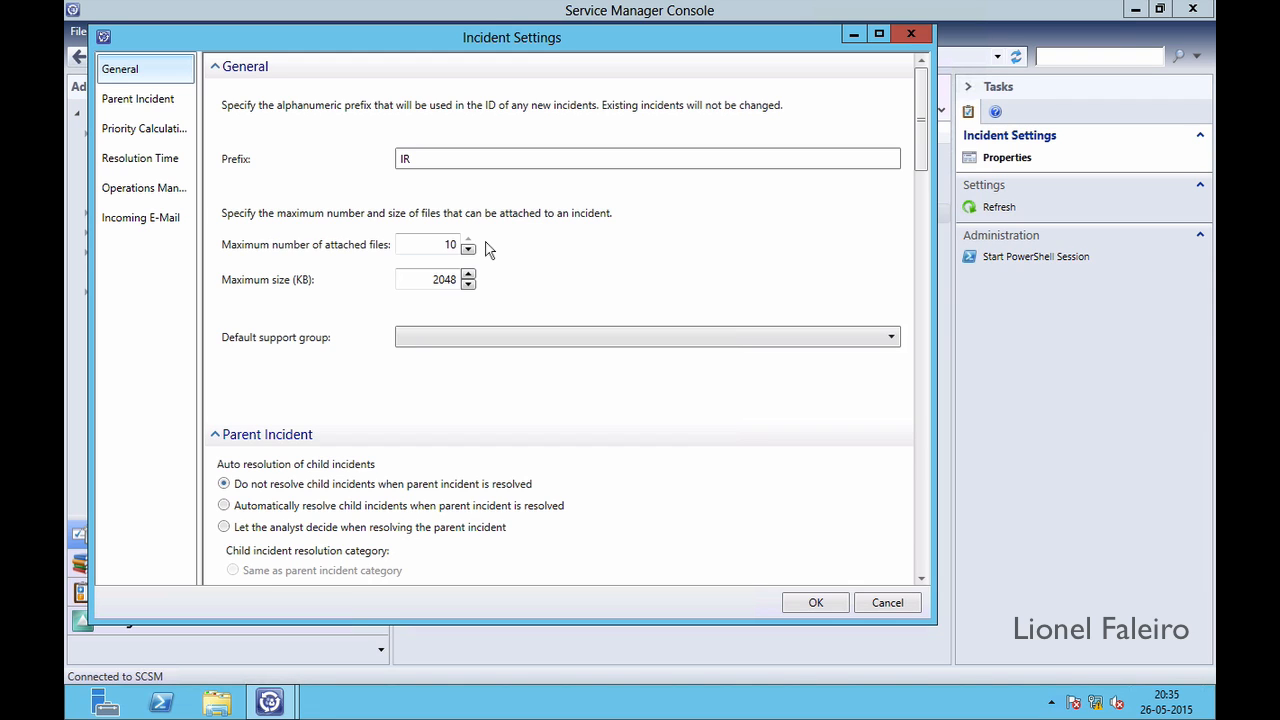
{"action": "left_click", "coordinate": [460, 345]}
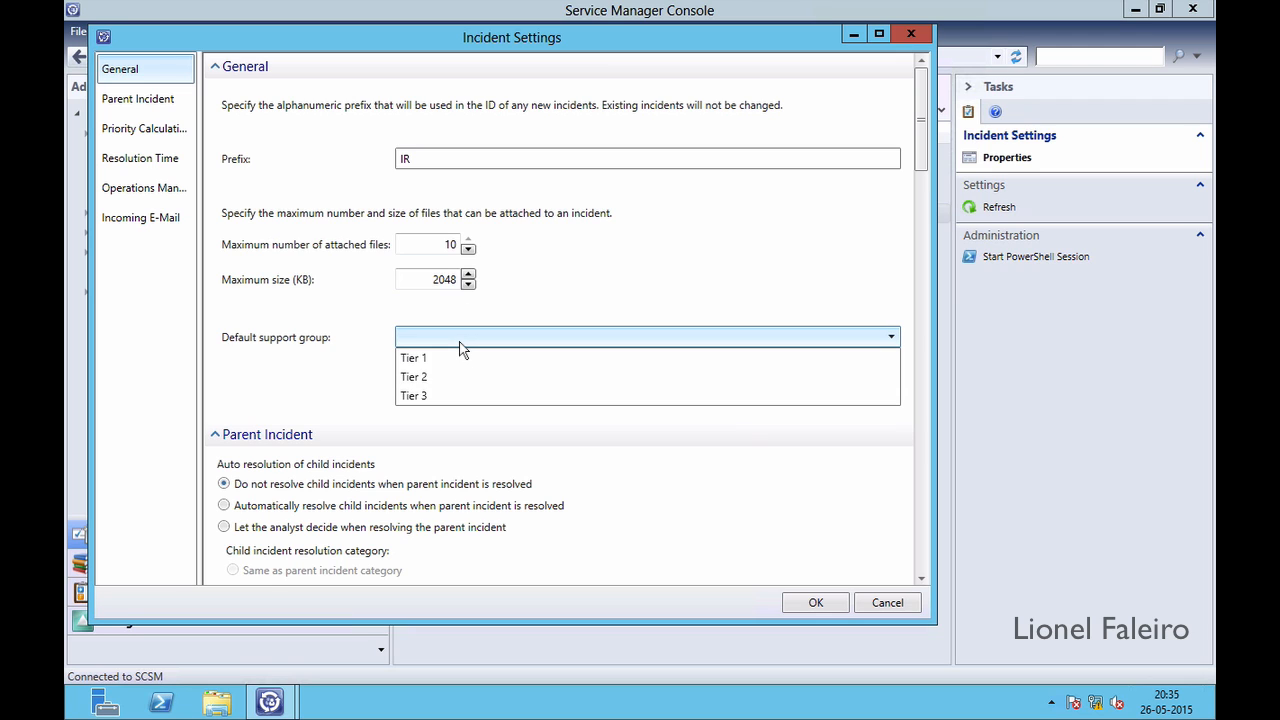
{"action": "left_click", "coordinate": [343, 356]}
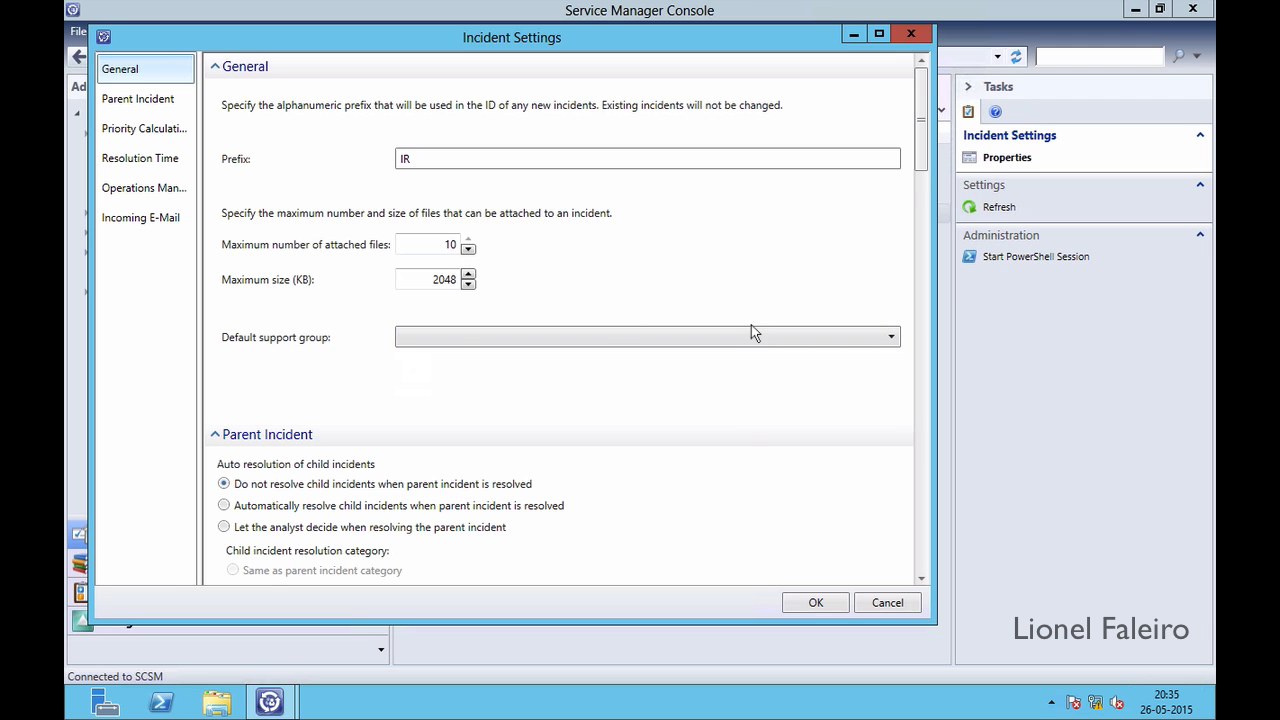
Scroll the Incident Settings dialog past the Parent Incident options toward Priority Calculation
{"action": "left_click_drag", "start_coordinate": [922, 148], "coordinate": [928, 218]}
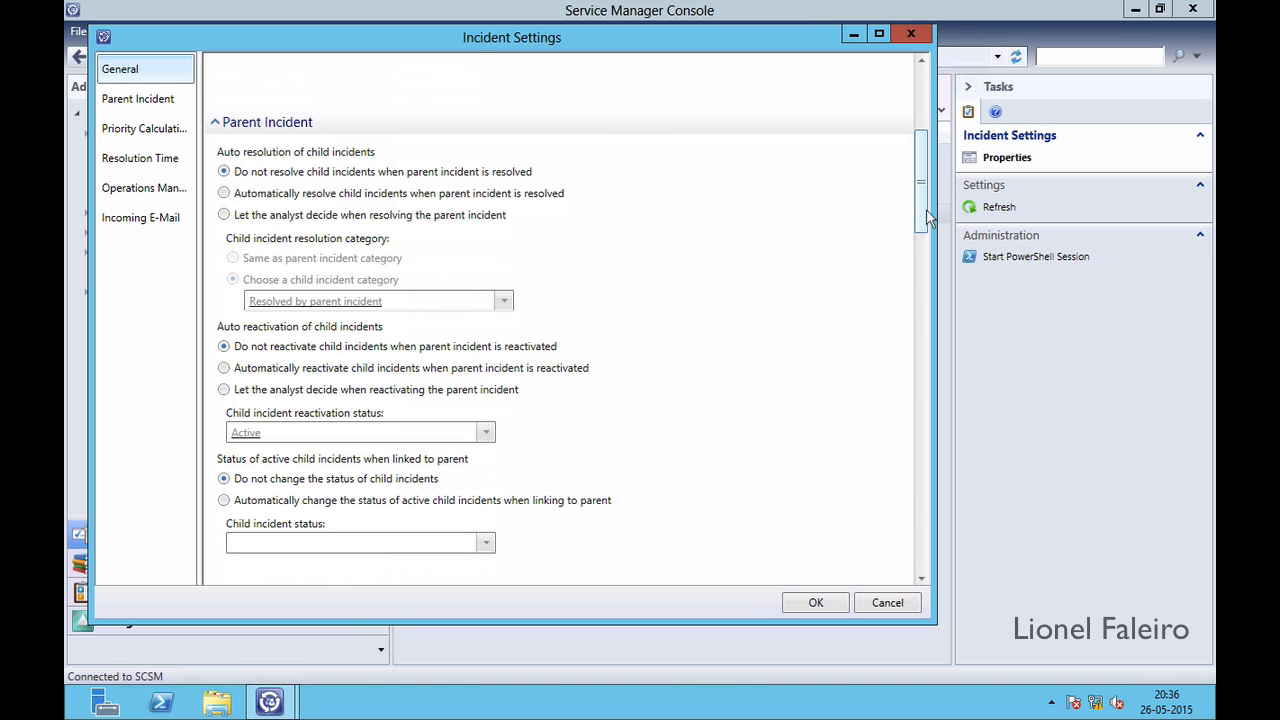
{"action": "left_click_drag", "start_coordinate": [926, 218], "coordinate": [925, 310]}
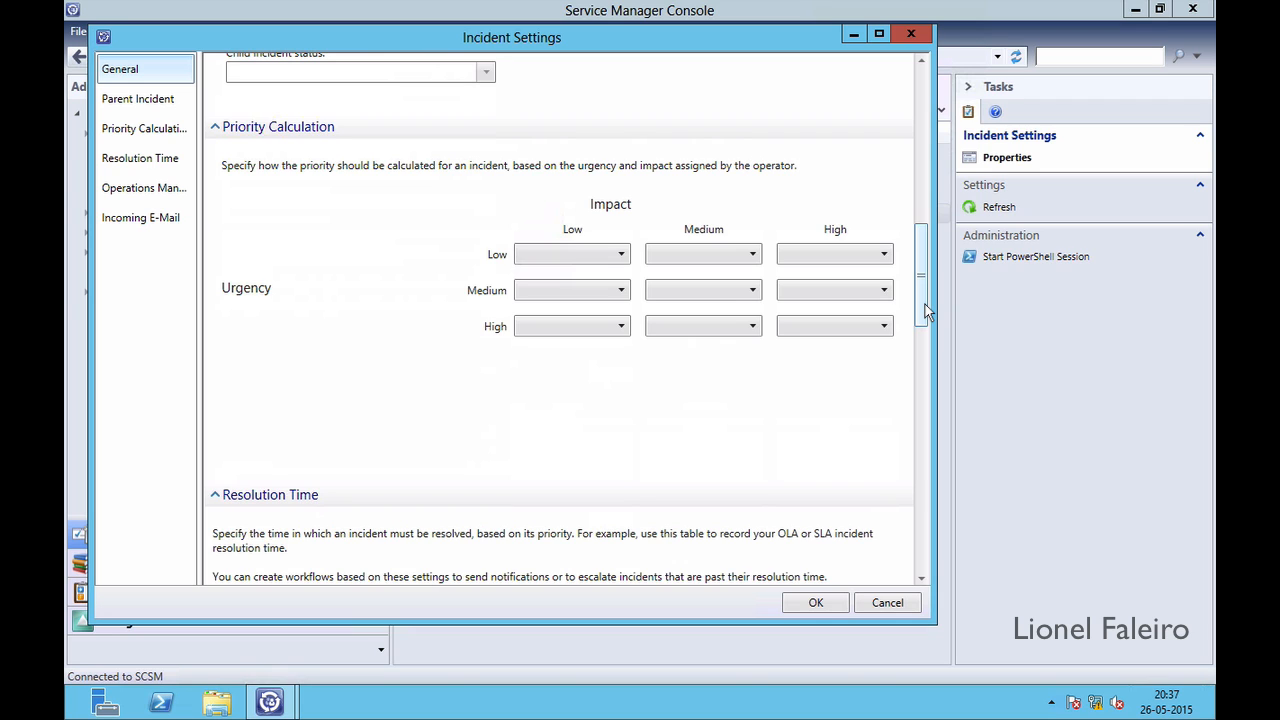
Set the High urgency / High impact priority to 9, then scroll toward Resolution Time
{"action": "left_click", "coordinate": [810, 333]}
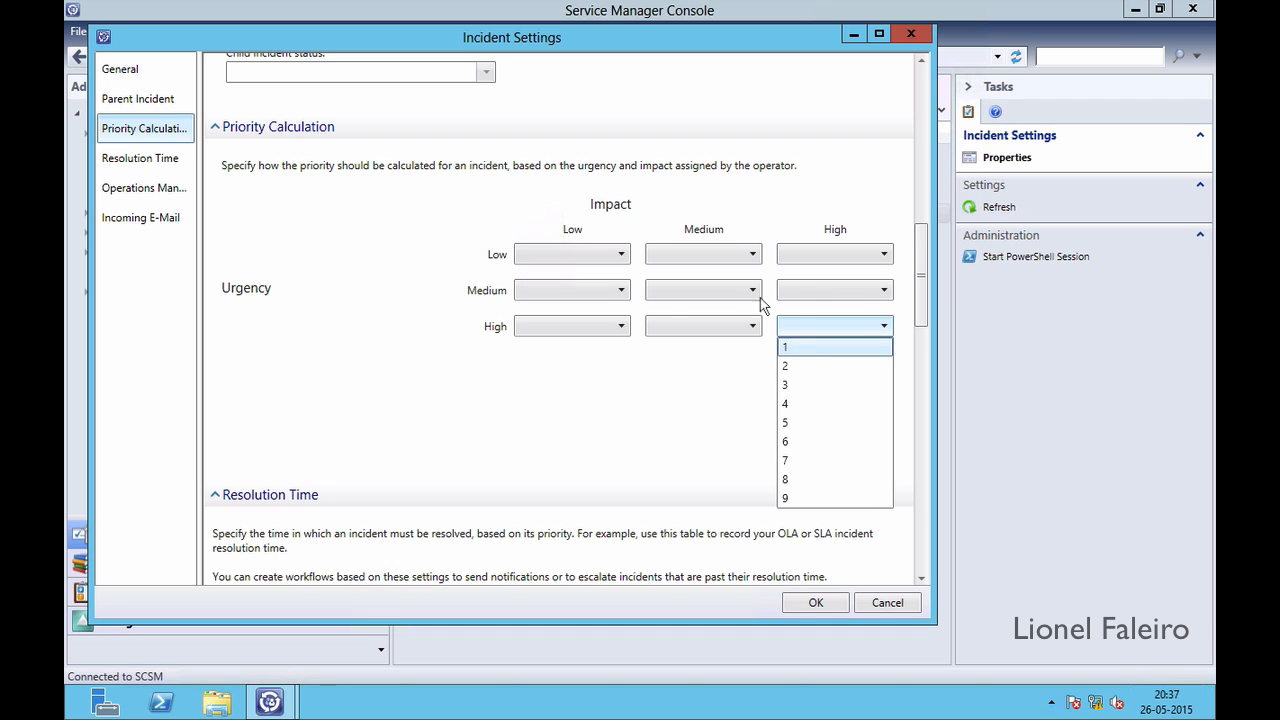
{"action": "left_click", "coordinate": [732, 375]}
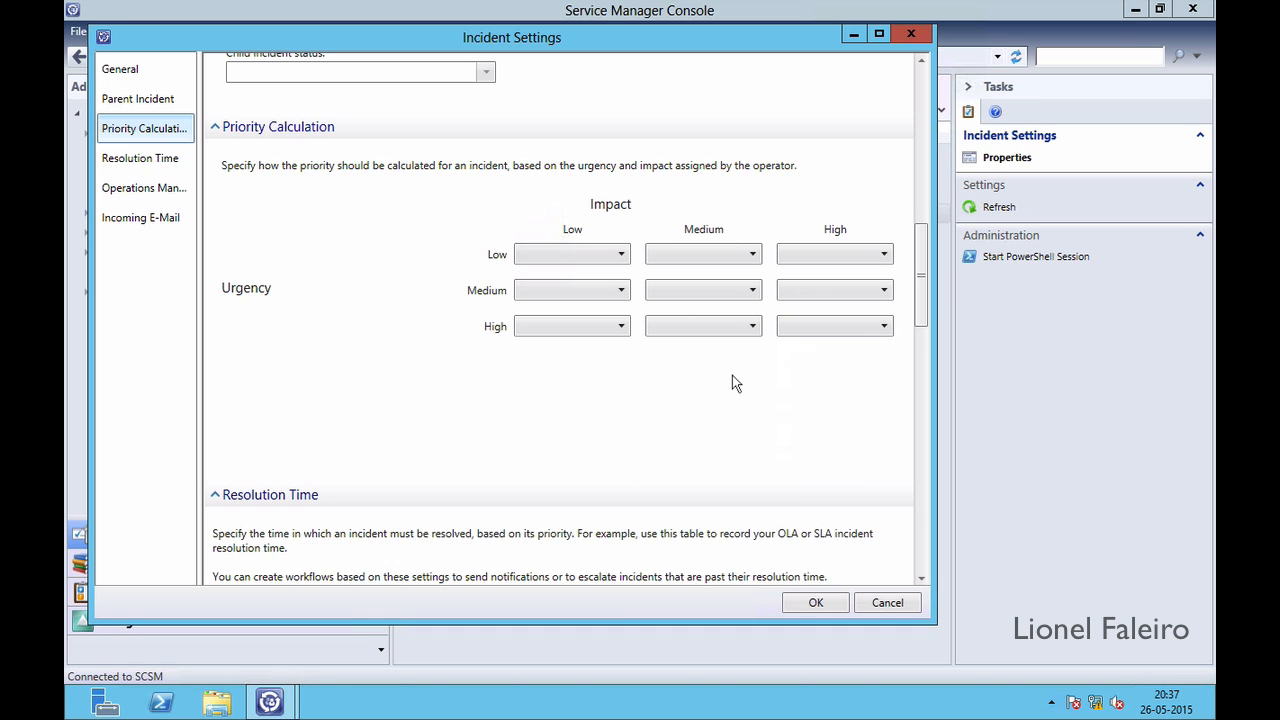
{"action": "left_click_drag", "start_coordinate": [920, 302], "coordinate": [920, 335]}
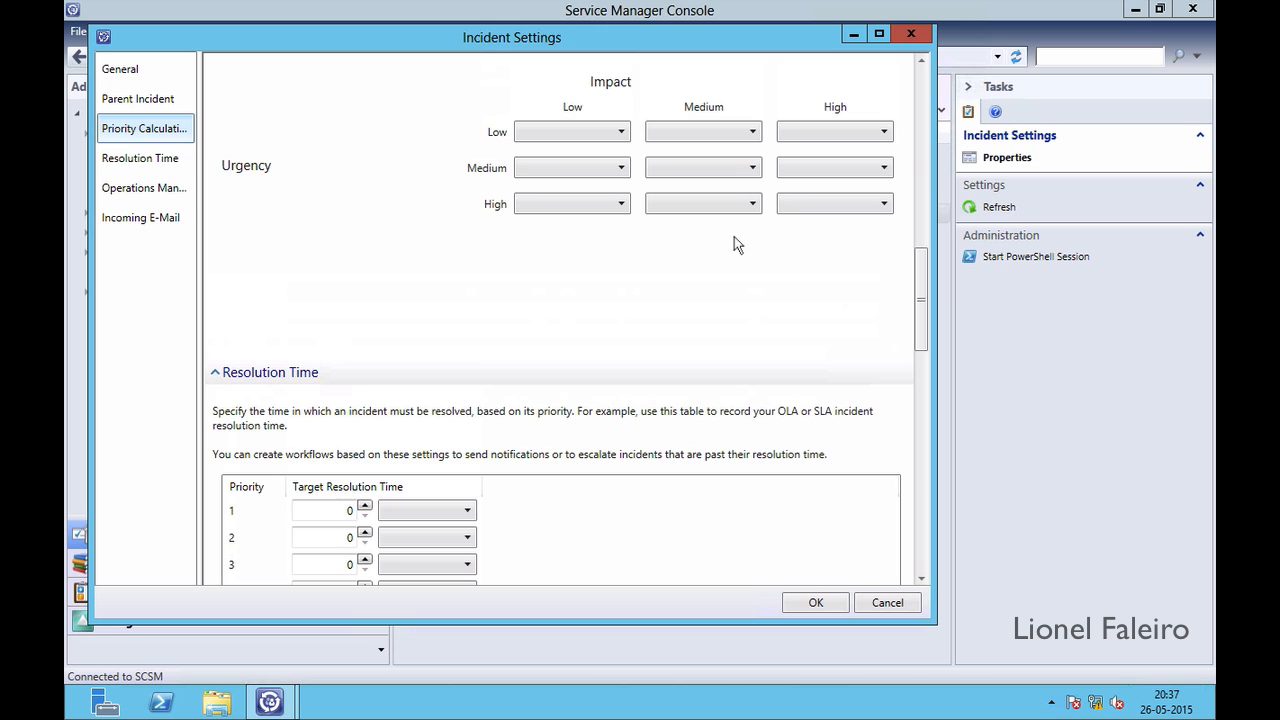
{"action": "left_click", "coordinate": [800, 205]}
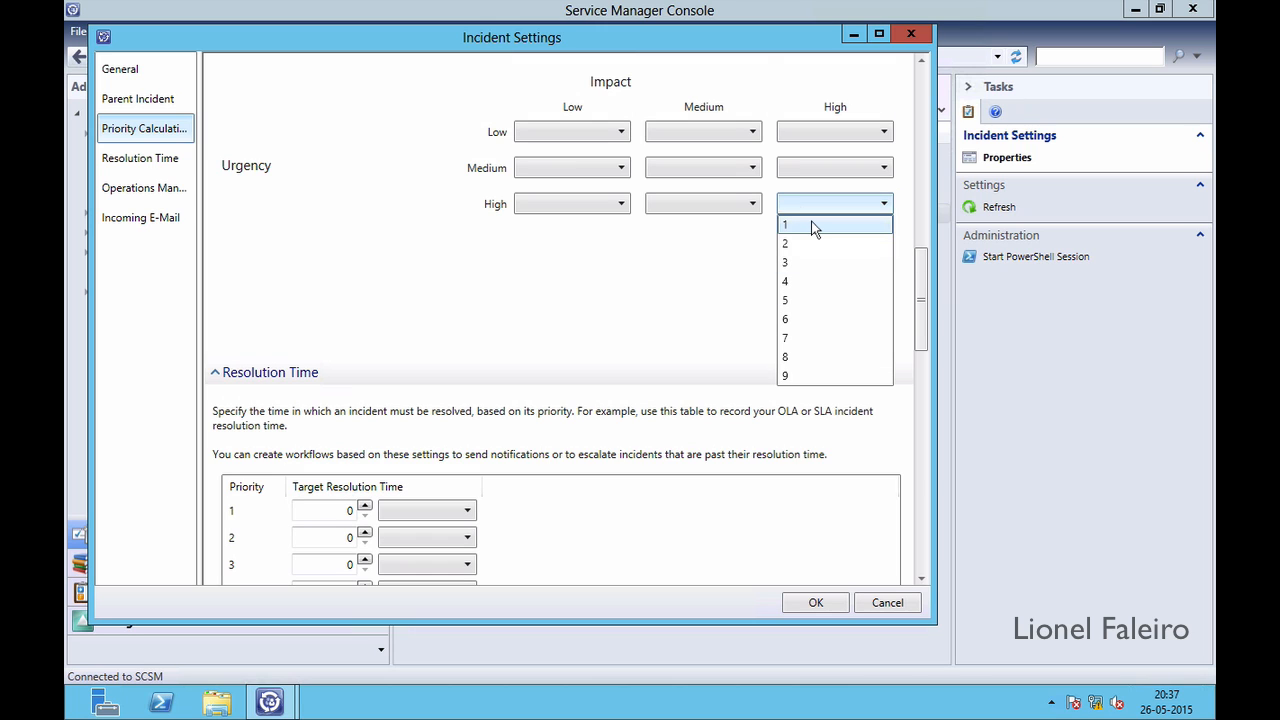
{"action": "left_click", "coordinate": [808, 375]}
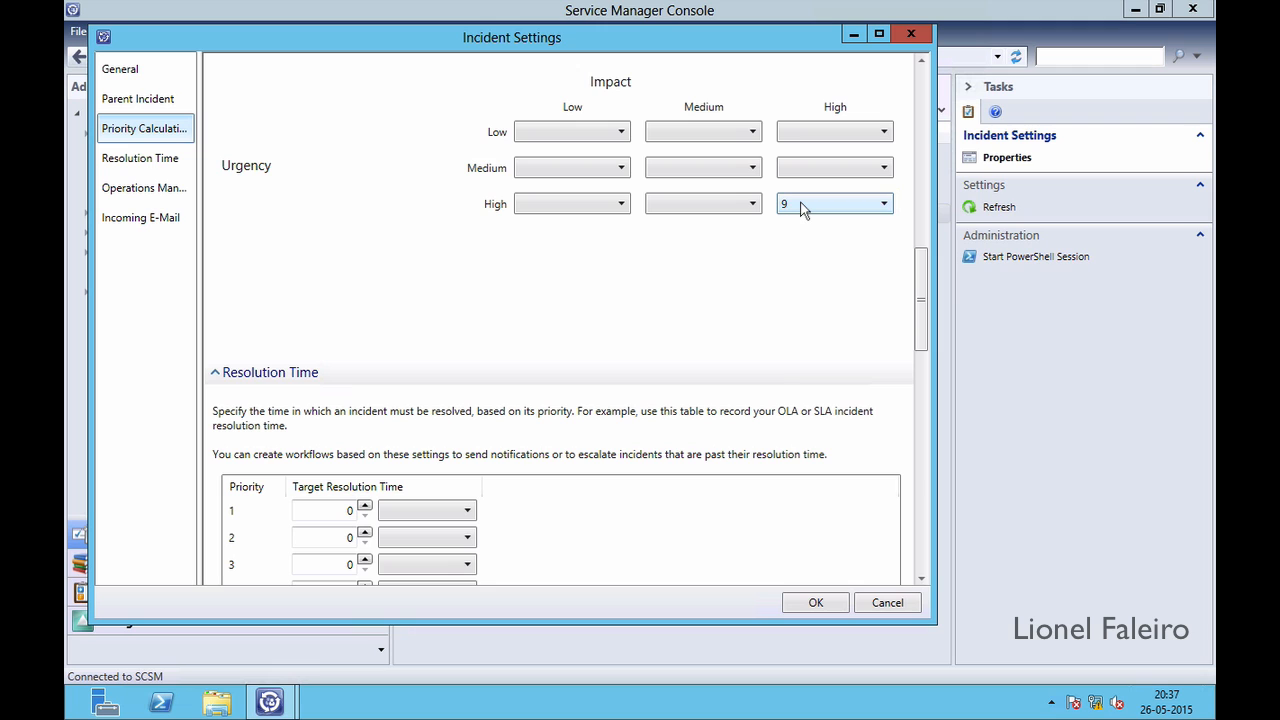
{"action": "left_click", "coordinate": [800, 205]}
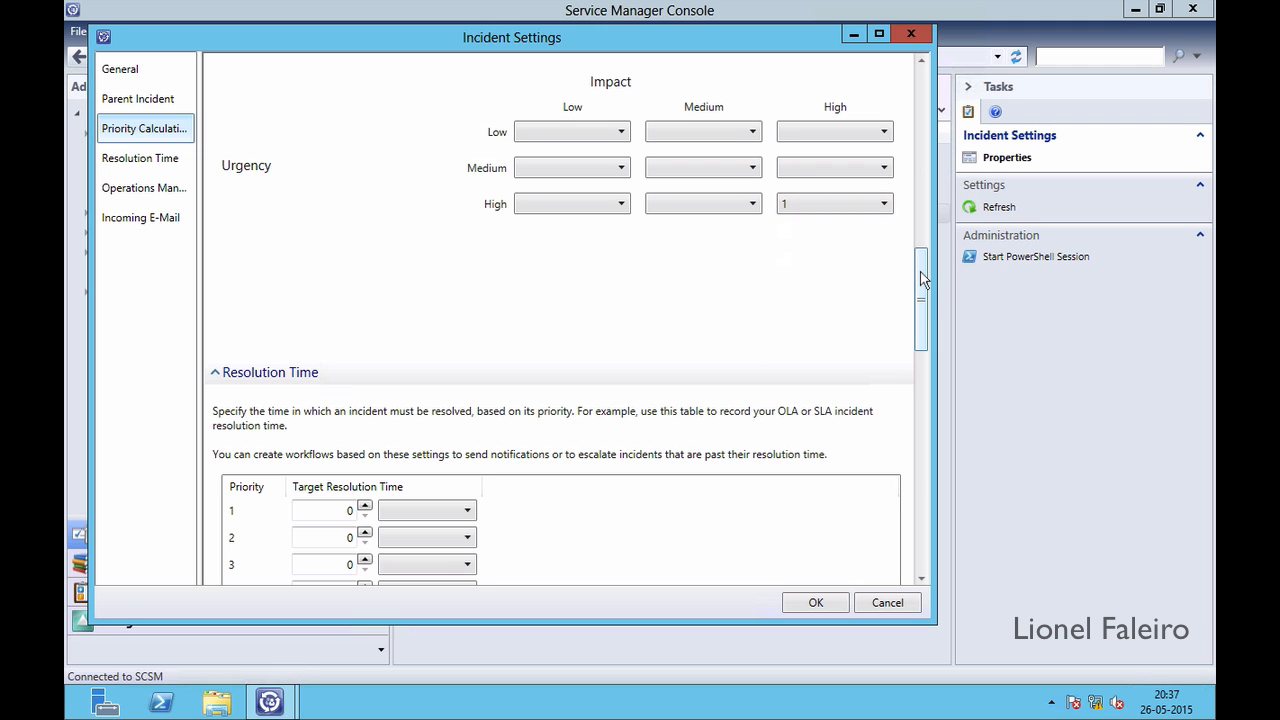
{"action": "left_click_drag", "start_coordinate": [922, 275], "coordinate": [925, 310]}
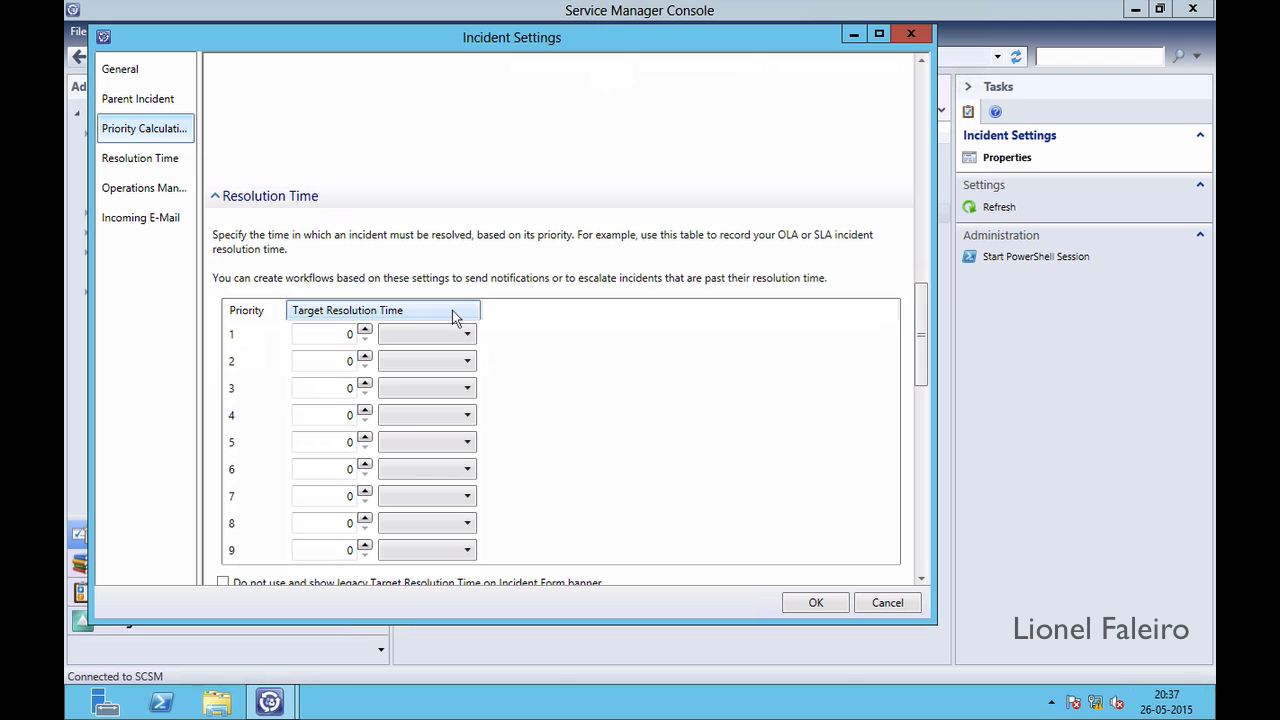
Try a 30 Minutes target resolution time for priority 1, then cancel Incident Settings
{"action": "left_click", "coordinate": [350, 335]}
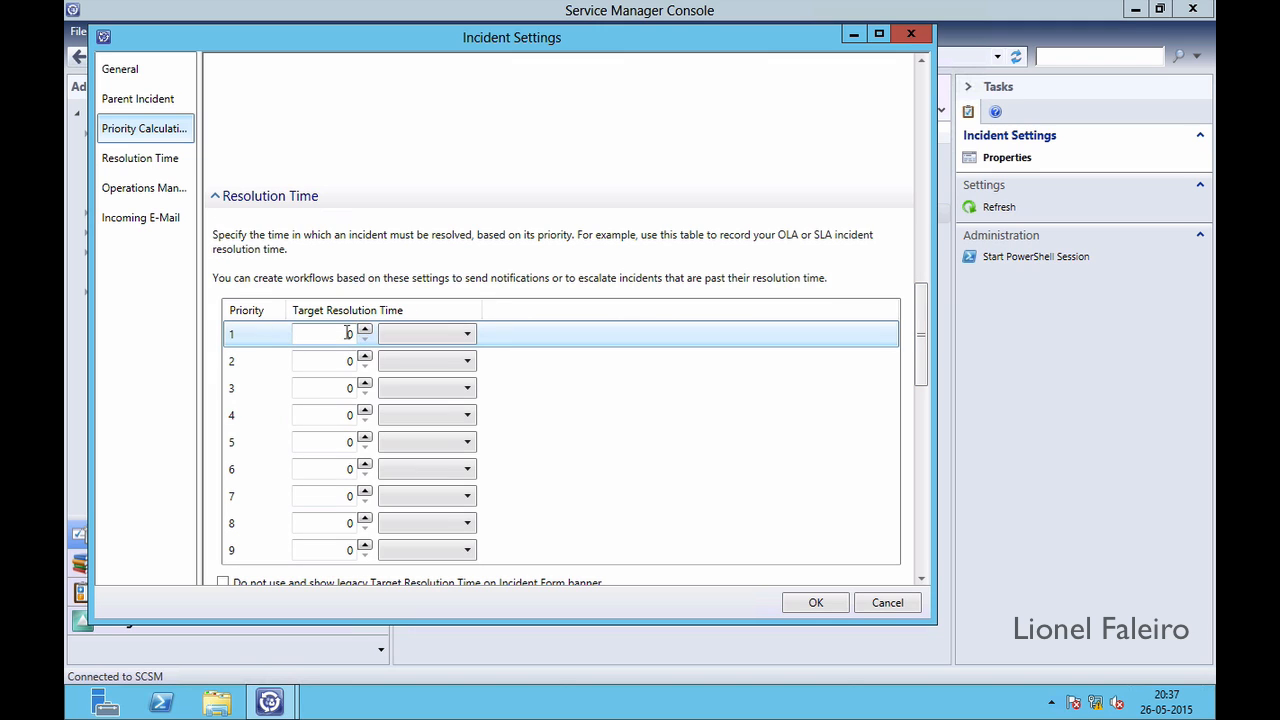
{"action": "left_click", "coordinate": [365, 331]}
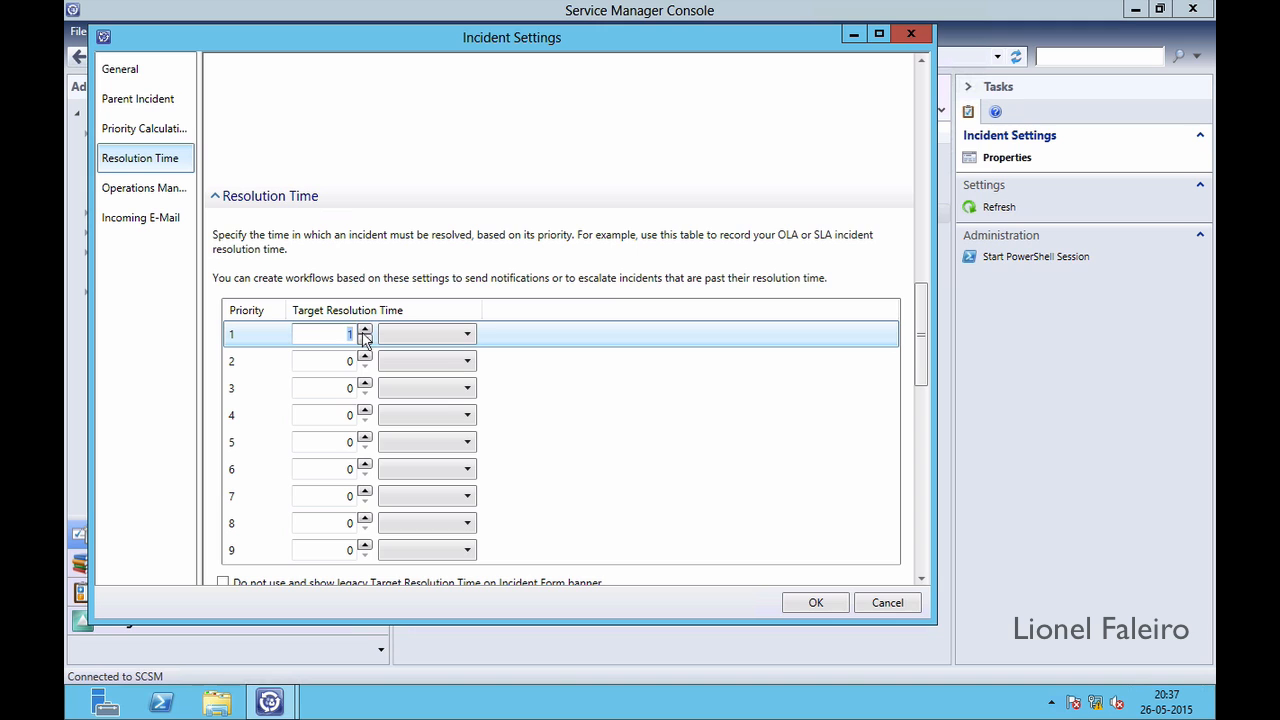
{"action": "type", "text": "30"}
{"action": "left_click", "coordinate": [392, 333]}
{"action": "left_click", "coordinate": [401, 356]}
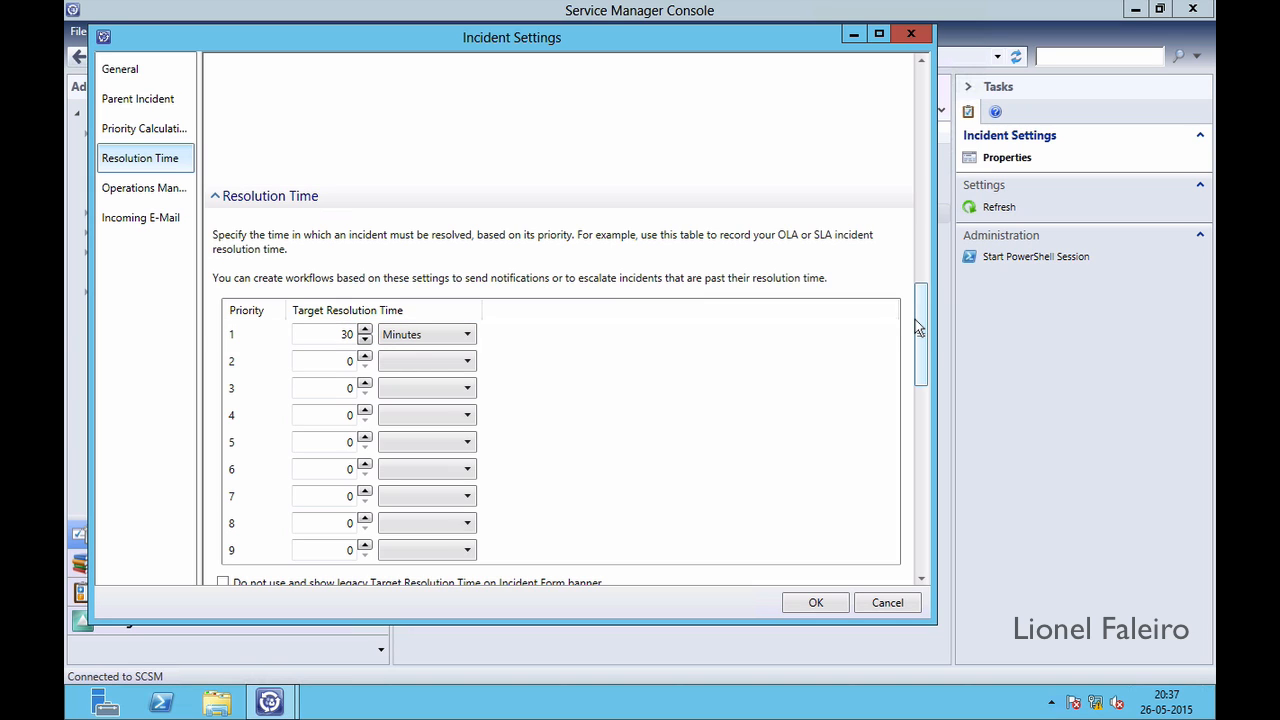
{"action": "left_click_drag", "start_coordinate": [915, 319], "coordinate": [925, 401]}
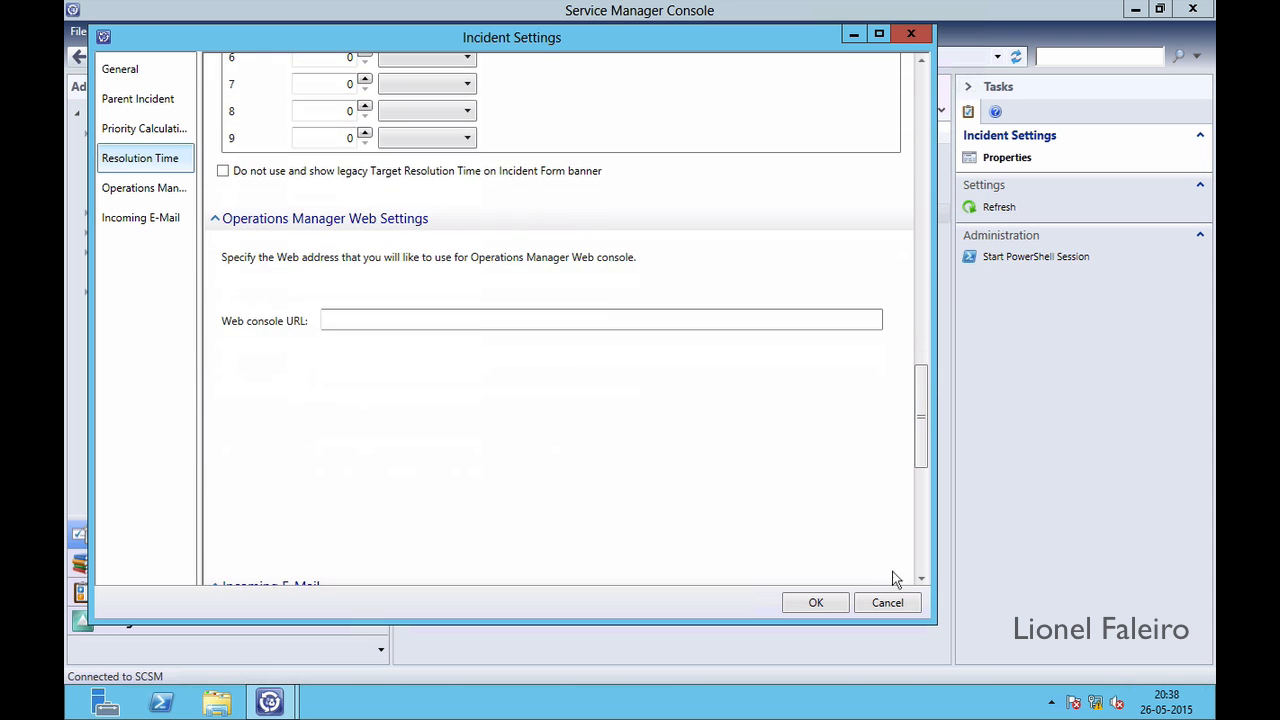
{"action": "left_click", "coordinate": [887, 603]}
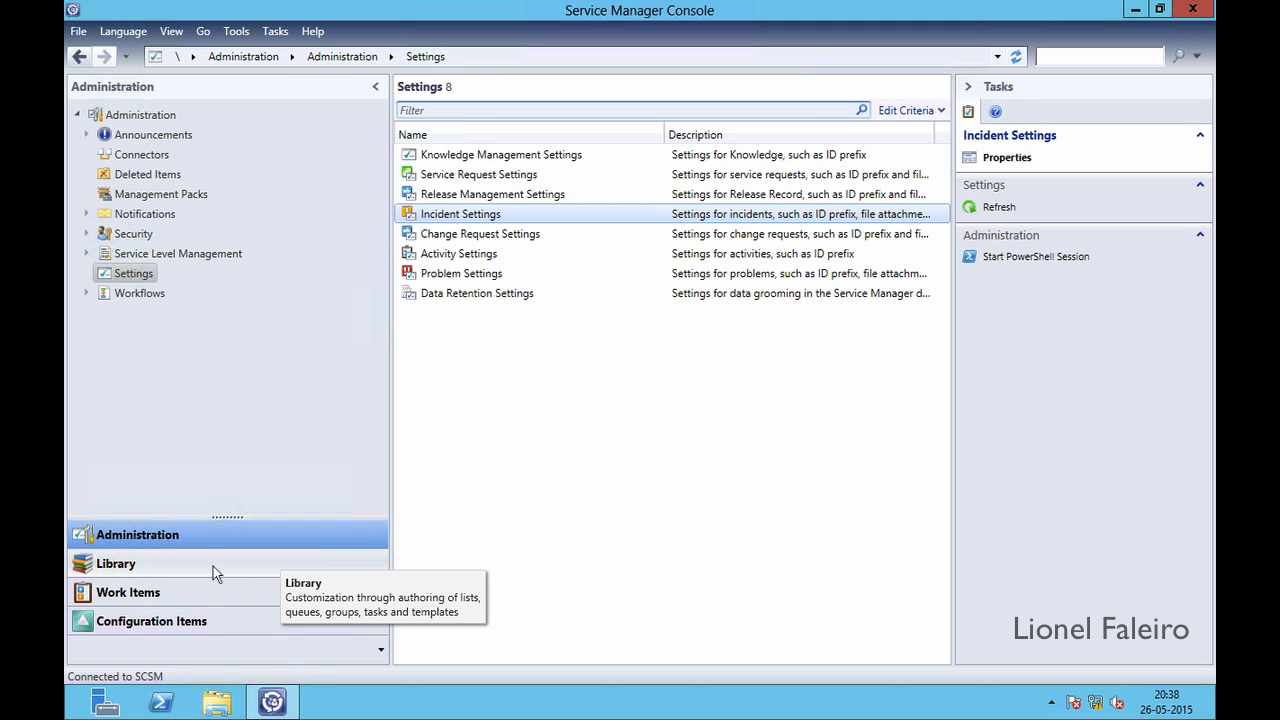
From Work Items > Incident Management > All Open Incidents, create a new incident
{"action": "left_click", "coordinate": [180, 591]}
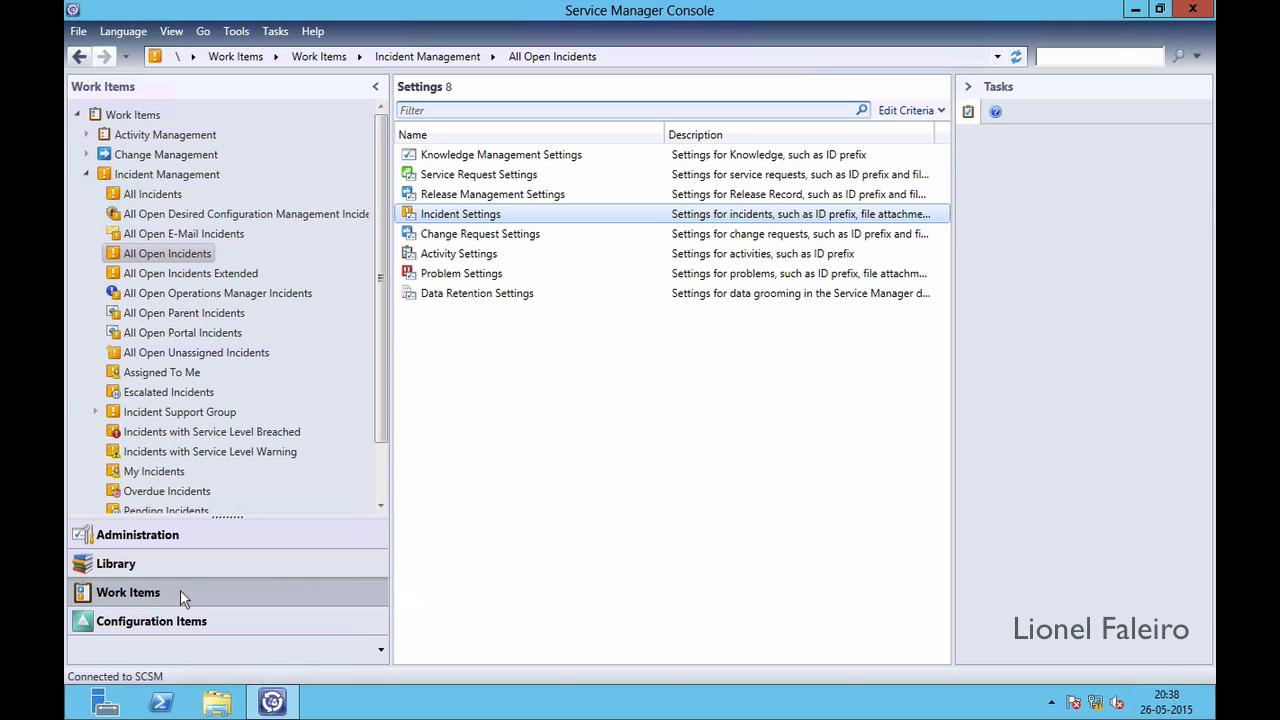
{"action": "left_click", "coordinate": [160, 176]}
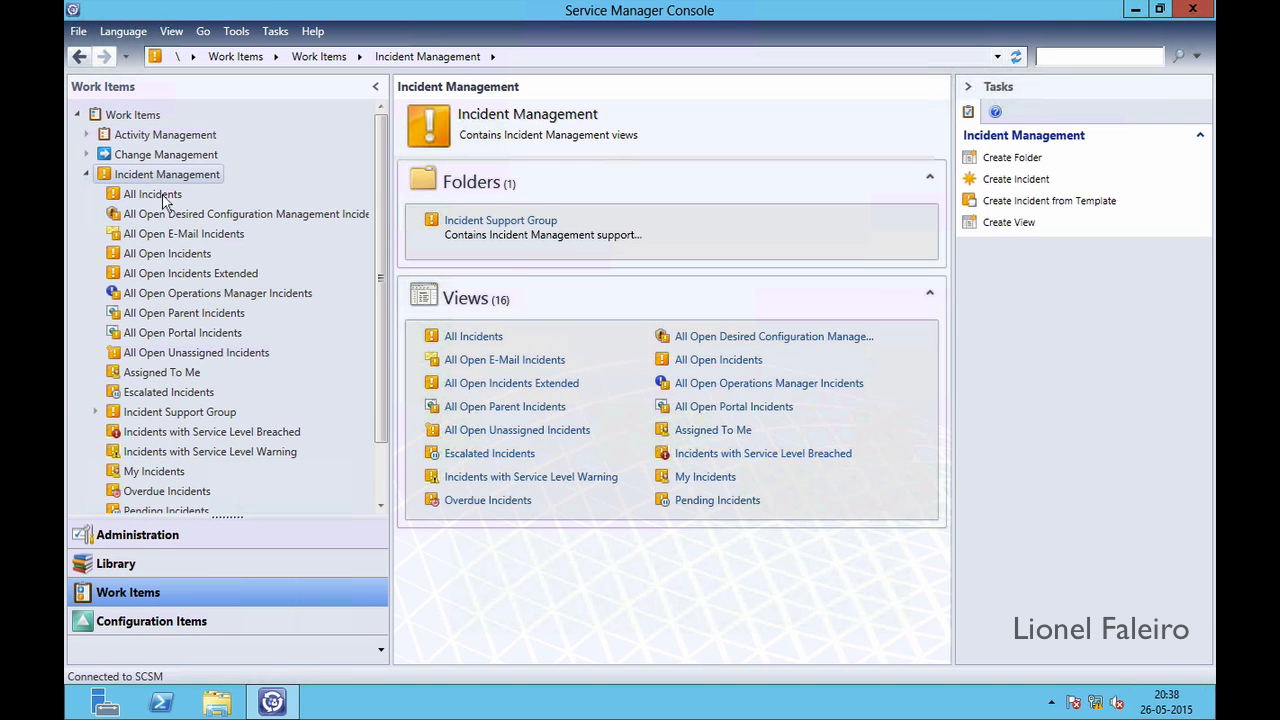
{"action": "left_click", "coordinate": [153, 256]}
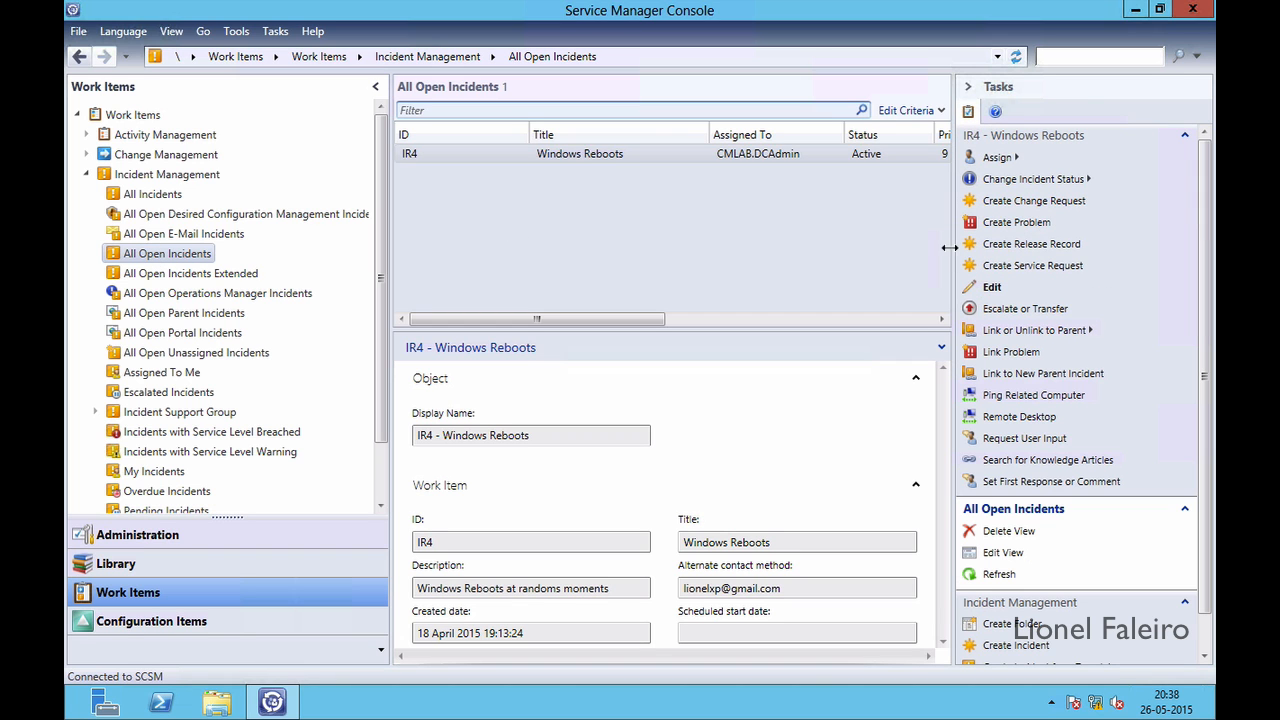
{"action": "left_click", "coordinate": [843, 220]}
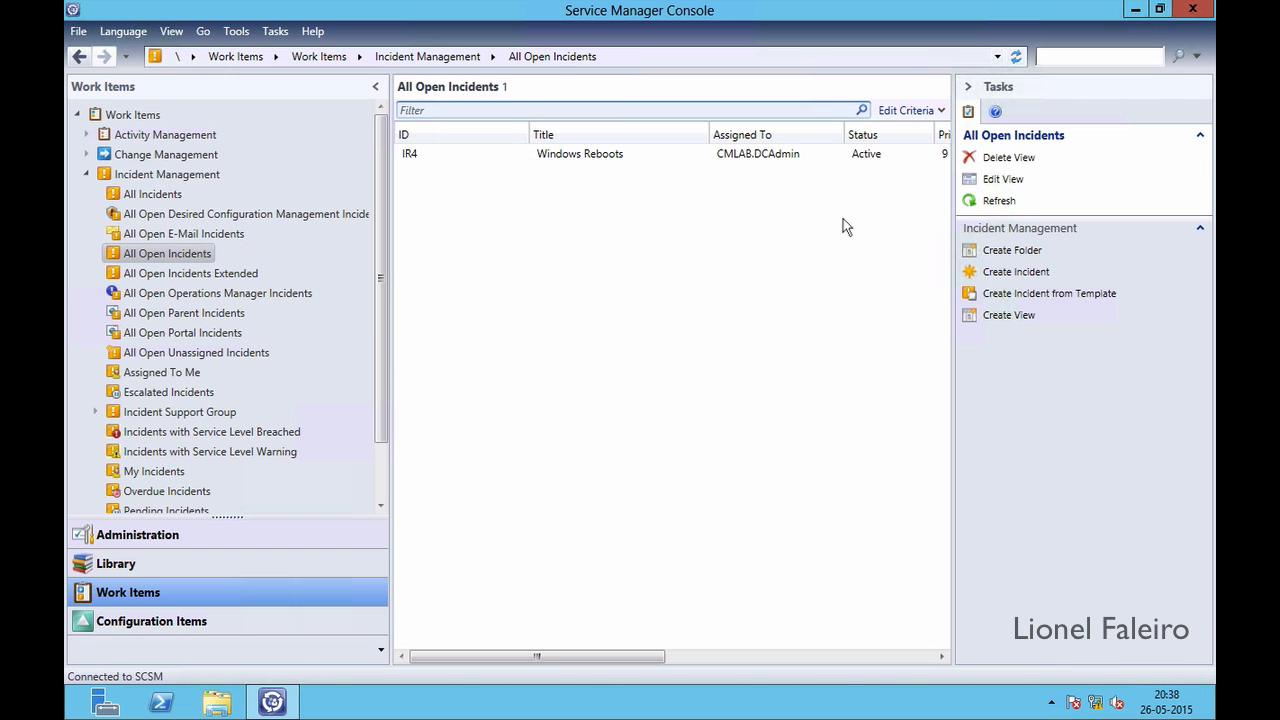
{"action": "left_click", "coordinate": [1005, 274]}
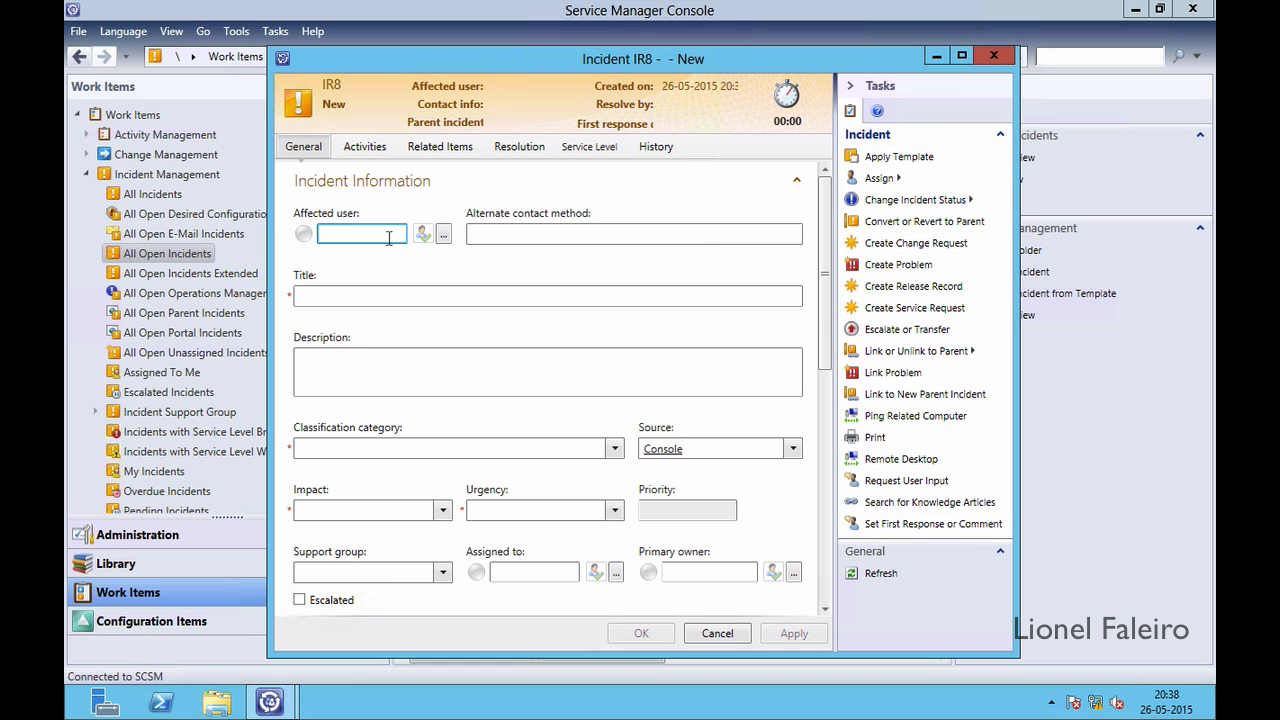
Pick the affected user by searching Domain User or Group objects by name
{"action": "left_click", "coordinate": [441, 233]}
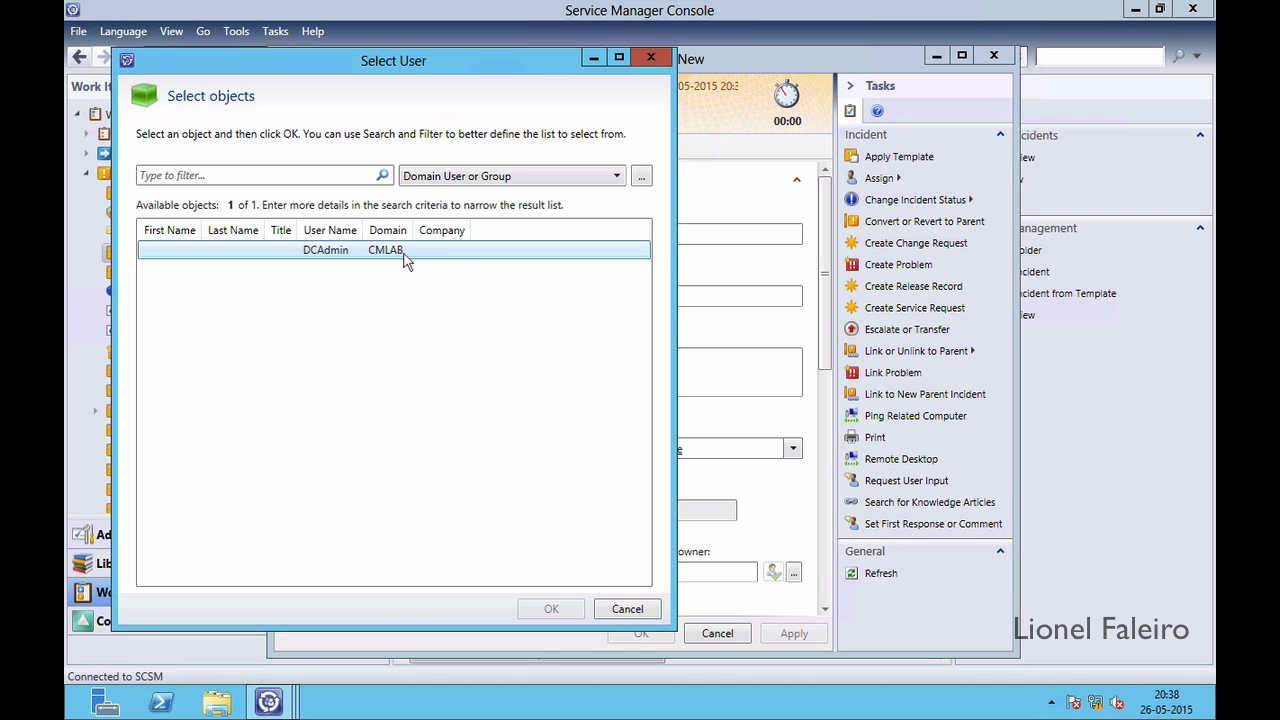
{"action": "left_click", "coordinate": [405, 258]}
{"action": "left_click", "coordinate": [476, 178]}
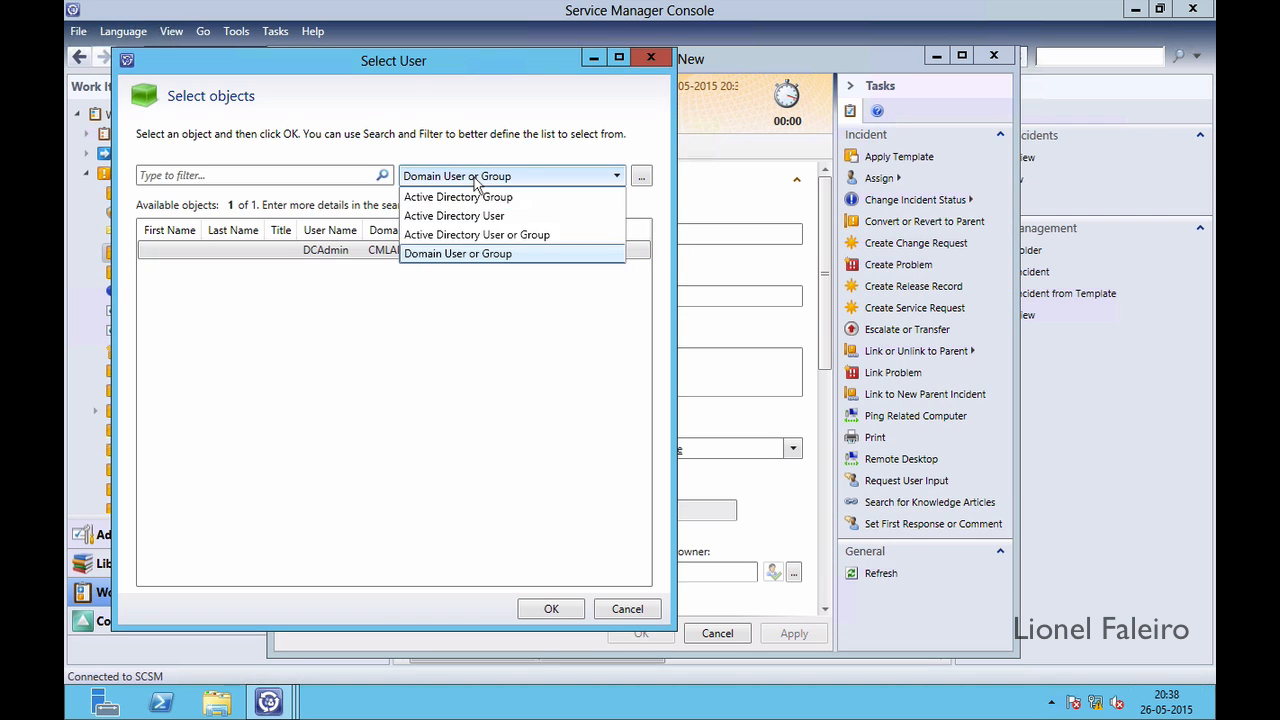
{"action": "left_click", "coordinate": [464, 192]}
{"action": "left_click", "coordinate": [449, 177]}
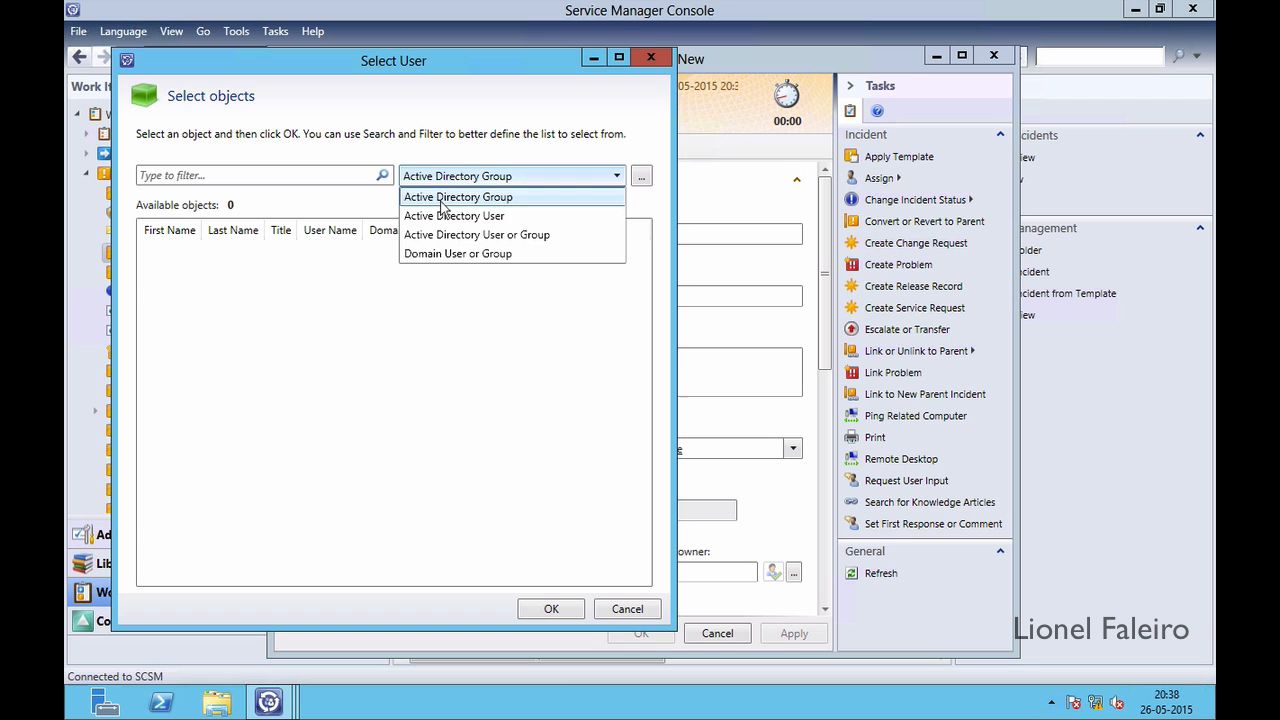
{"action": "left_click", "coordinate": [449, 212]}
{"action": "left_click", "coordinate": [455, 185]}
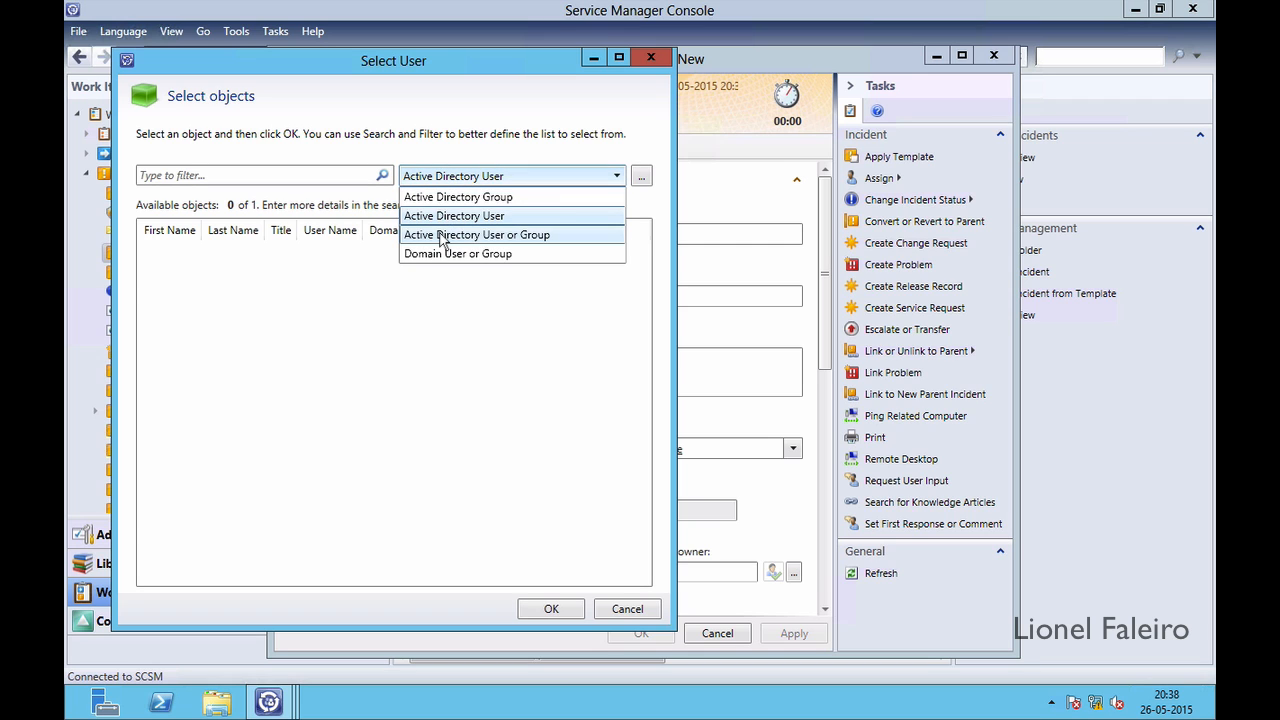
{"action": "left_click", "coordinate": [445, 231]}
{"action": "left_click", "coordinate": [452, 186]}
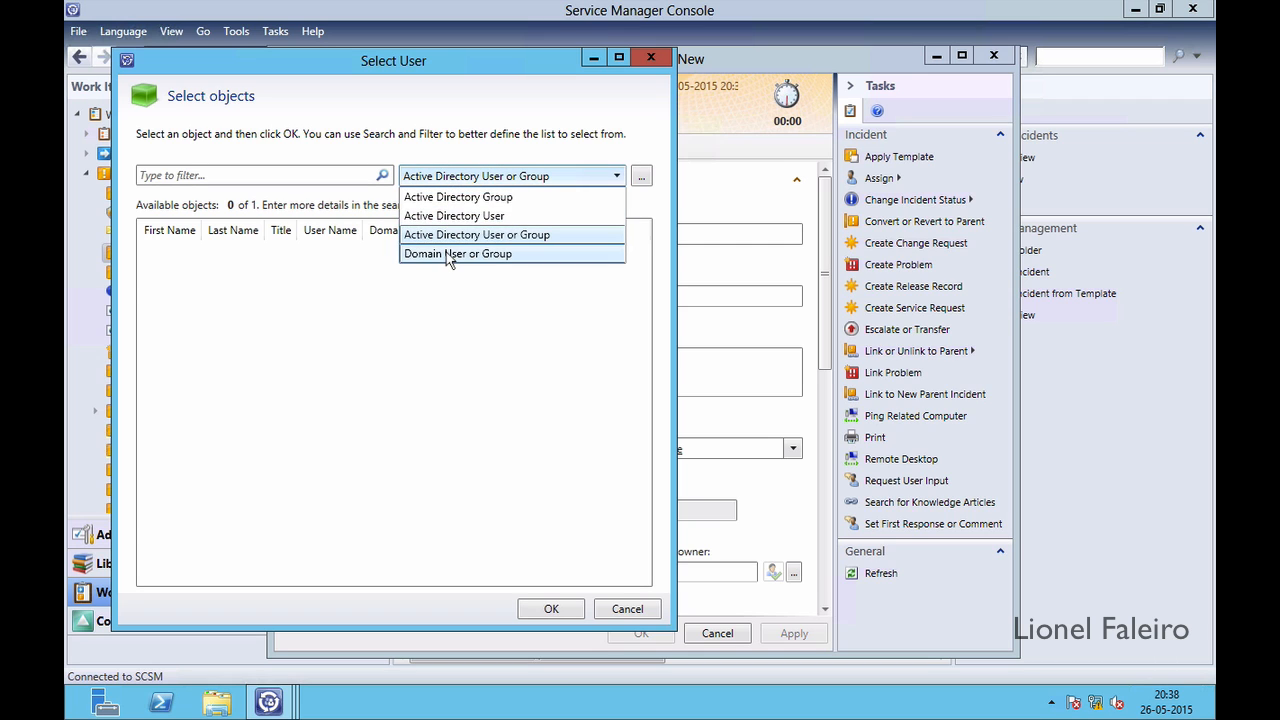
{"action": "left_click", "coordinate": [443, 251]}
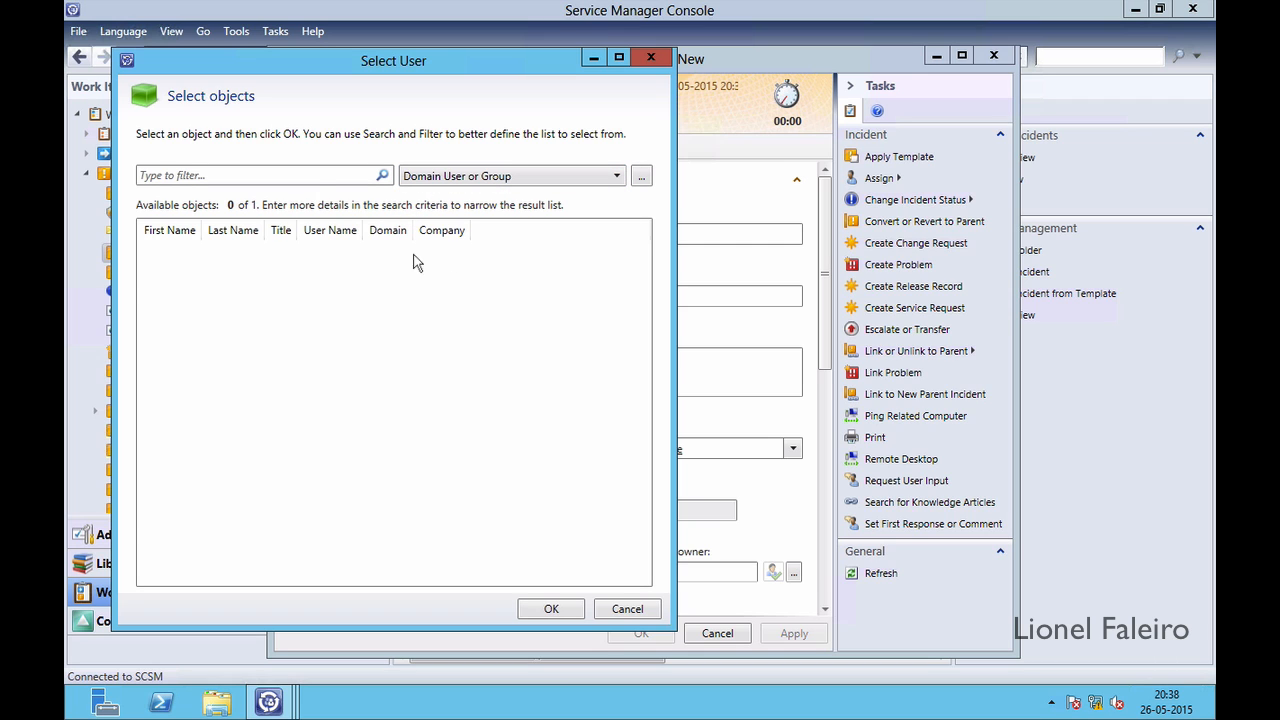
{"action": "left_click", "coordinate": [289, 177]}
{"action": "type", "text": "lic"}
{"action": "type", "text": "nel"}
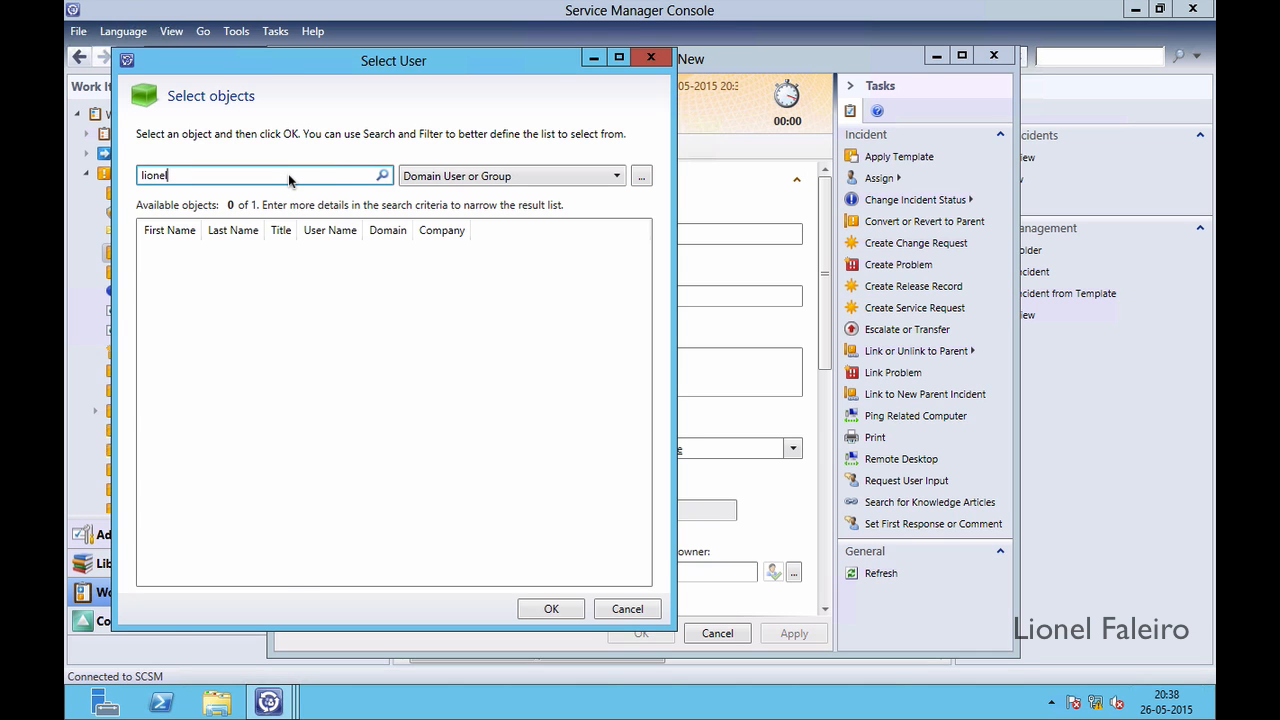
{"action": "key", "text": "Return"}
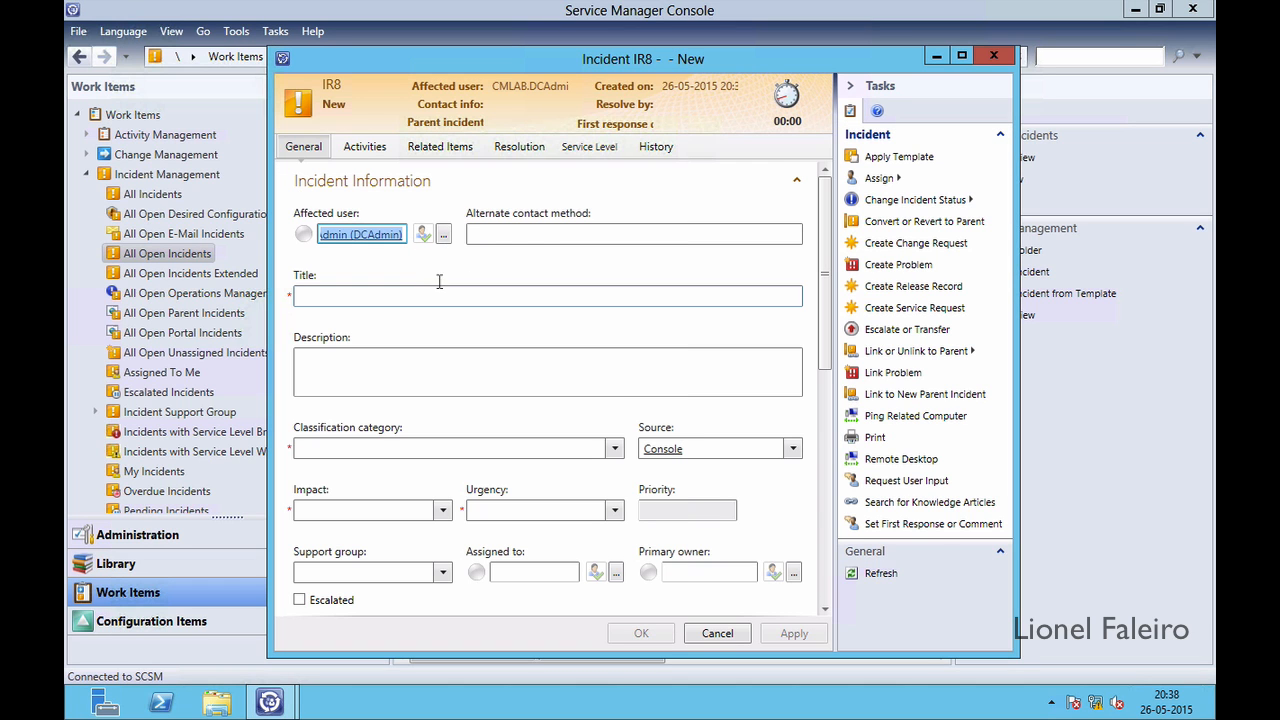
Enter the alternate contact e-mail address and the title 'VM Not working'
{"action": "left_click", "coordinate": [516, 235]}
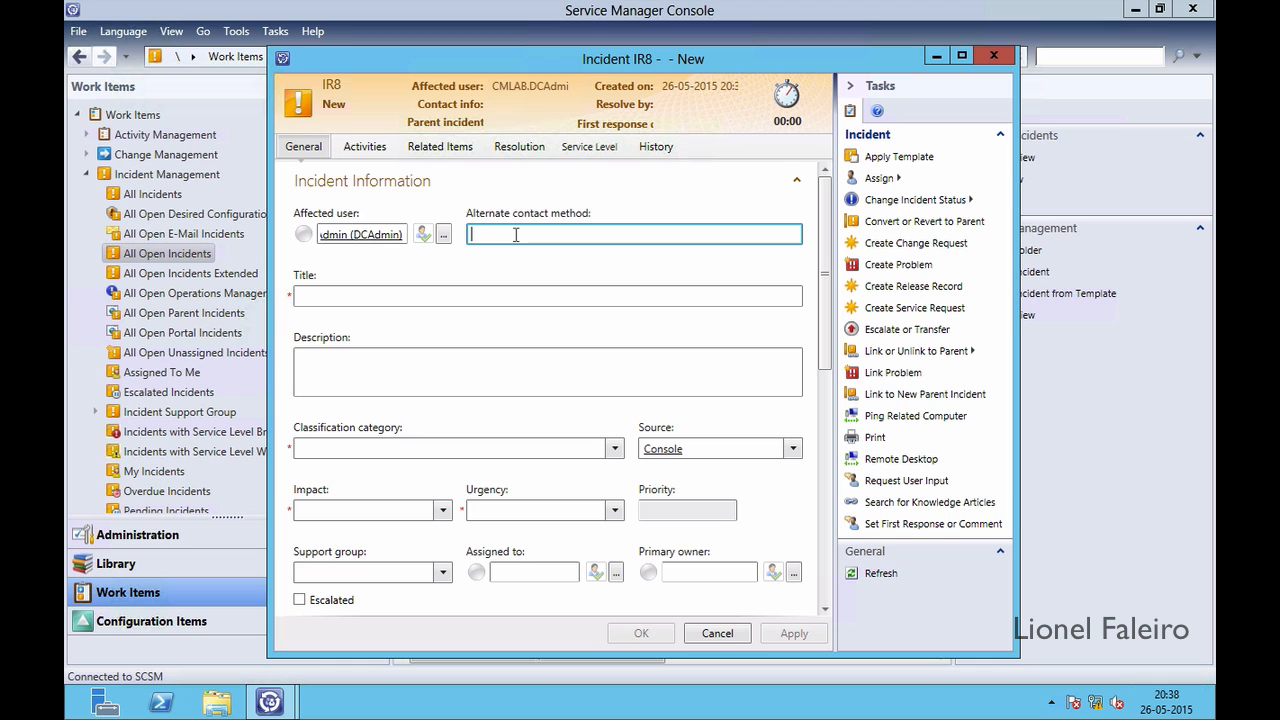
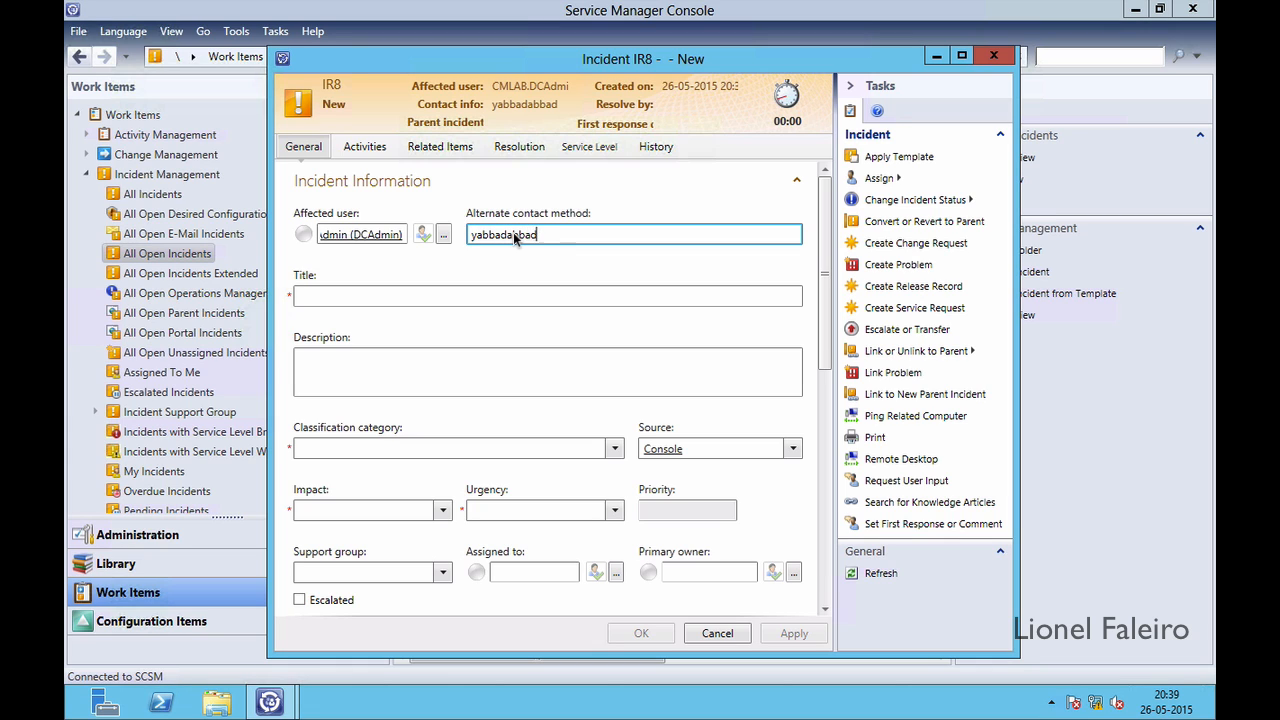
{"action": "key", "text": "Tab"}
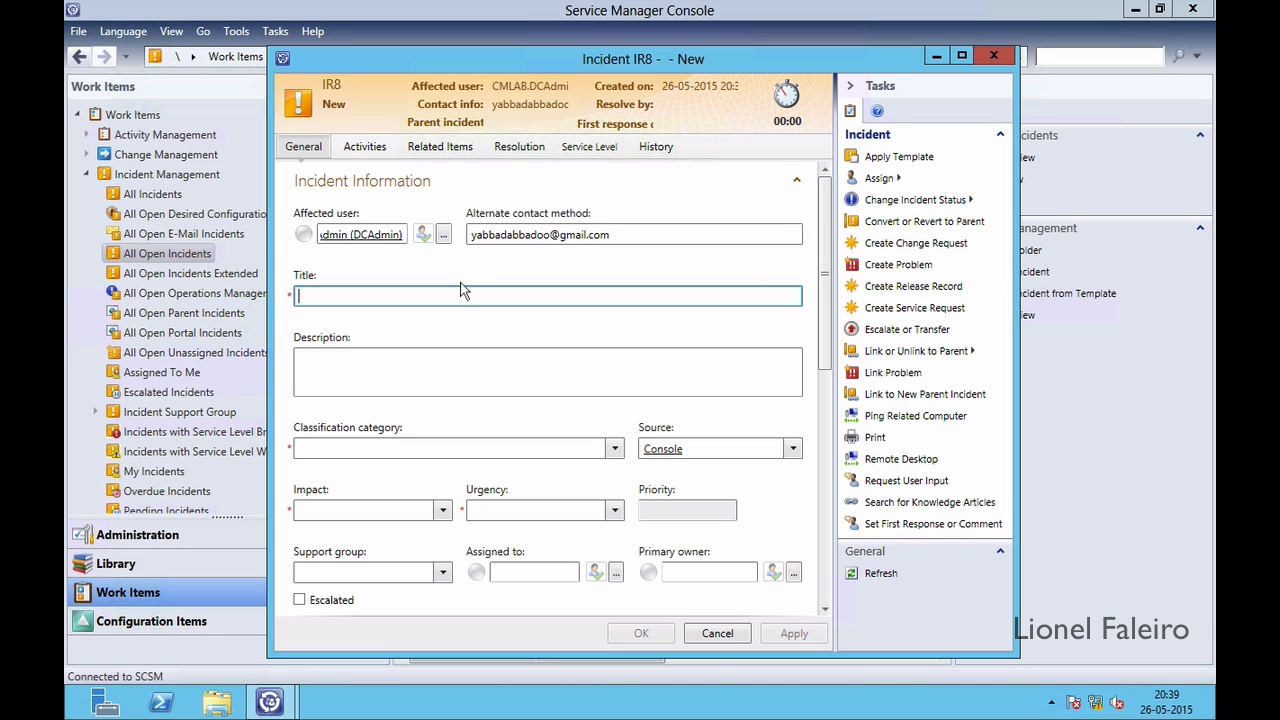
{"action": "type", "text": "VM"}
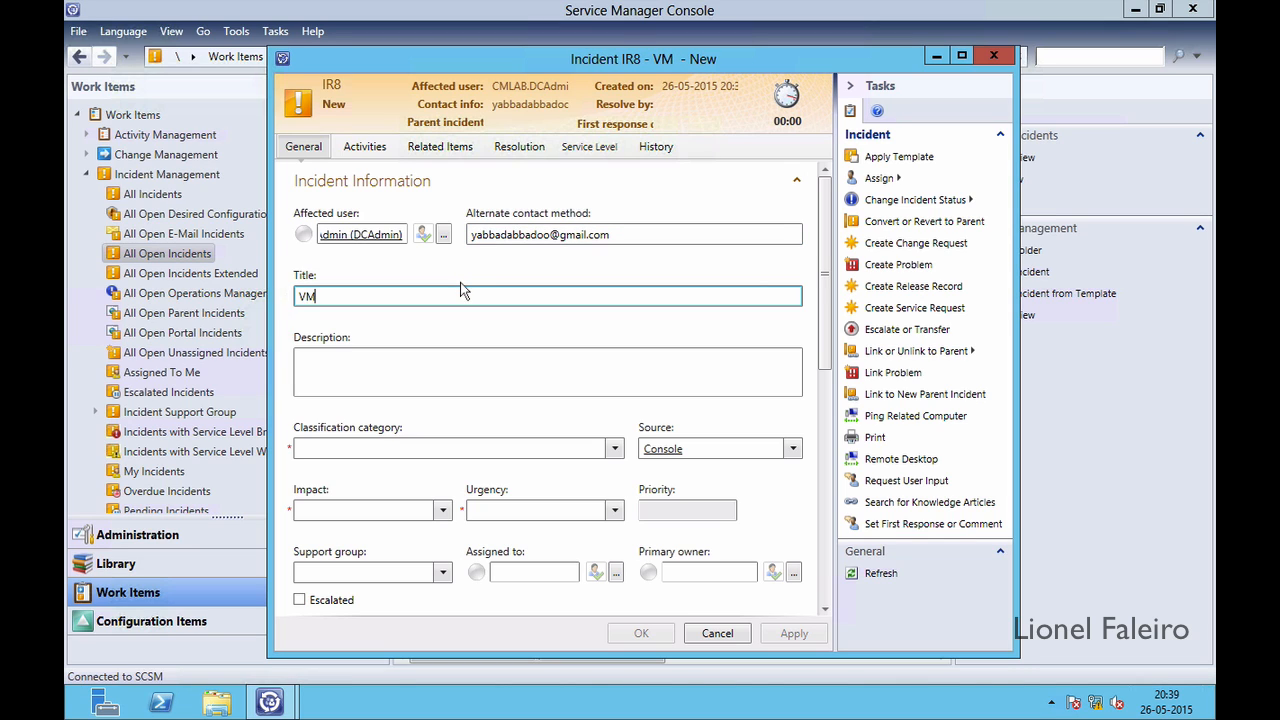
{"action": "type", "text": " Not working"}
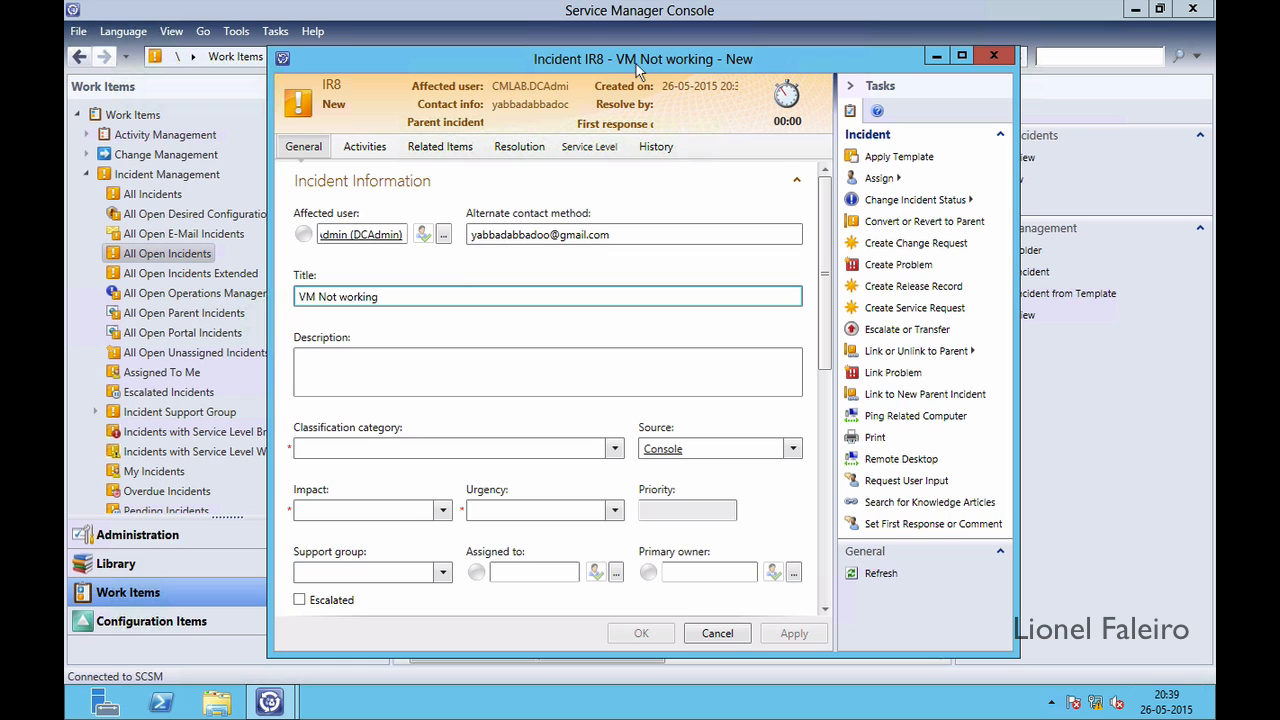
Add the description 'Demo text' and set the classification category to Other Problems
{"action": "left_click", "coordinate": [425, 360]}
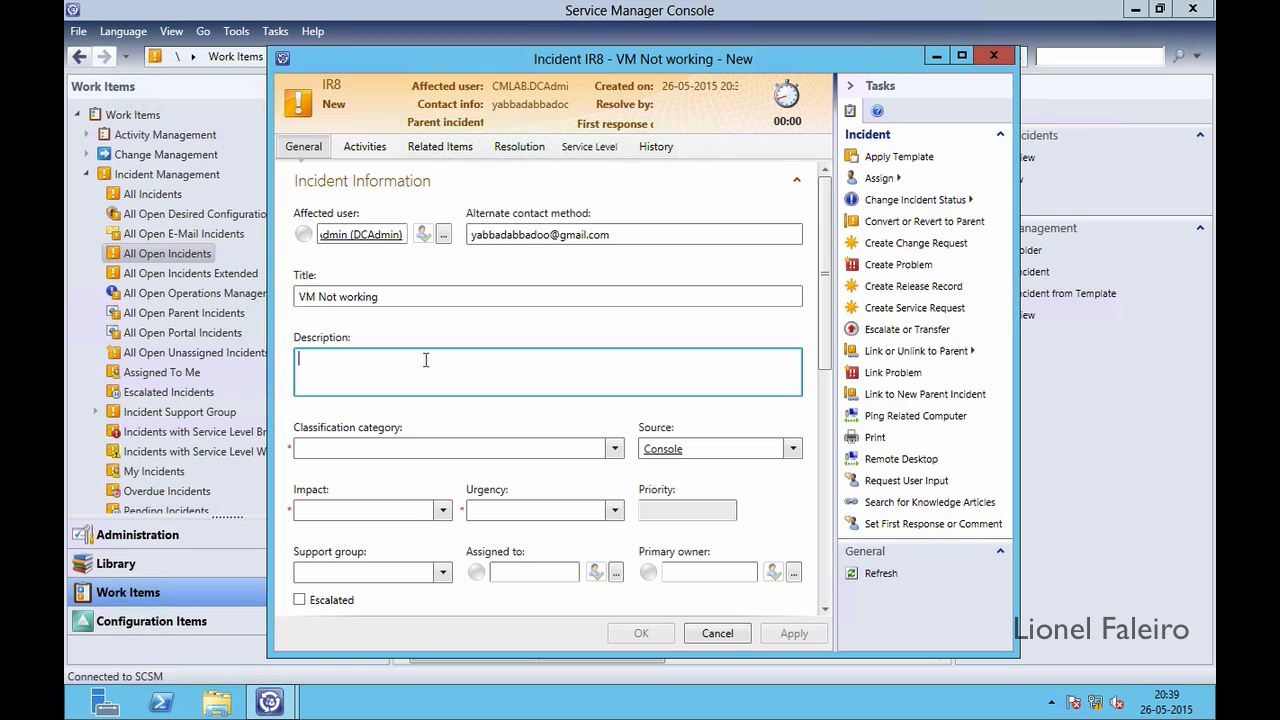
{"action": "type", "text": "Demo text"}
{"action": "left_click", "coordinate": [614, 448]}
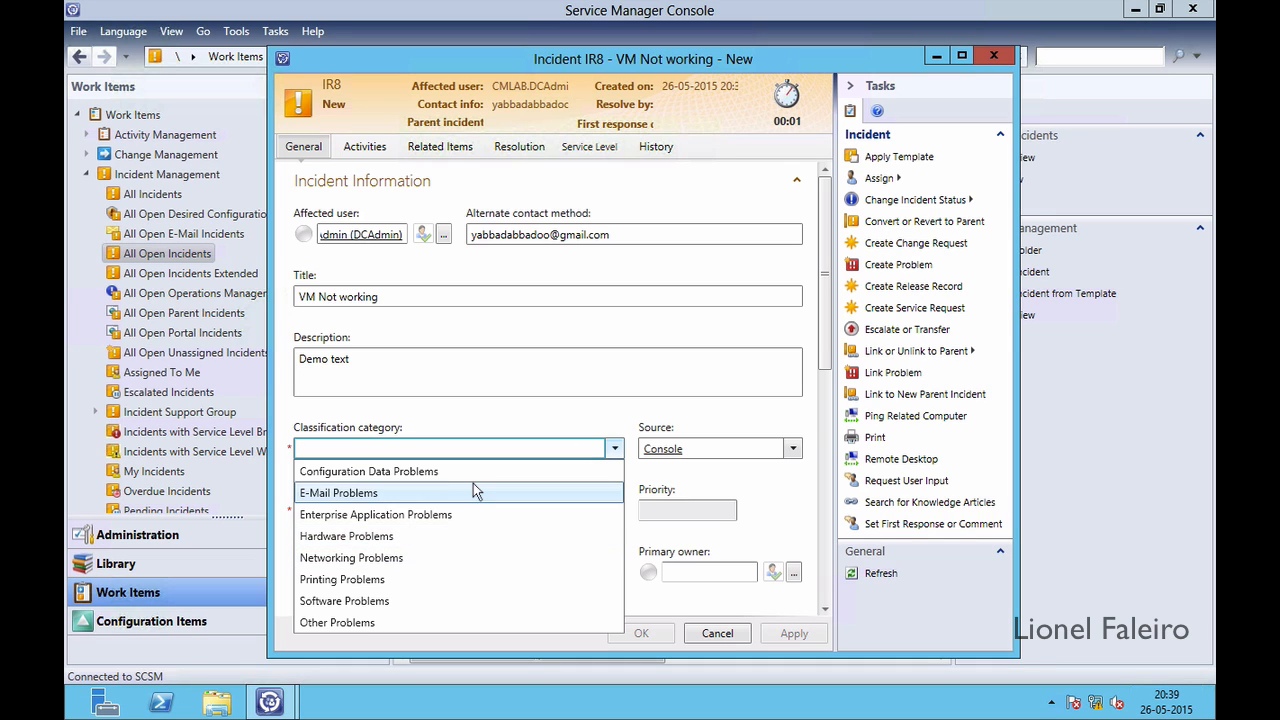
{"action": "left_click", "coordinate": [381, 621]}
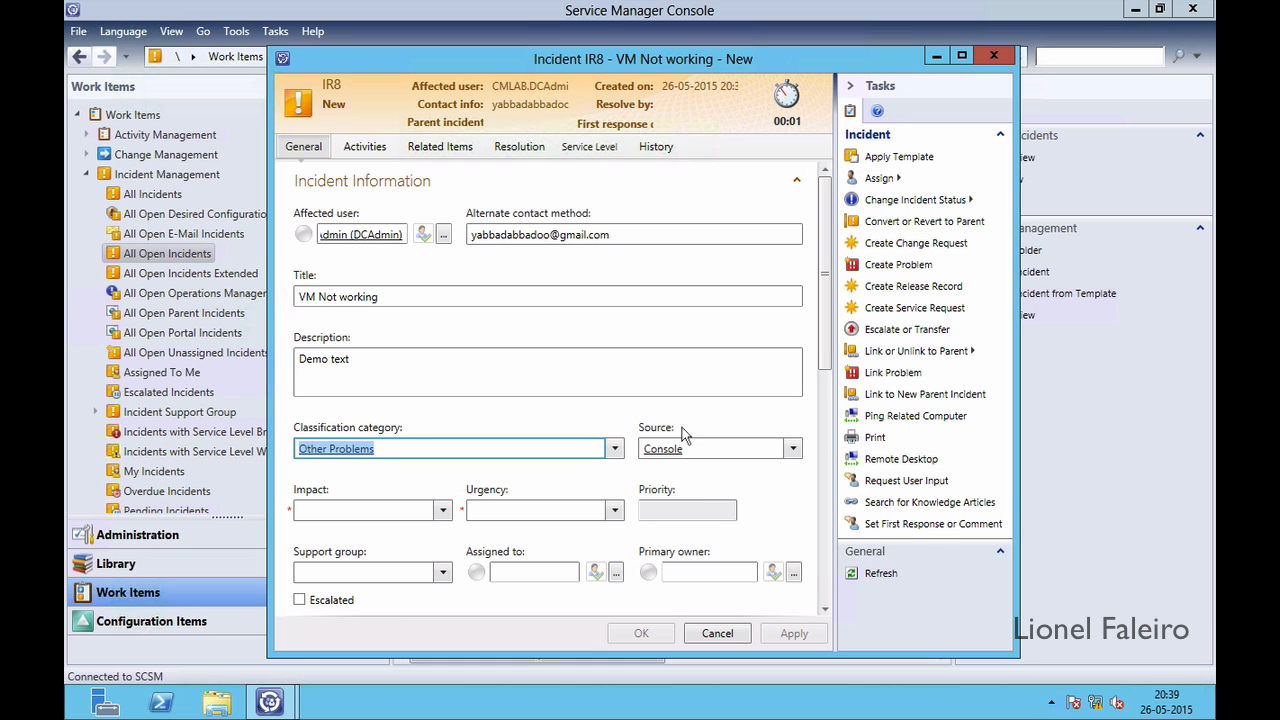
{"action": "left_click", "coordinate": [792, 450]}
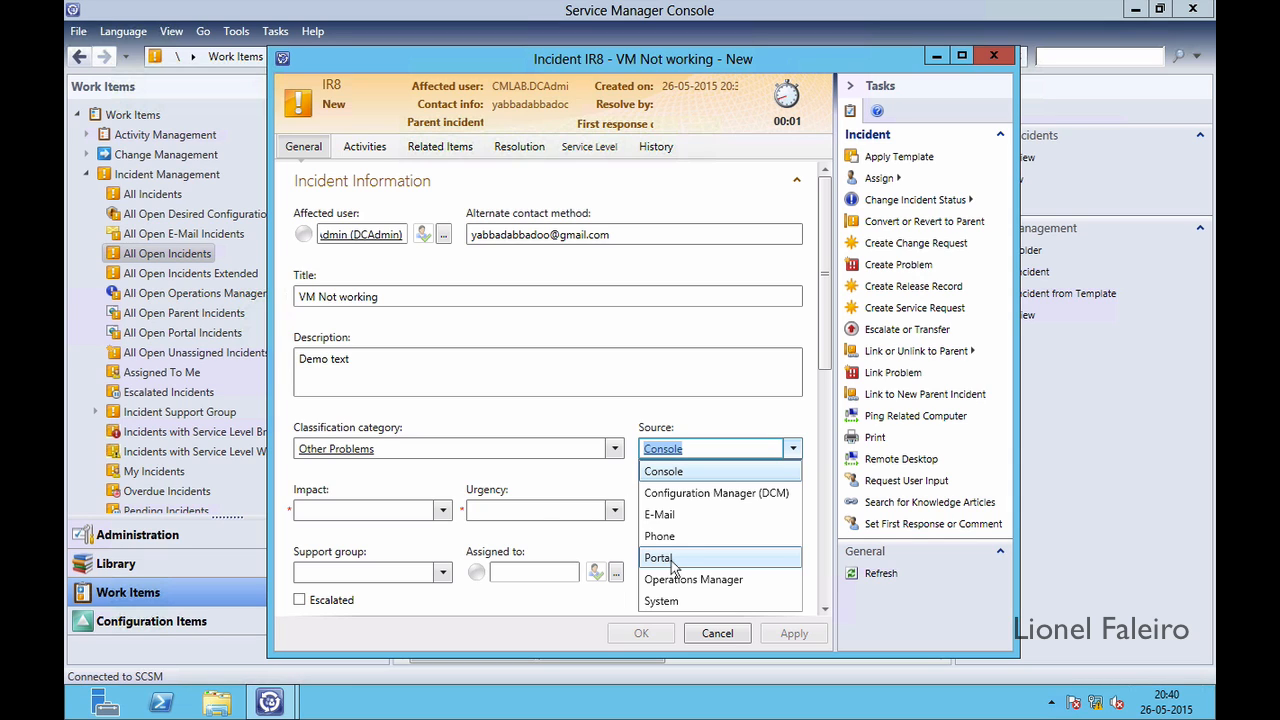
Keep Console as source, set Impact and Urgency to High, and assign Tier 1 support
{"action": "left_click", "coordinate": [427, 408]}
{"action": "left_click", "coordinate": [443, 511]}
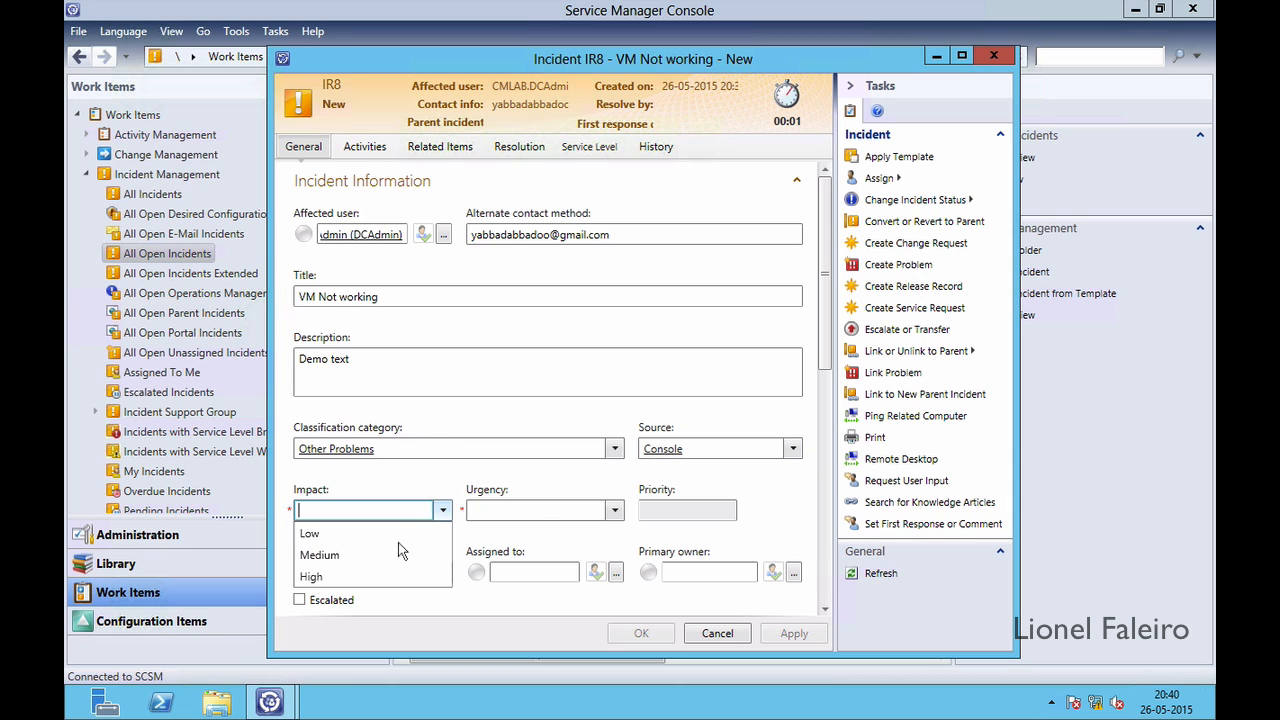
{"action": "left_click", "coordinate": [354, 573]}
{"action": "left_click", "coordinate": [615, 515]}
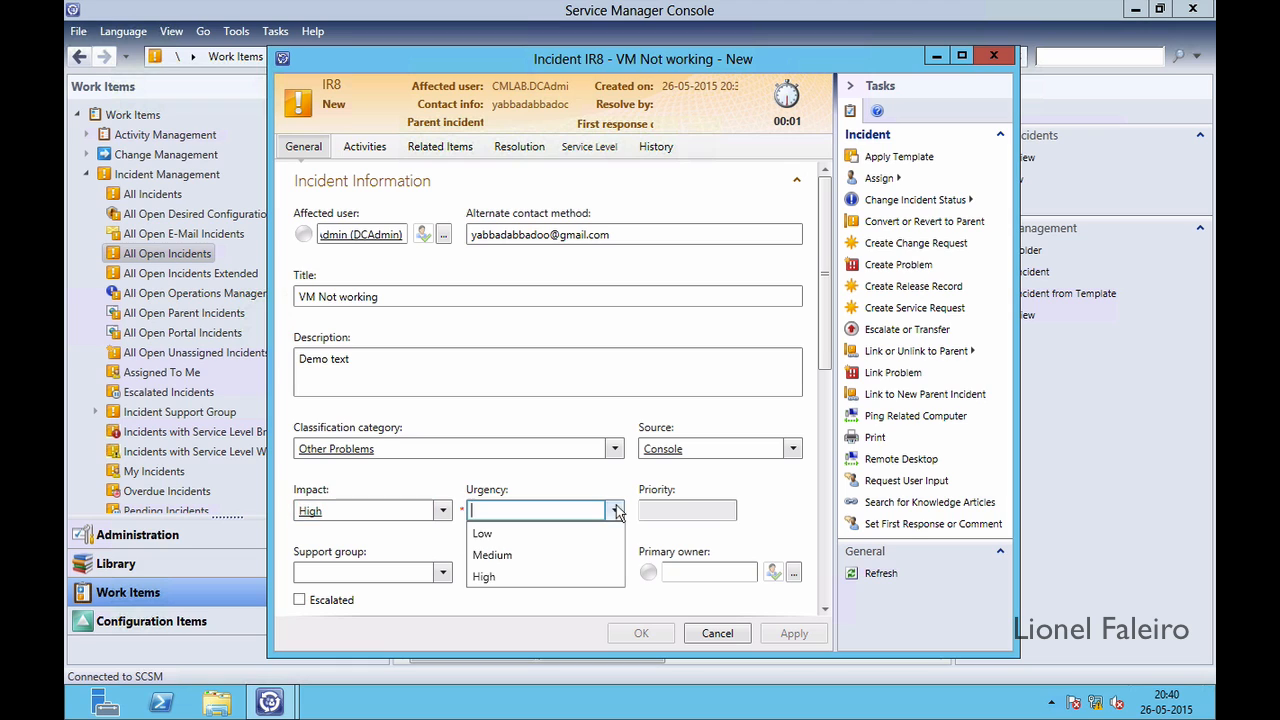
{"action": "left_click", "coordinate": [516, 583]}
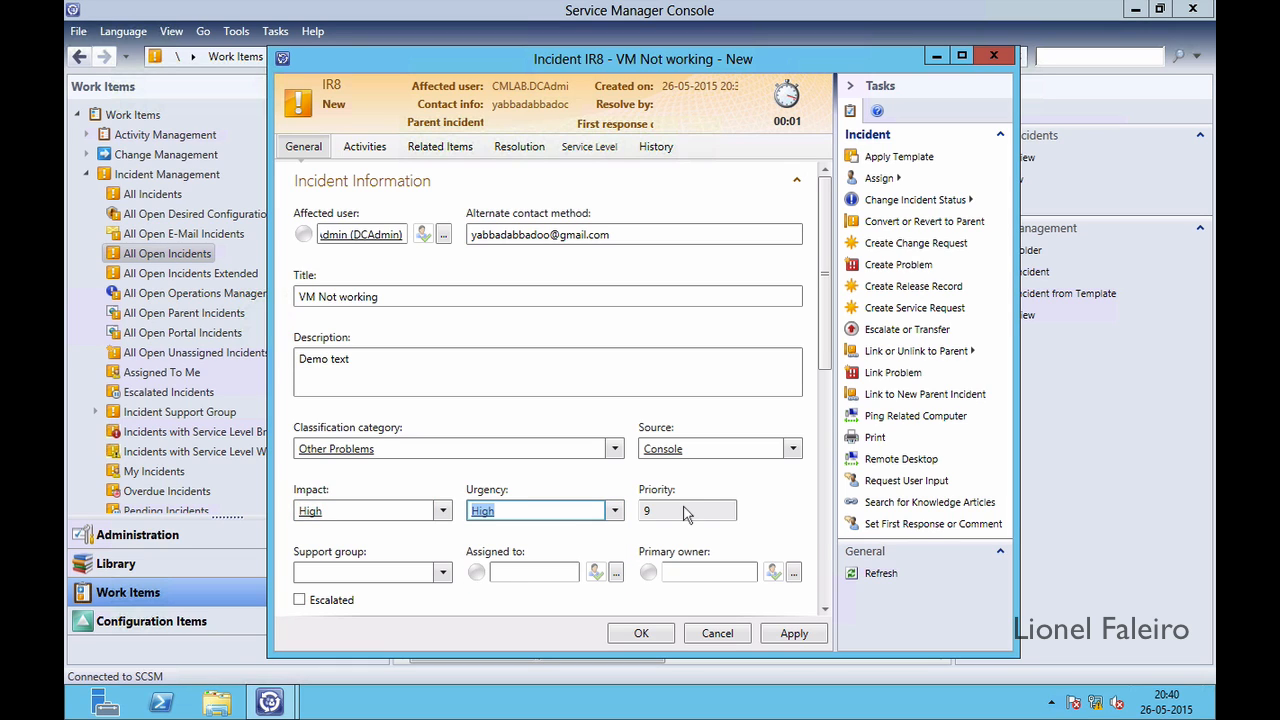
{"action": "mouse_move", "coordinate": [686, 512]}
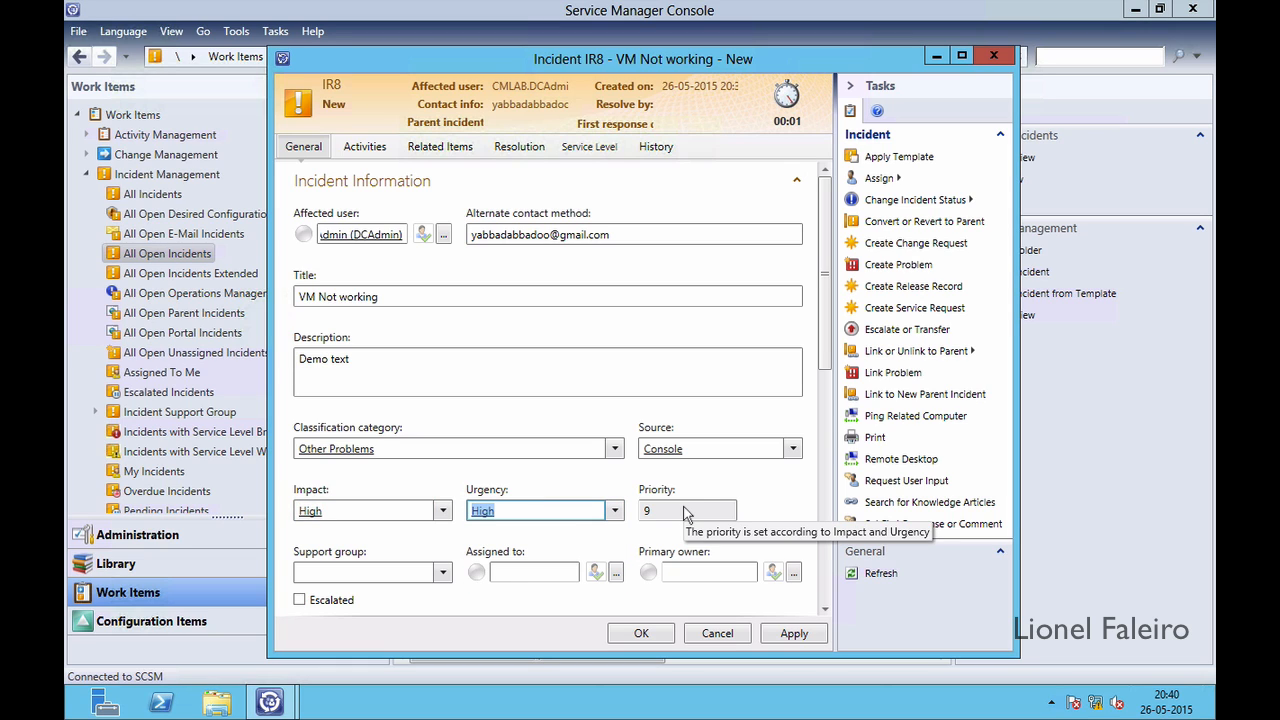
{"action": "left_click", "coordinate": [442, 572]}
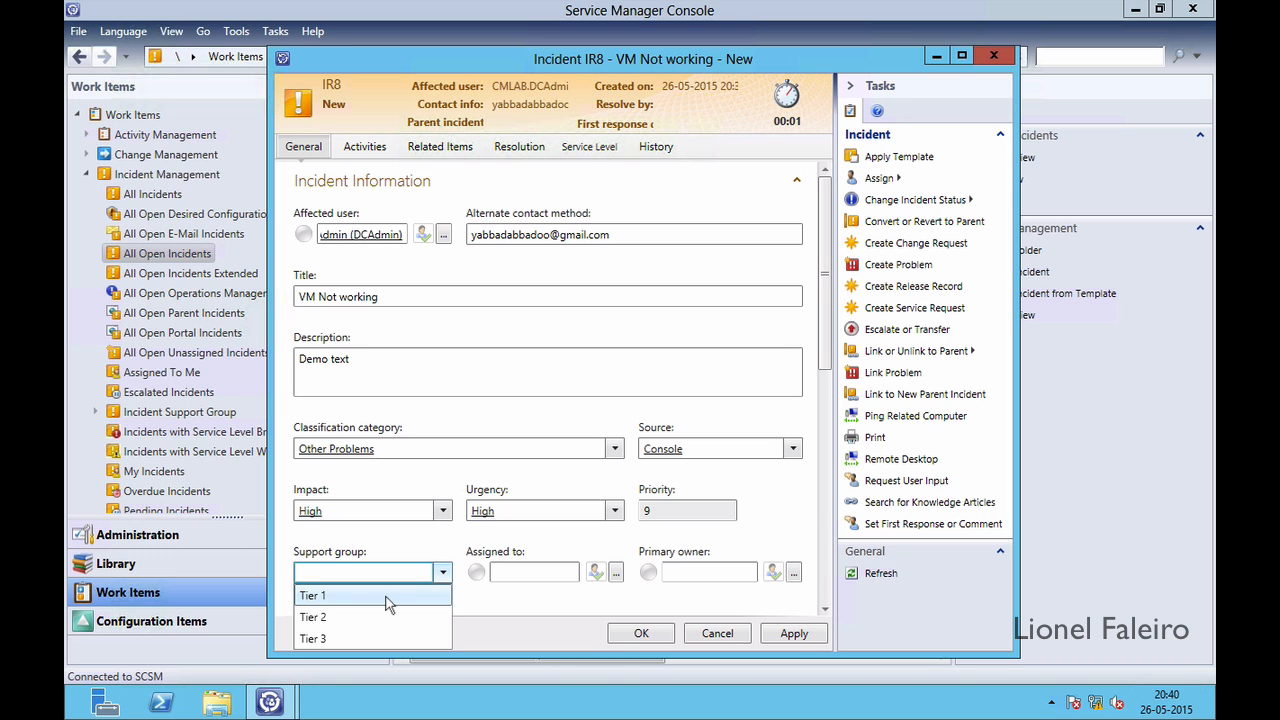
{"action": "left_click", "coordinate": [390, 596]}
Save IR8 as an active incident and close the form
{"action": "scroll", "coordinate": [830, 520], "scroll_direction": "down", "scroll_amount": 6}
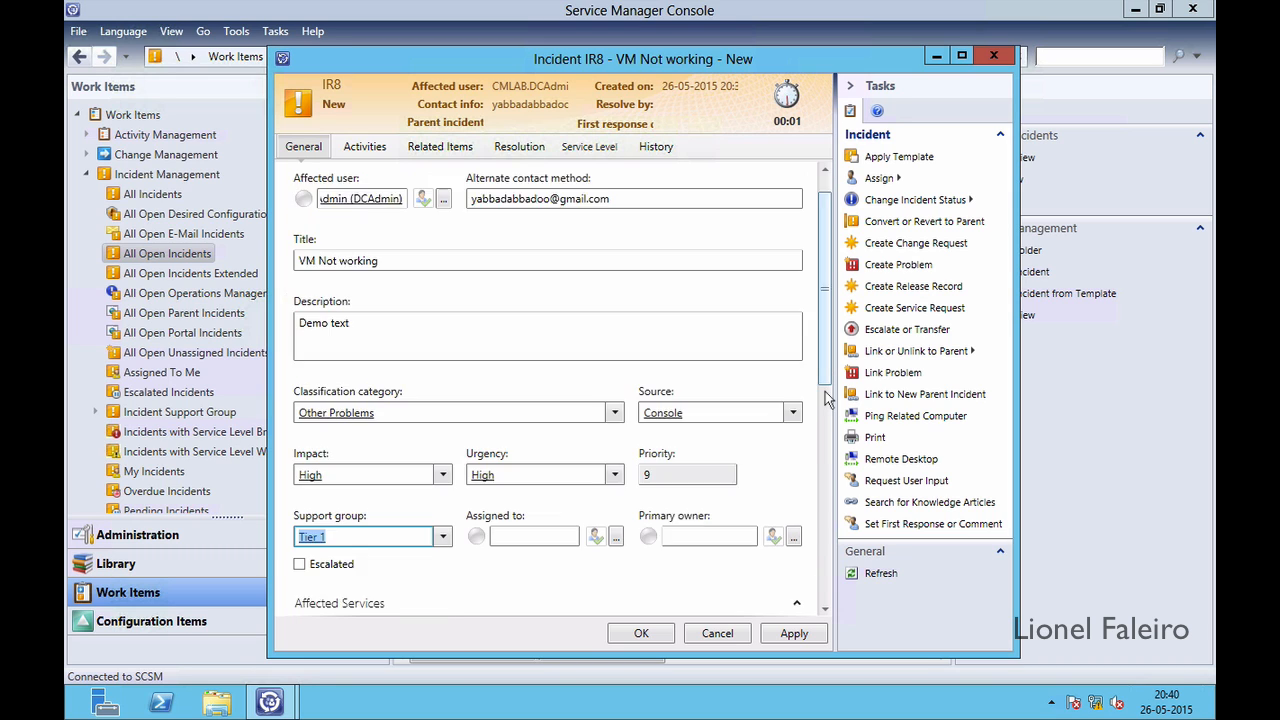
{"action": "scroll", "coordinate": [830, 520], "scroll_direction": "down", "scroll_amount": 5}
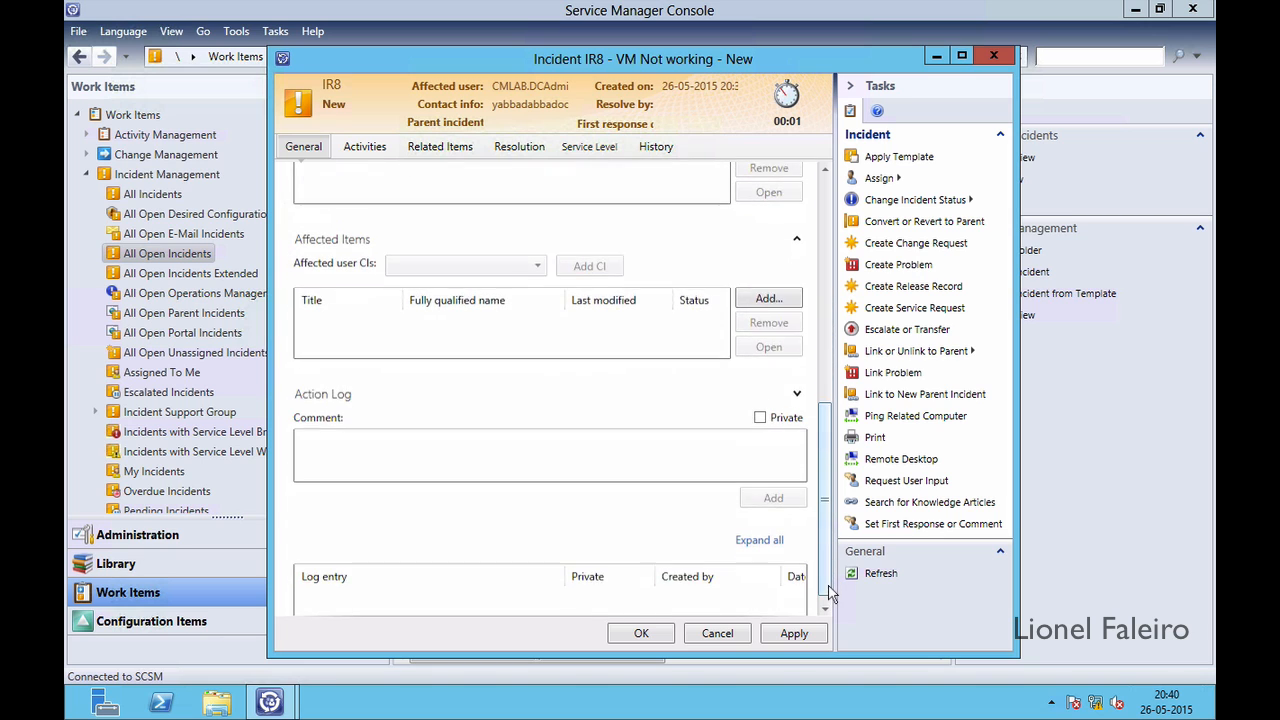
{"action": "left_click", "coordinate": [795, 634]}
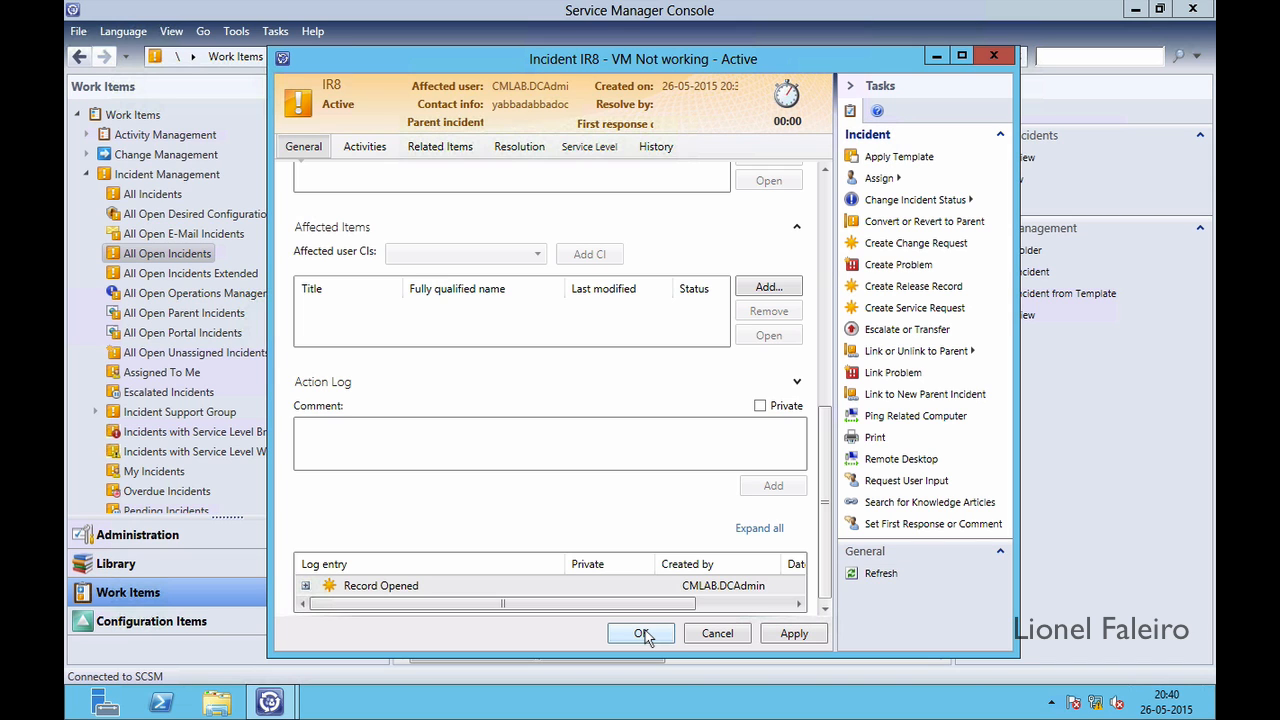
{"action": "left_click", "coordinate": [641, 633]}
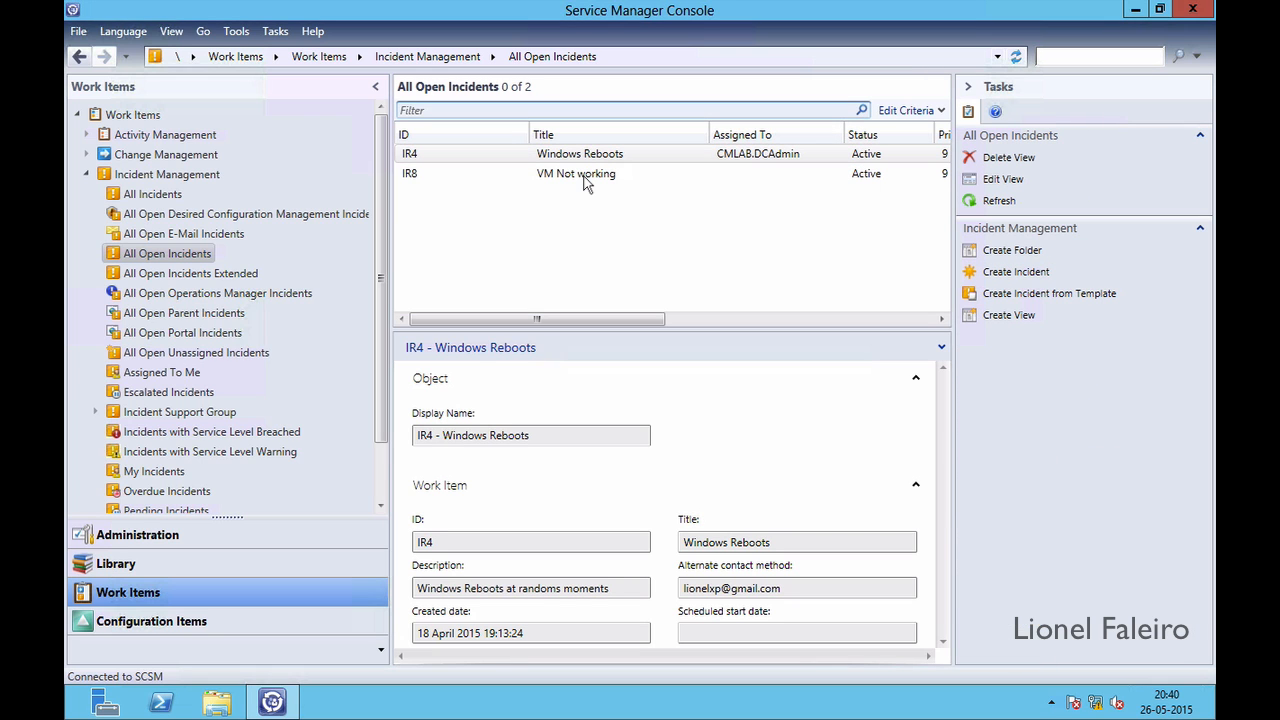
{"action": "left_click", "coordinate": [586, 180]}
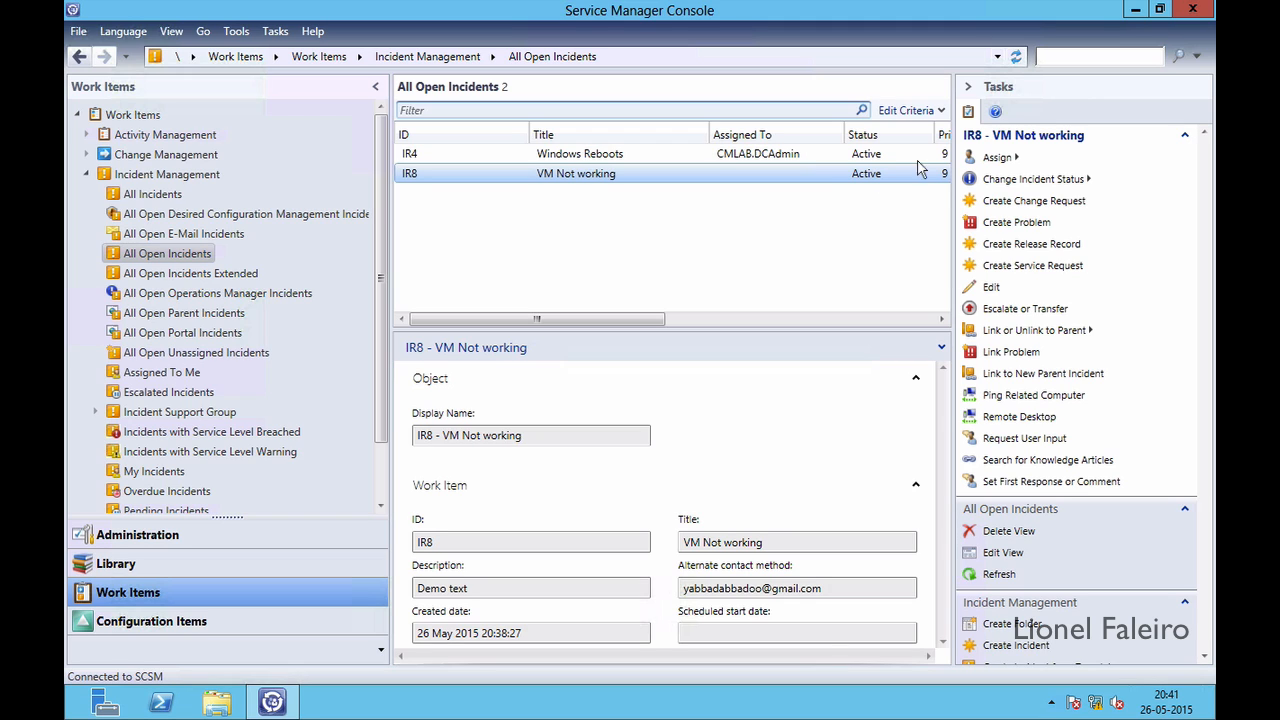
{"action": "left_click", "coordinate": [1035, 268]}
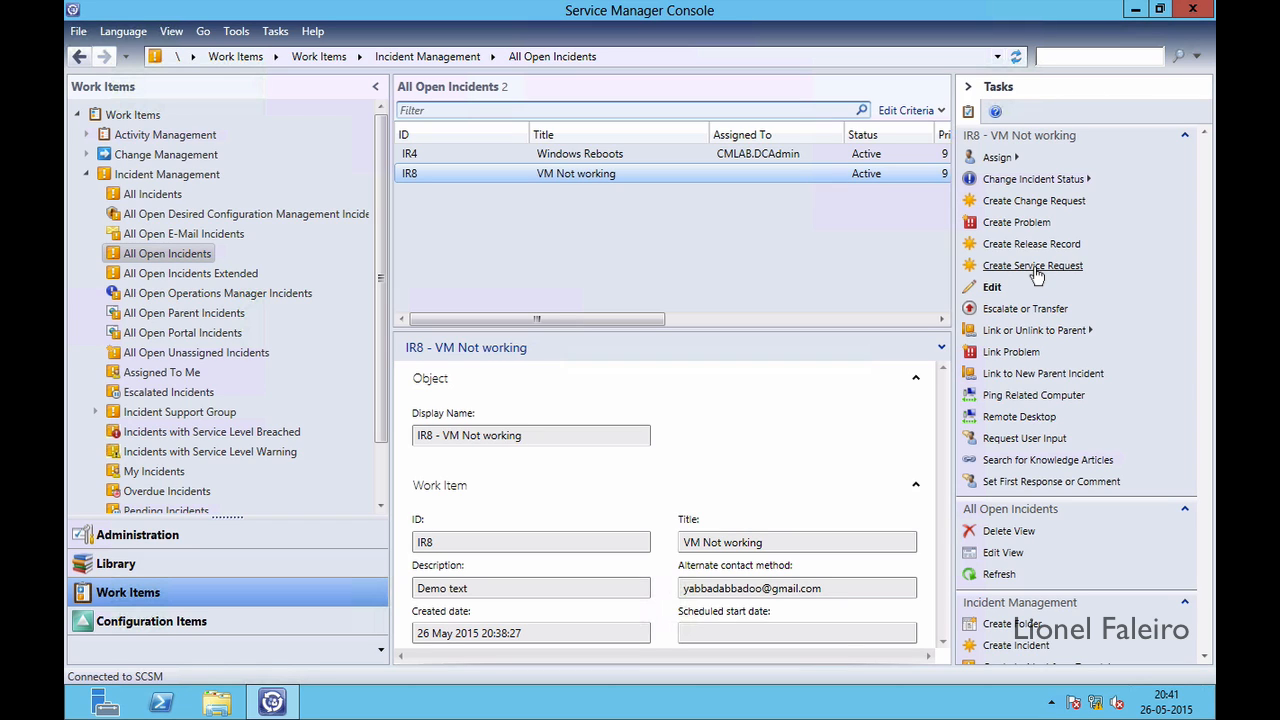
{"action": "left_click", "coordinate": [1036, 272]}
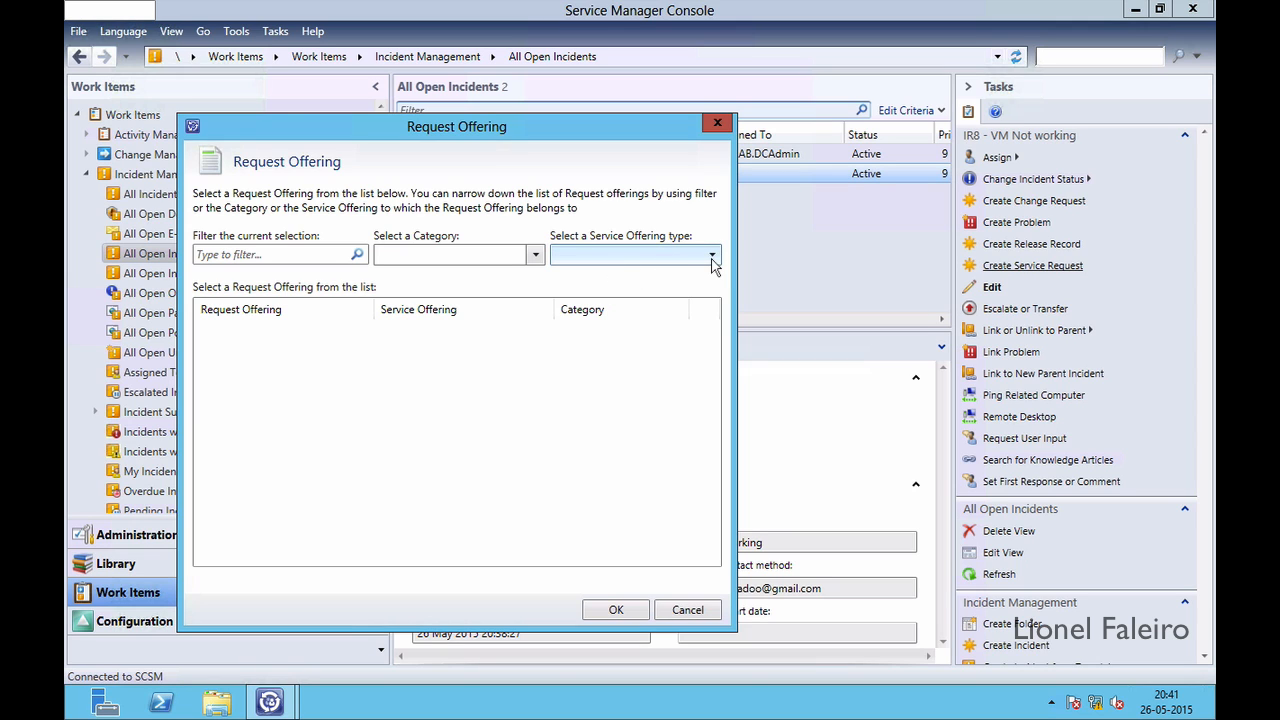
{"action": "left_click", "coordinate": [686, 610]}
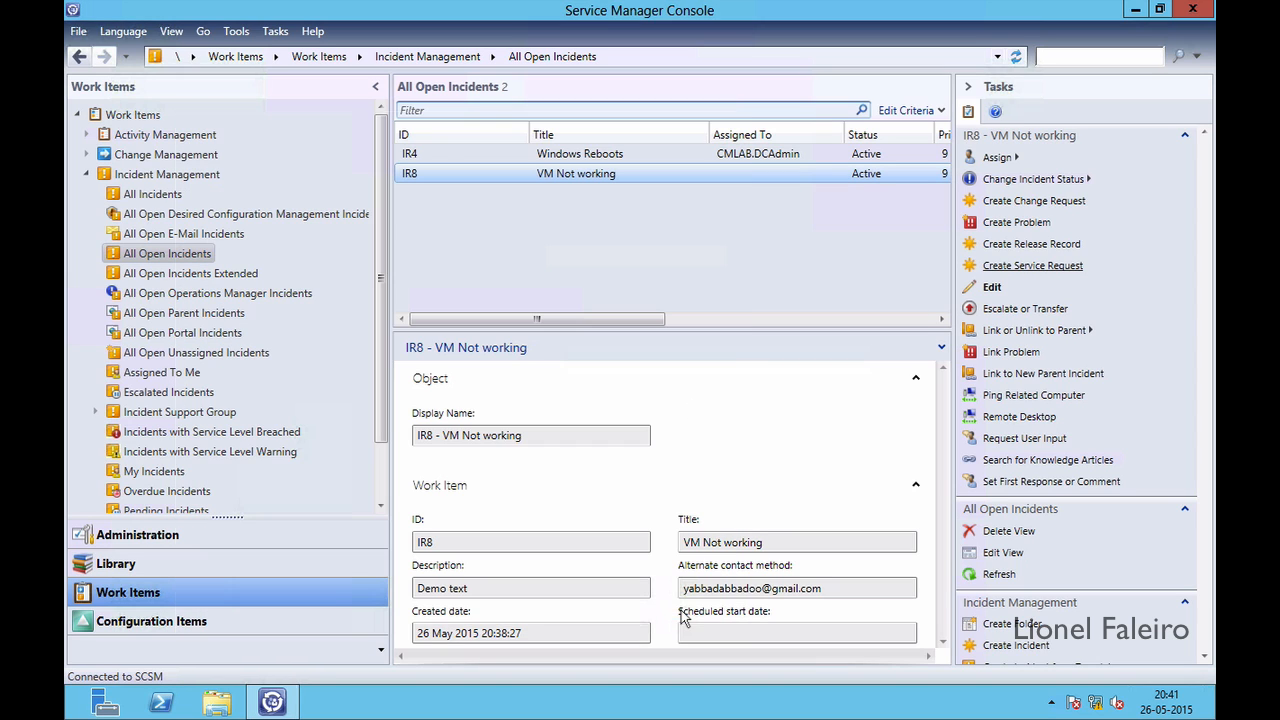
Browse the Library's Service Catalog offerings and end on the Request Offerings overview
{"action": "left_click", "coordinate": [179, 565]}
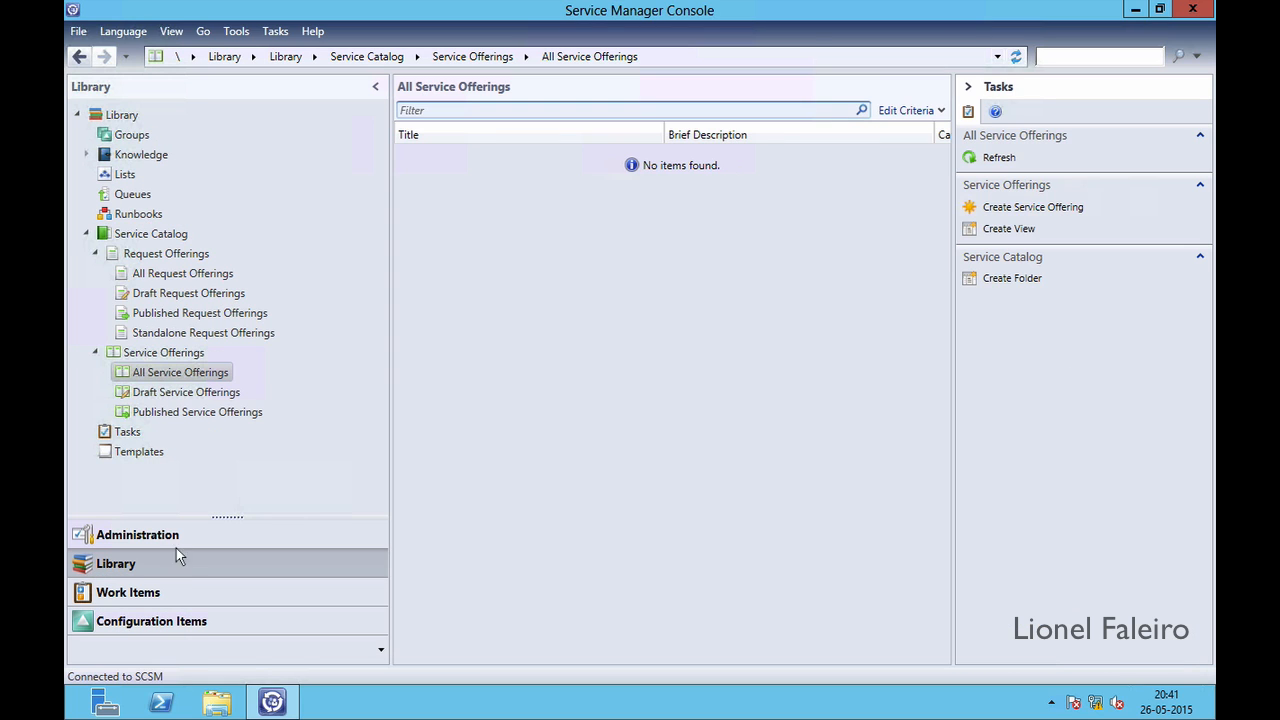
{"action": "left_click", "coordinate": [166, 256]}
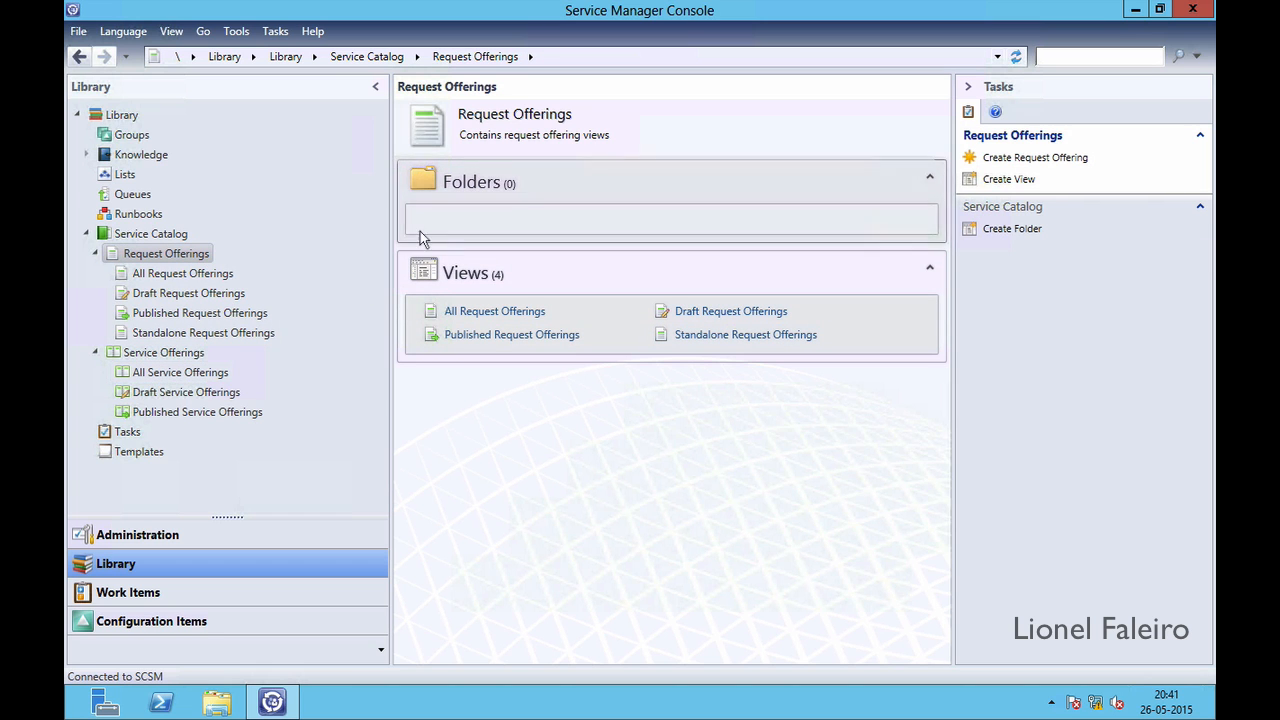
{"action": "left_click", "coordinate": [180, 352]}
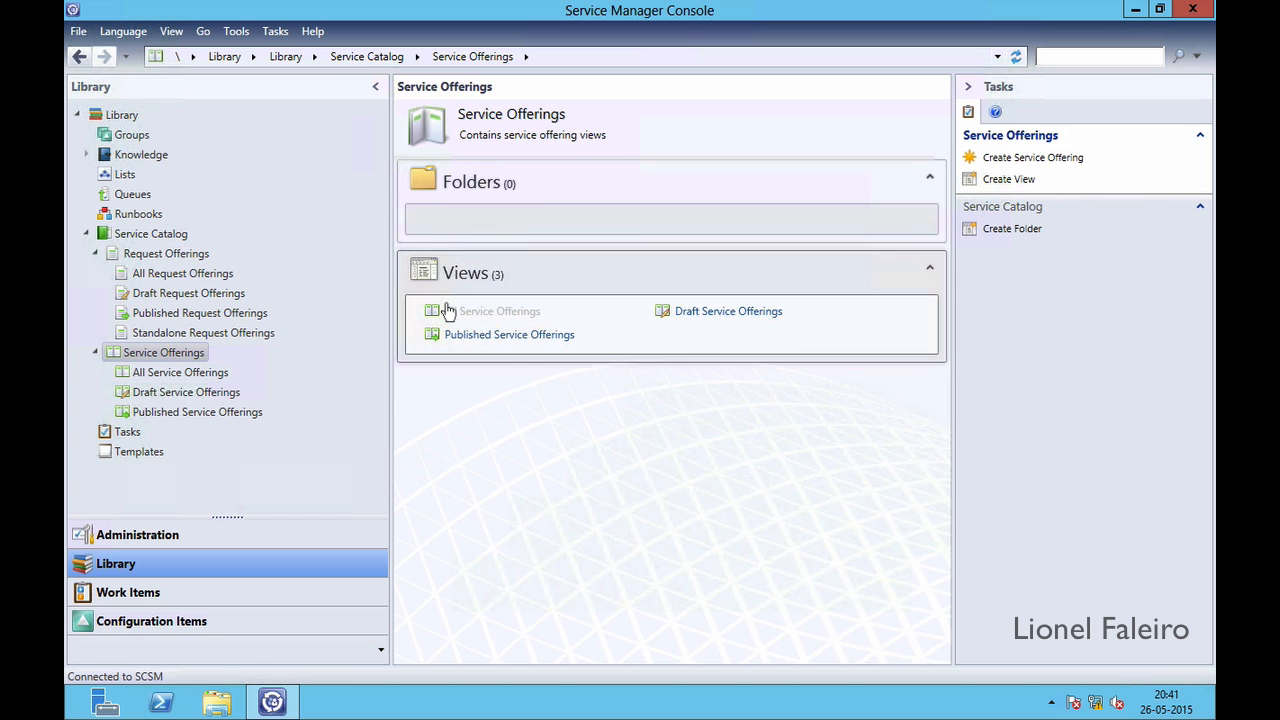
{"action": "left_click", "coordinate": [213, 374]}
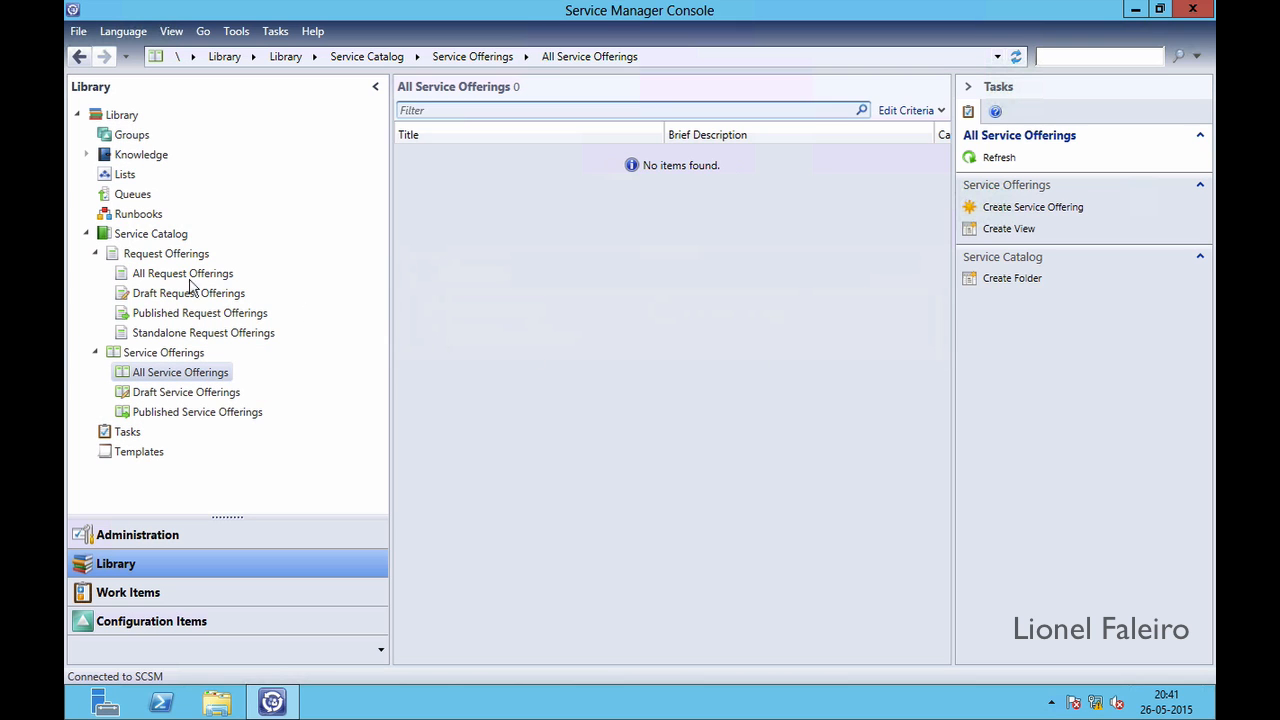
{"action": "left_click", "coordinate": [165, 258]}
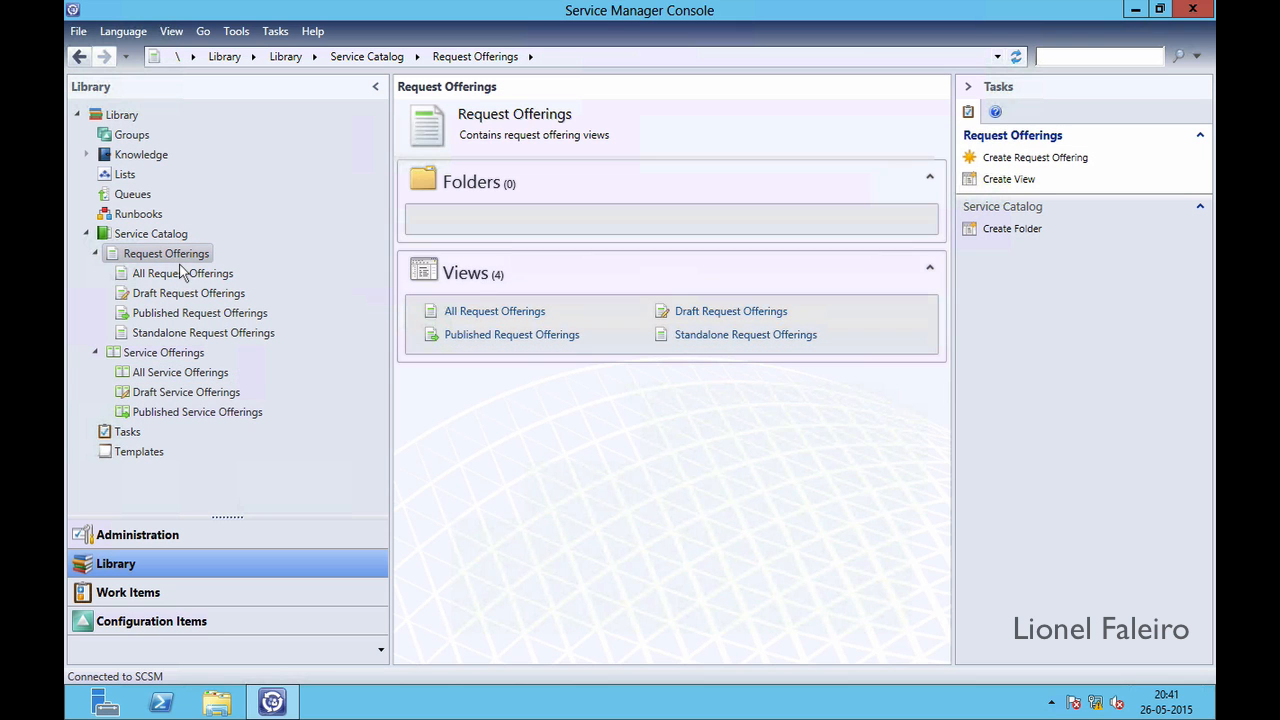
{"action": "left_click", "coordinate": [181, 273]}
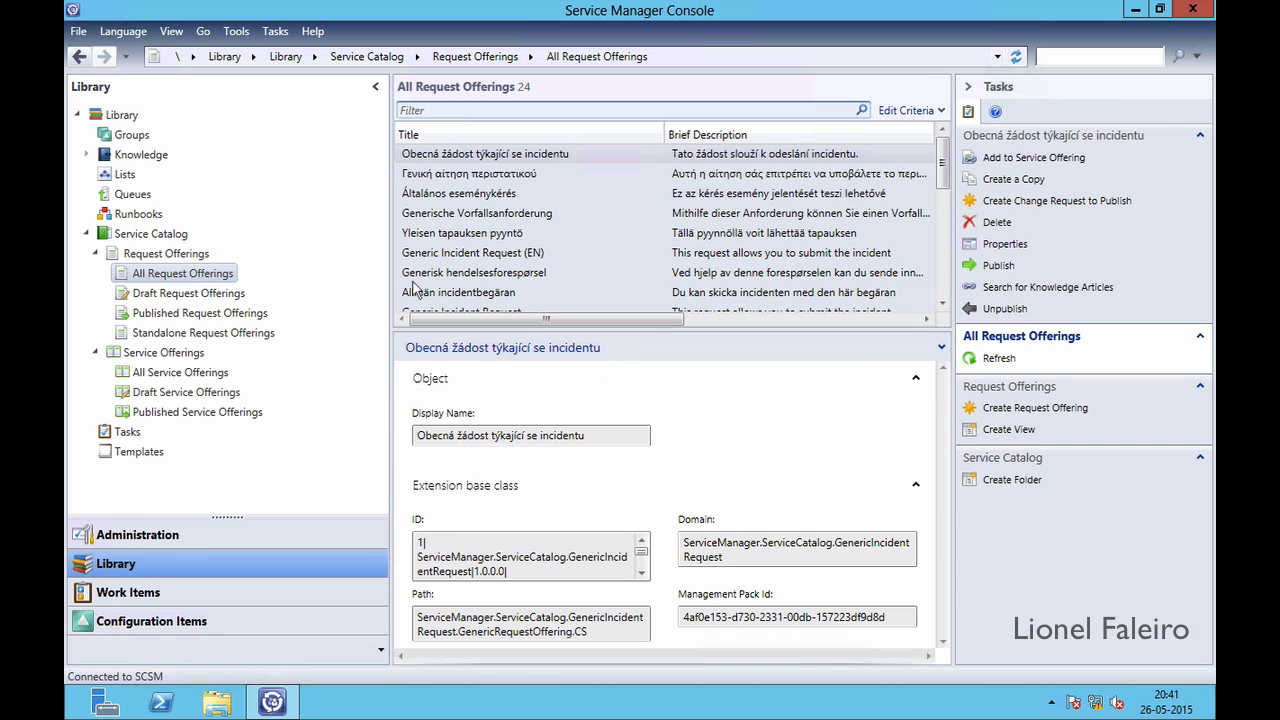
{"action": "left_click", "coordinate": [166, 253]}
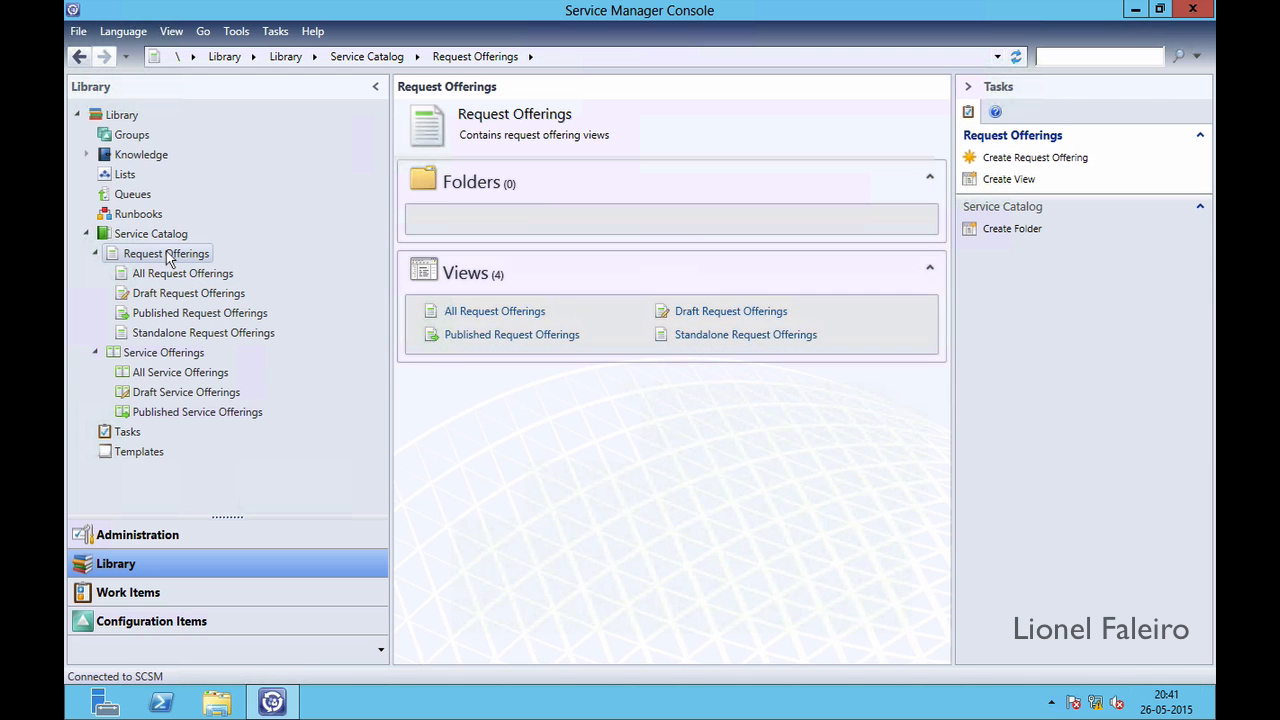
Start a request offering titled 'Request for VM', described 'Template for VM creation'
{"action": "left_click", "coordinate": [1019, 160]}
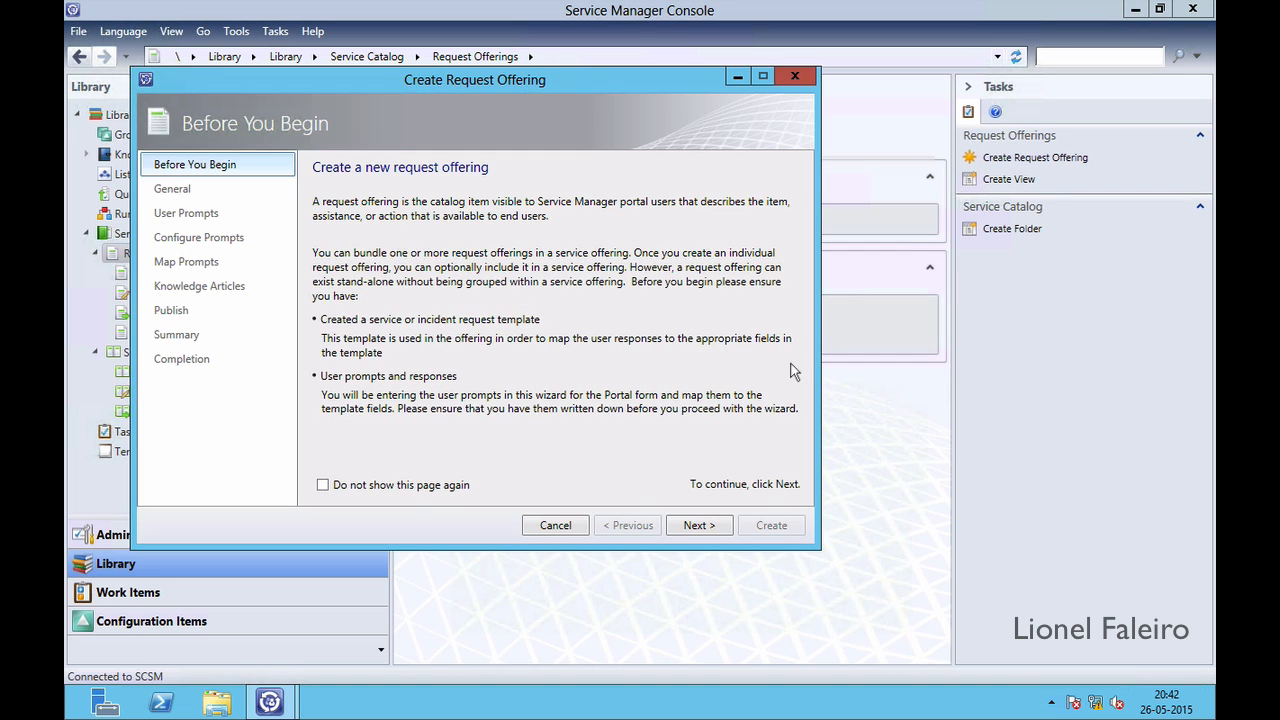
{"action": "left_click", "coordinate": [690, 527]}
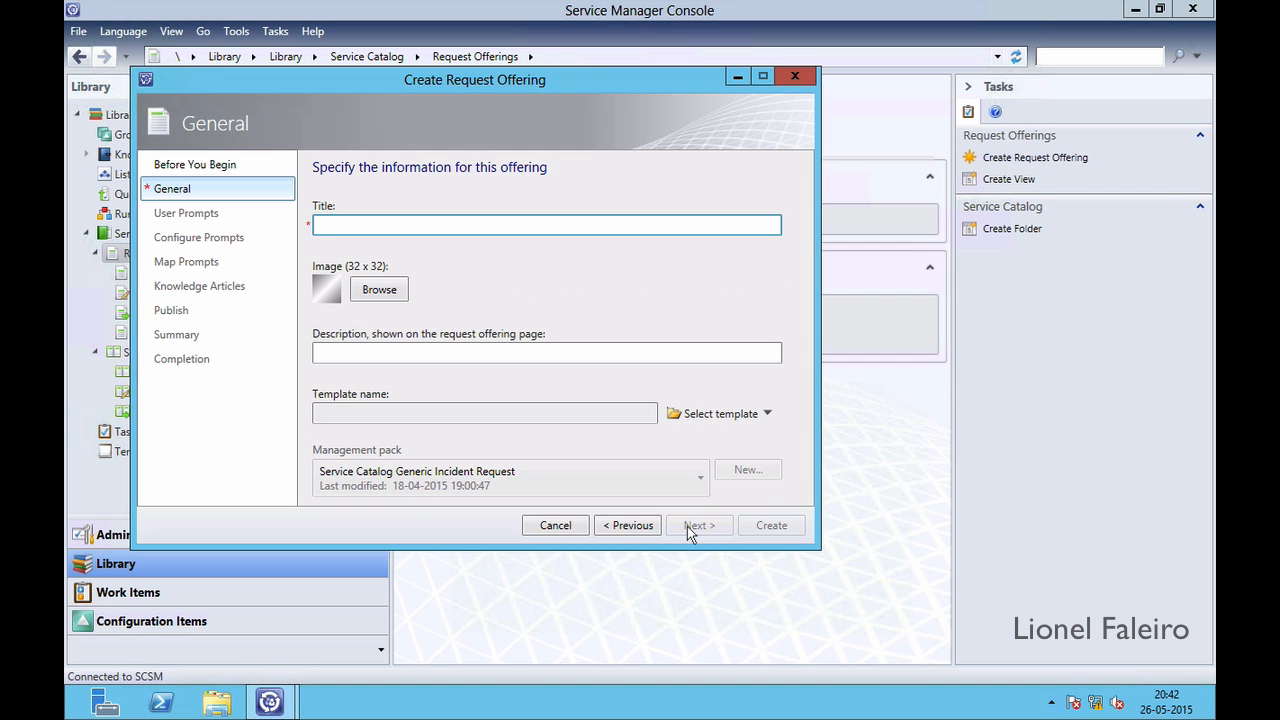
{"action": "type", "text": "Request for VM"}
{"action": "left_click", "coordinate": [524, 352]}
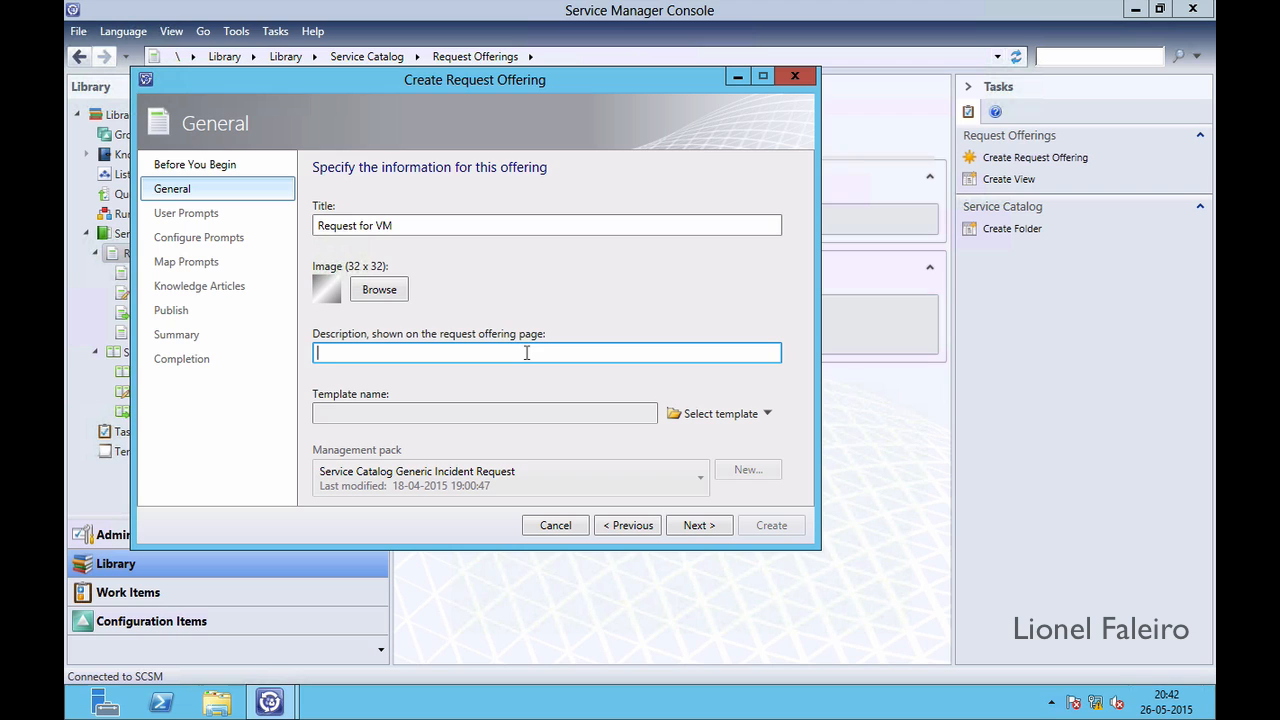
{"action": "type", "text": "Template for VM creation"}
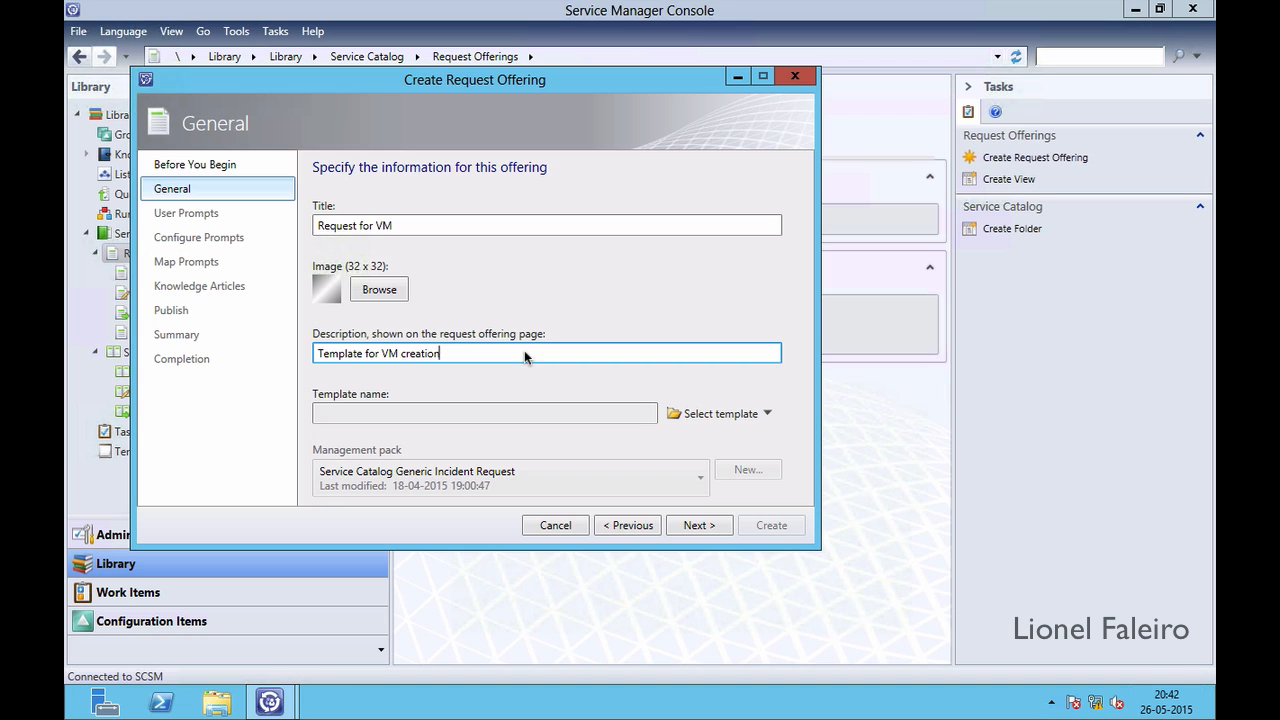
Assign the Default Service Request template to the offering
{"action": "left_click", "coordinate": [690, 525]}
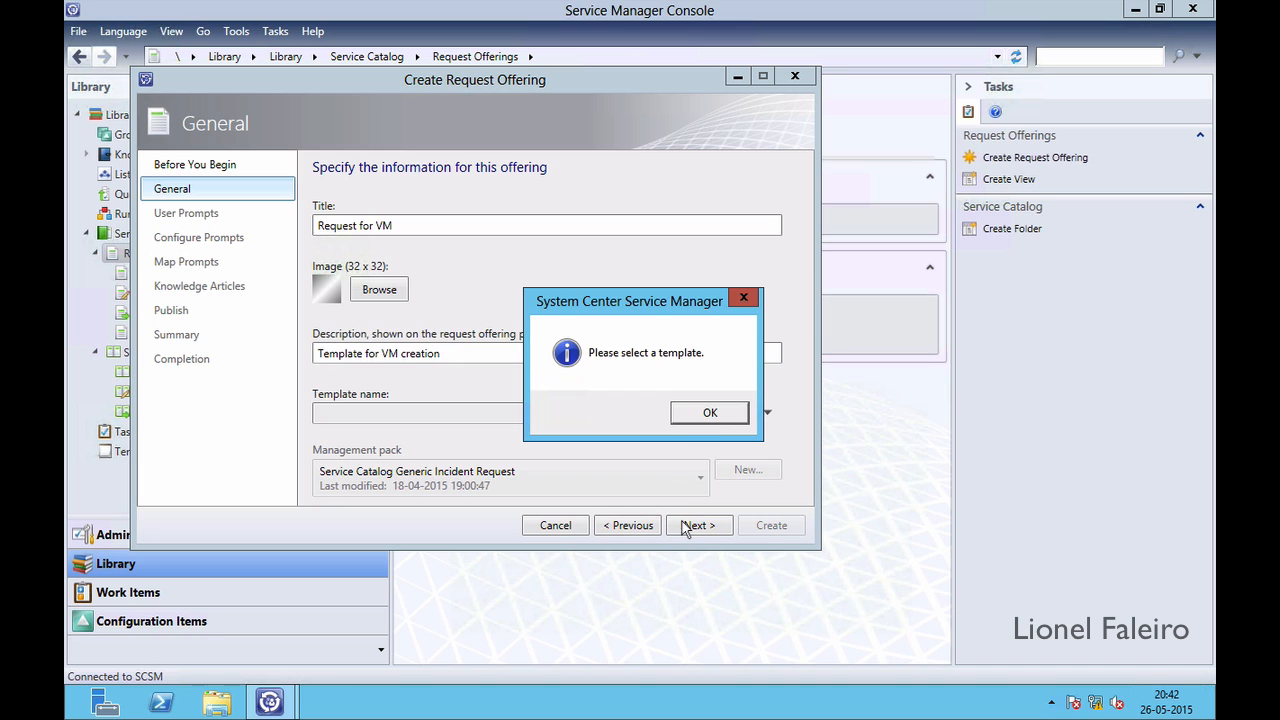
{"action": "left_click", "coordinate": [725, 418]}
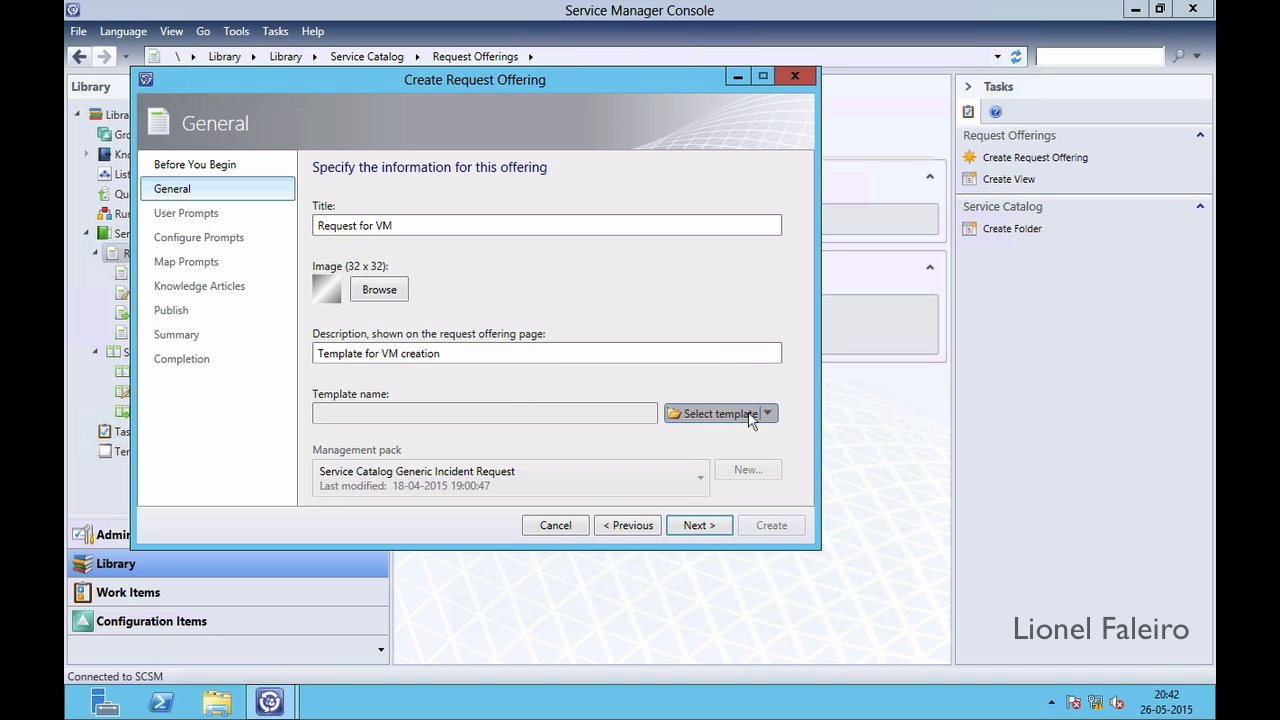
{"action": "left_click", "coordinate": [750, 416]}
{"action": "left_click", "coordinate": [382, 256]}
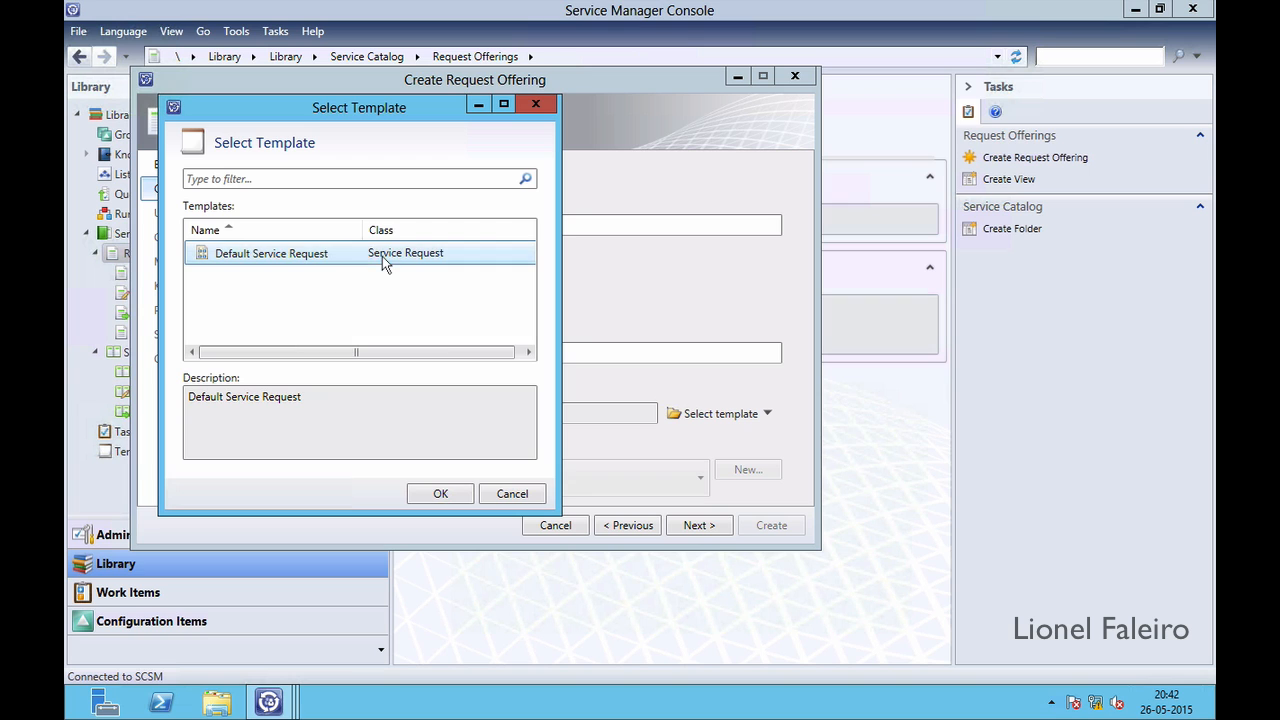
{"action": "left_click", "coordinate": [440, 494]}
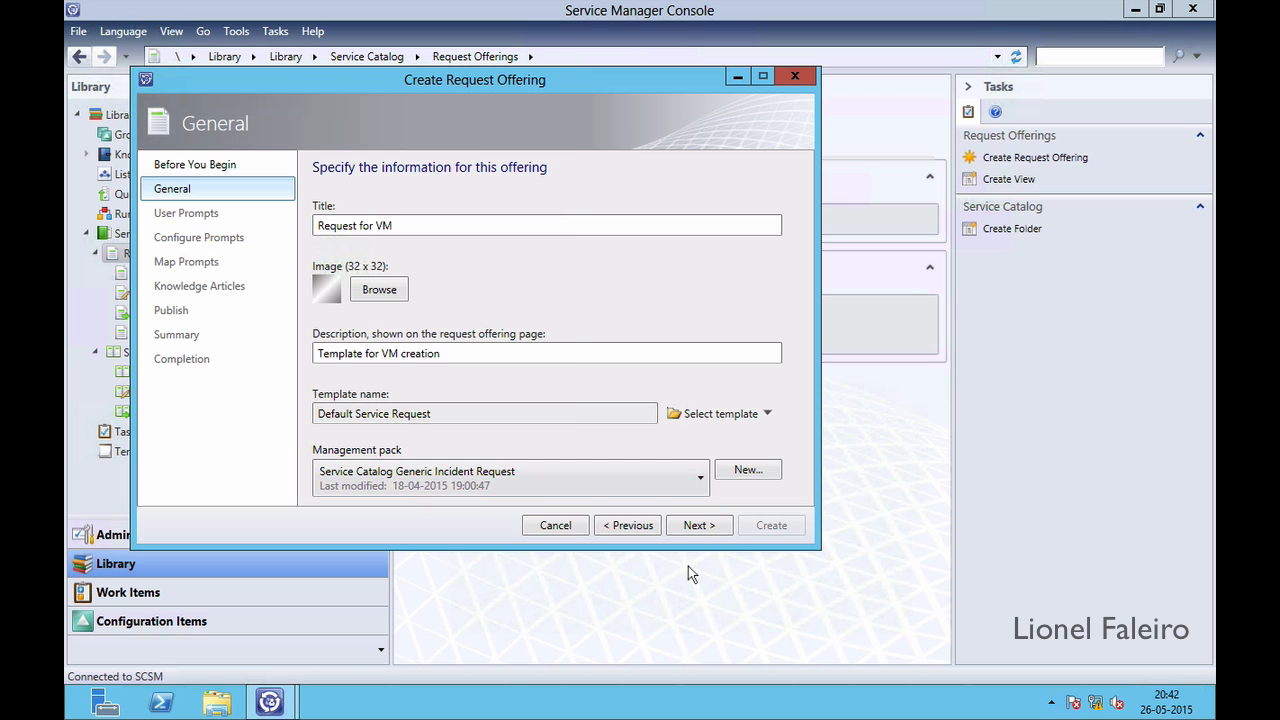
Advance through the wizard pages, set offering status to Published, and create the offering
{"action": "left_click", "coordinate": [689, 530]}
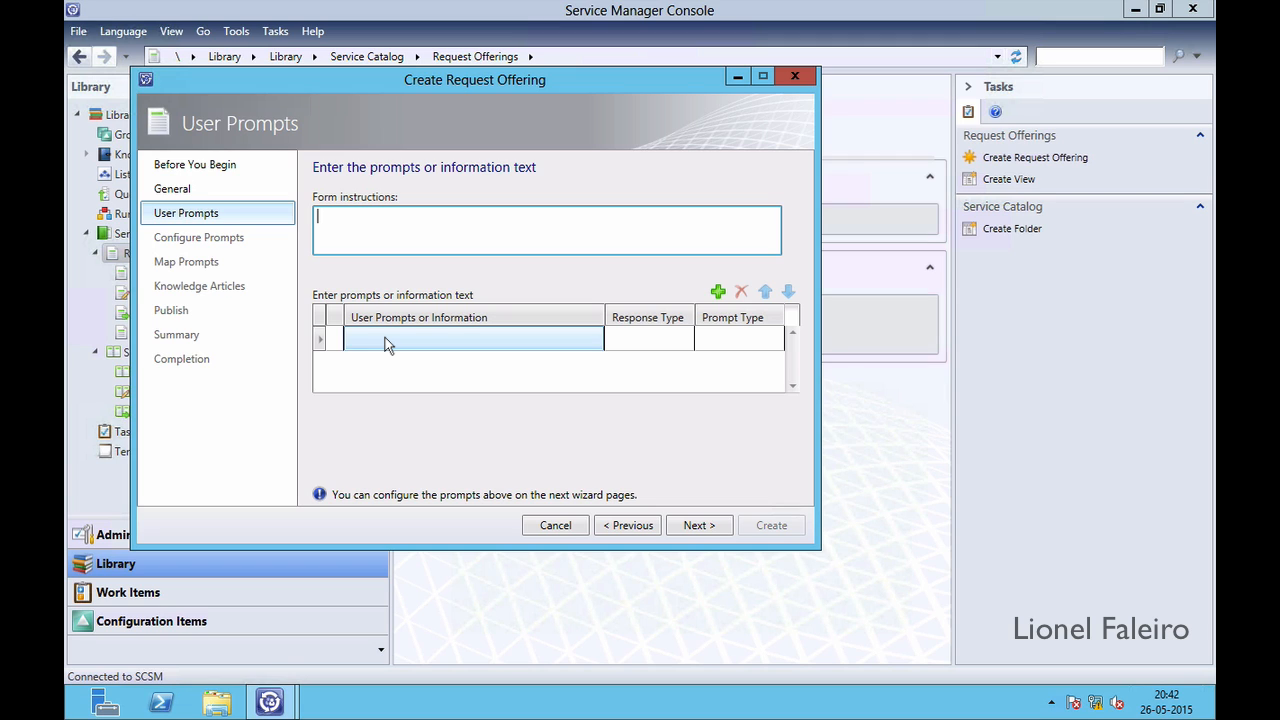
{"action": "left_click", "coordinate": [697, 525]}
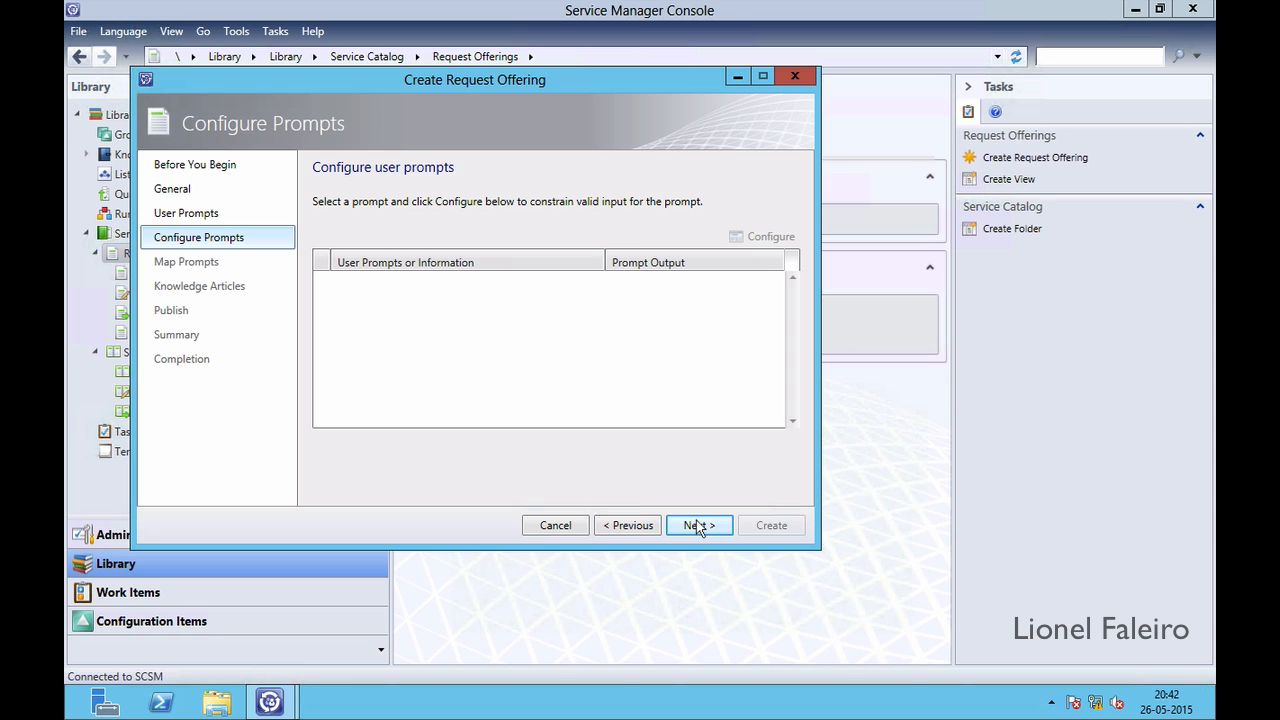
{"action": "left_click", "coordinate": [697, 525]}
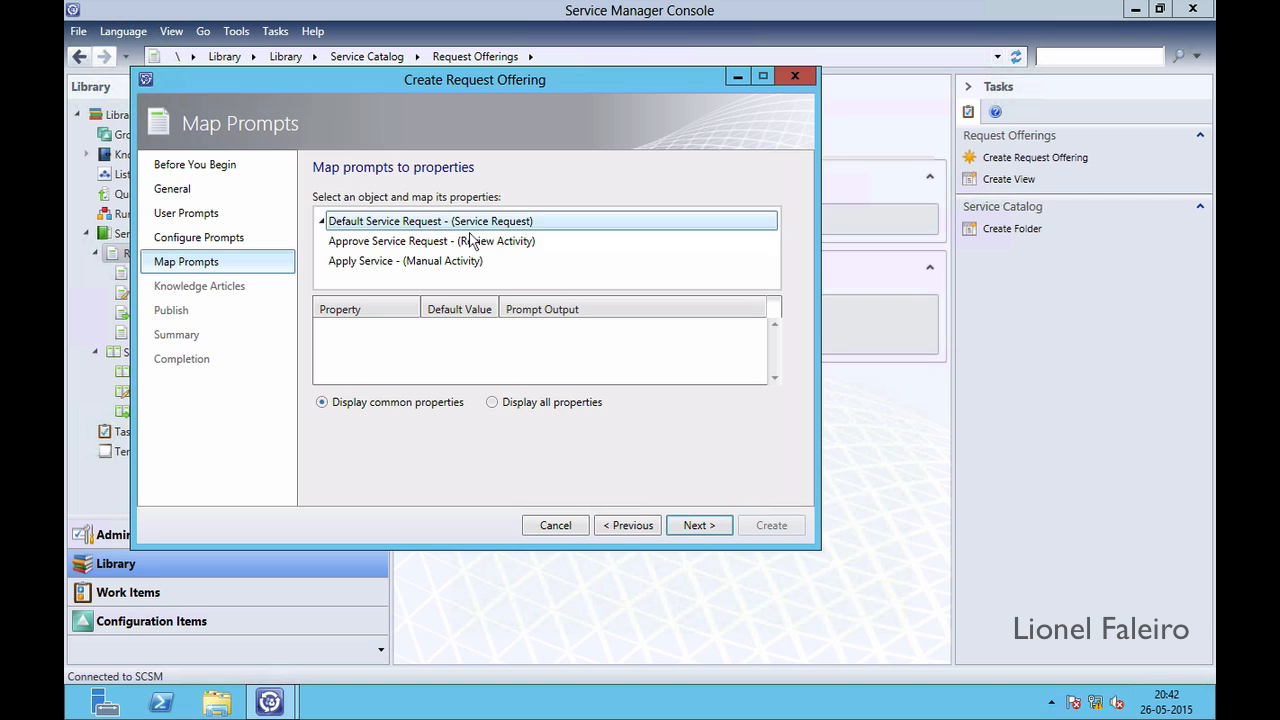
{"action": "left_click", "coordinate": [699, 528]}
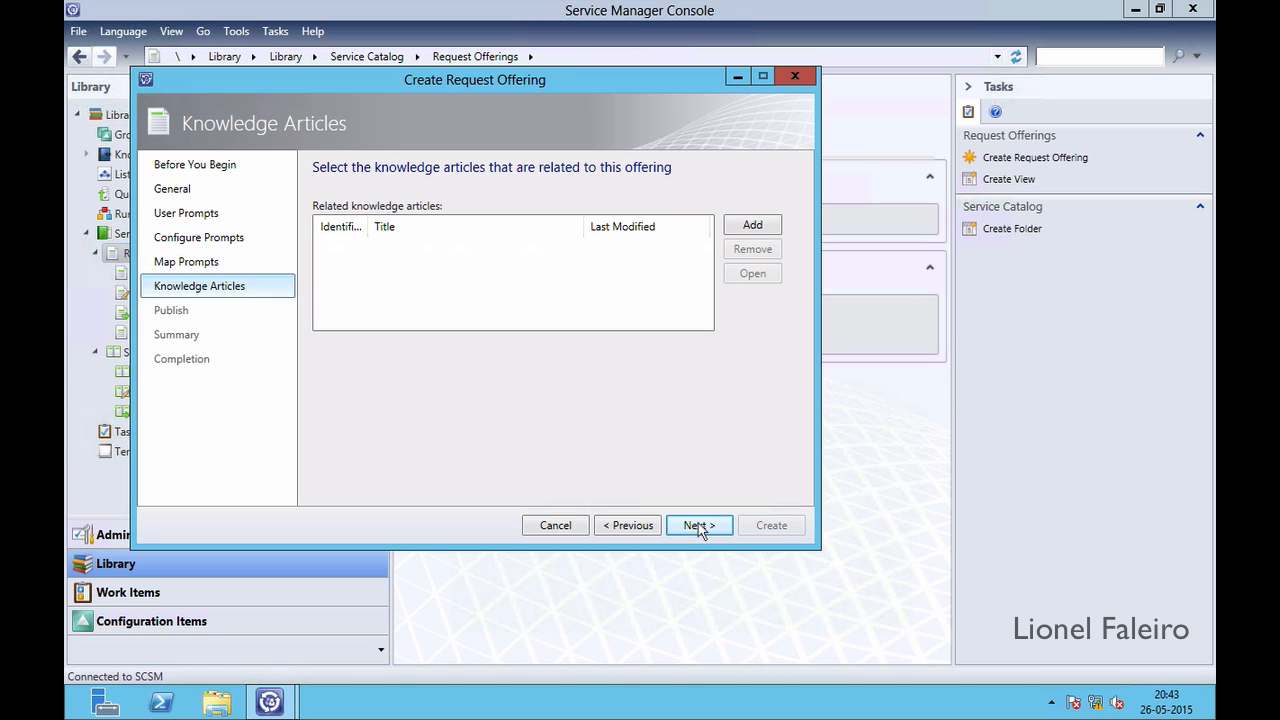
{"action": "left_click", "coordinate": [699, 528]}
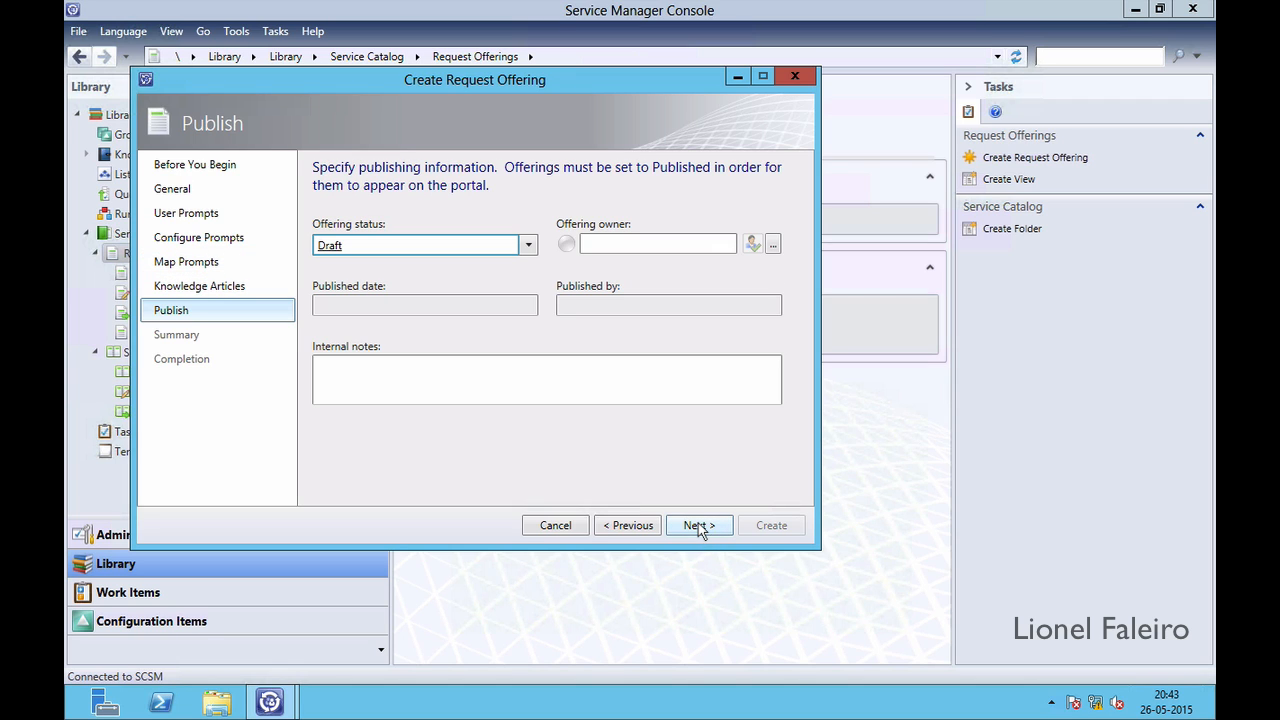
{"action": "left_click", "coordinate": [528, 245]}
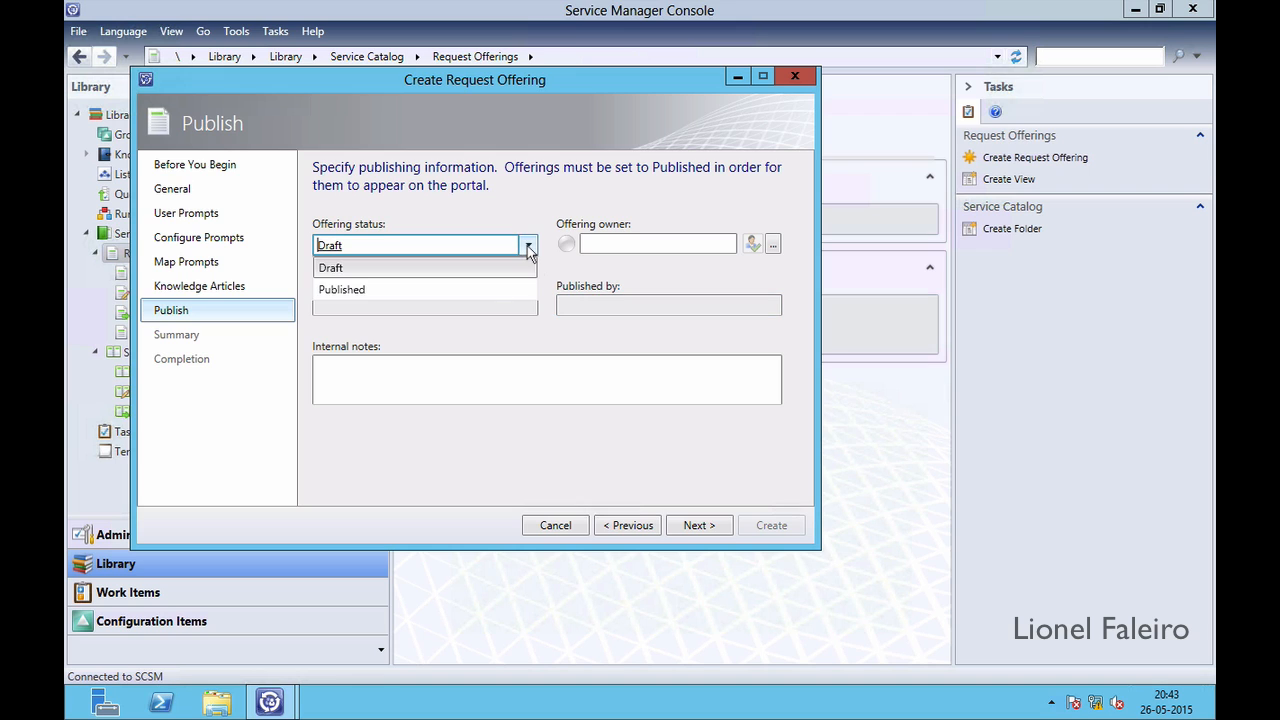
{"action": "left_click", "coordinate": [481, 290]}
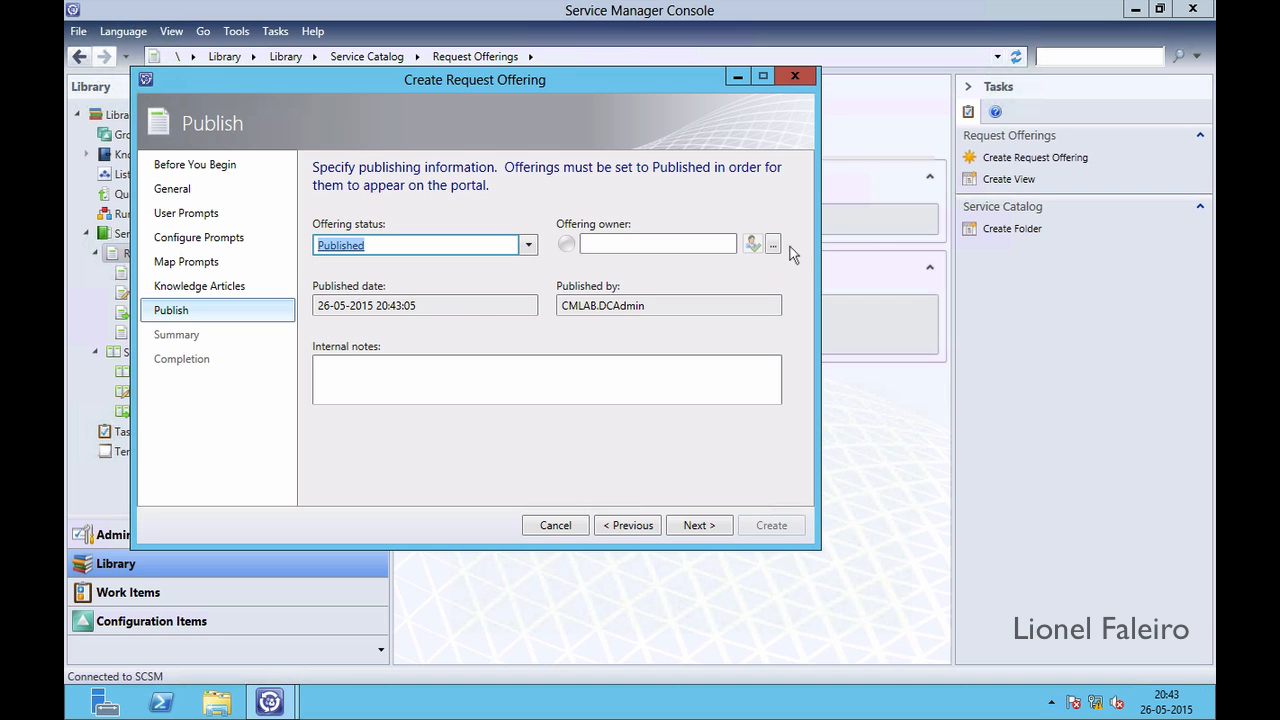
{"action": "left_click", "coordinate": [690, 526]}
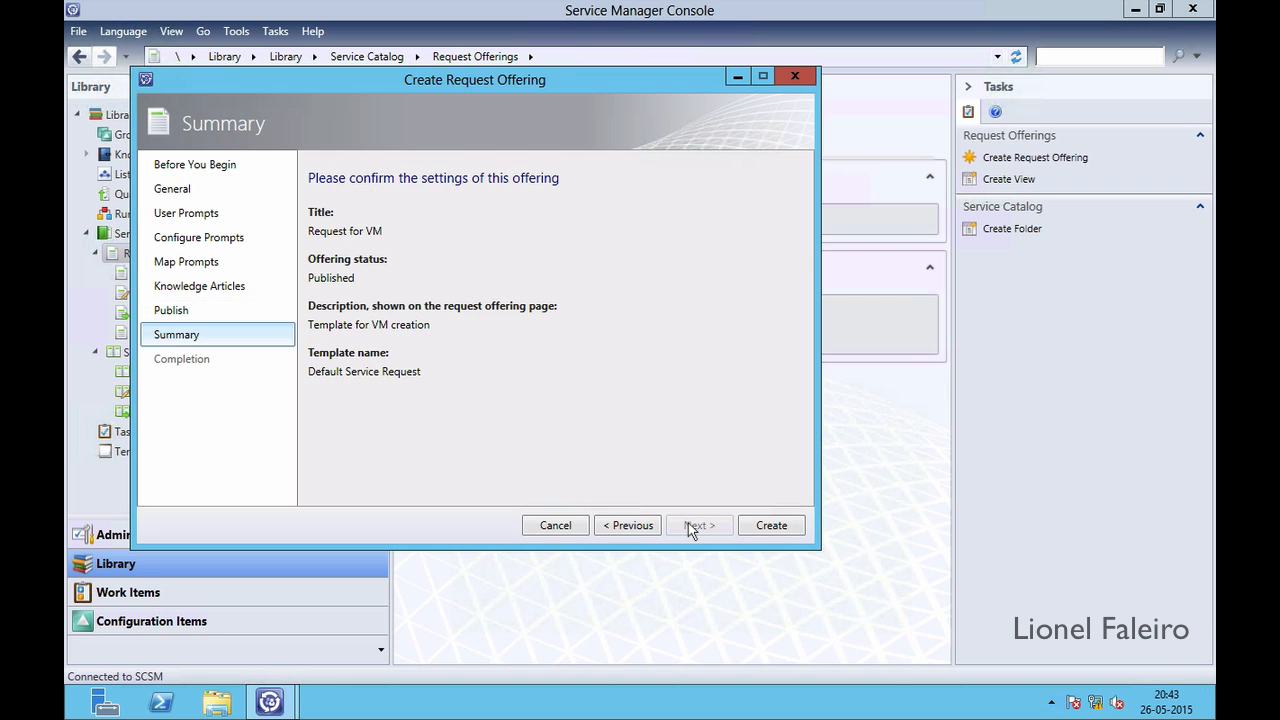
{"action": "left_click", "coordinate": [768, 525]}
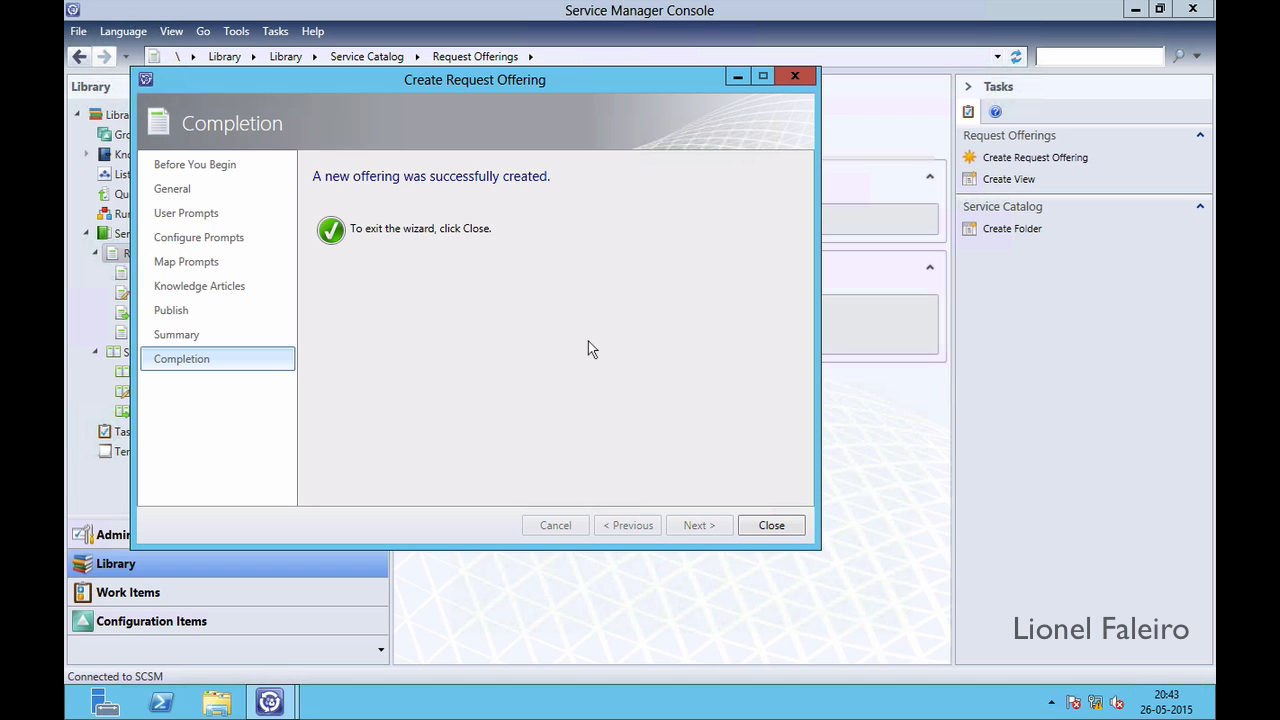
Close the finished offering wizard and create a service request from incident IR8 in All Open Incidents
{"action": "left_click", "coordinate": [772, 523]}
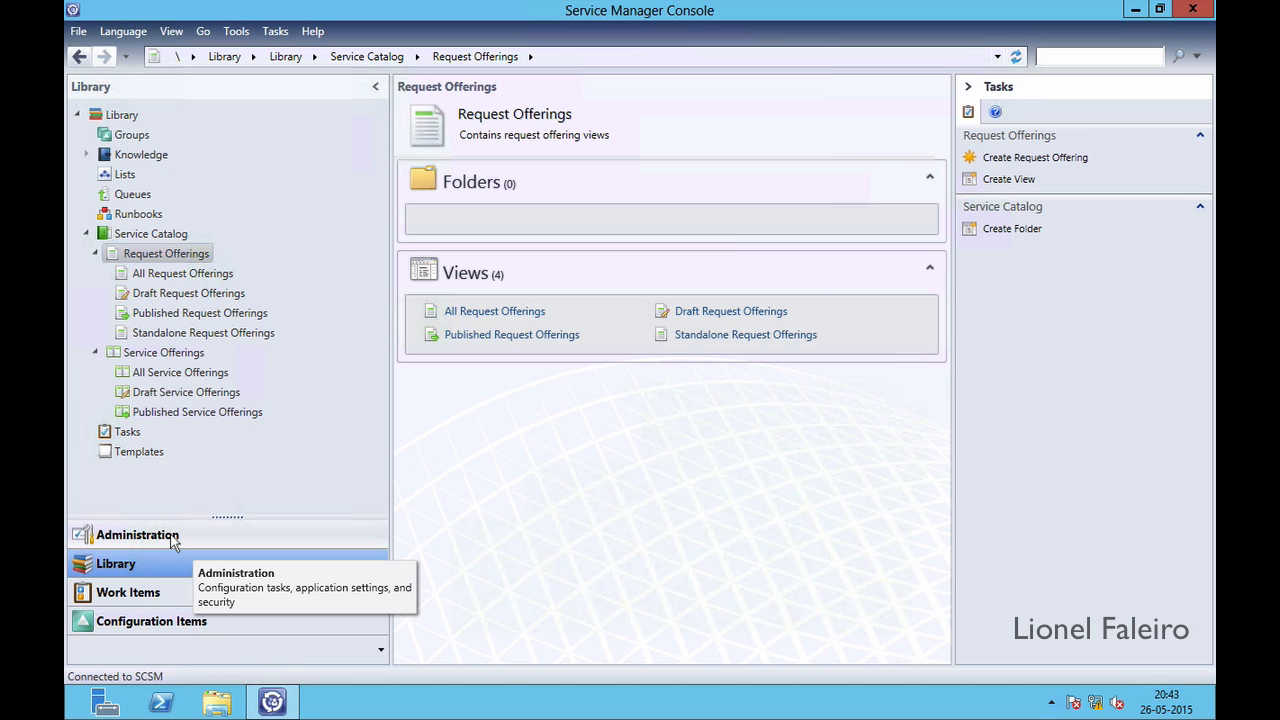
{"action": "left_click", "coordinate": [164, 594]}
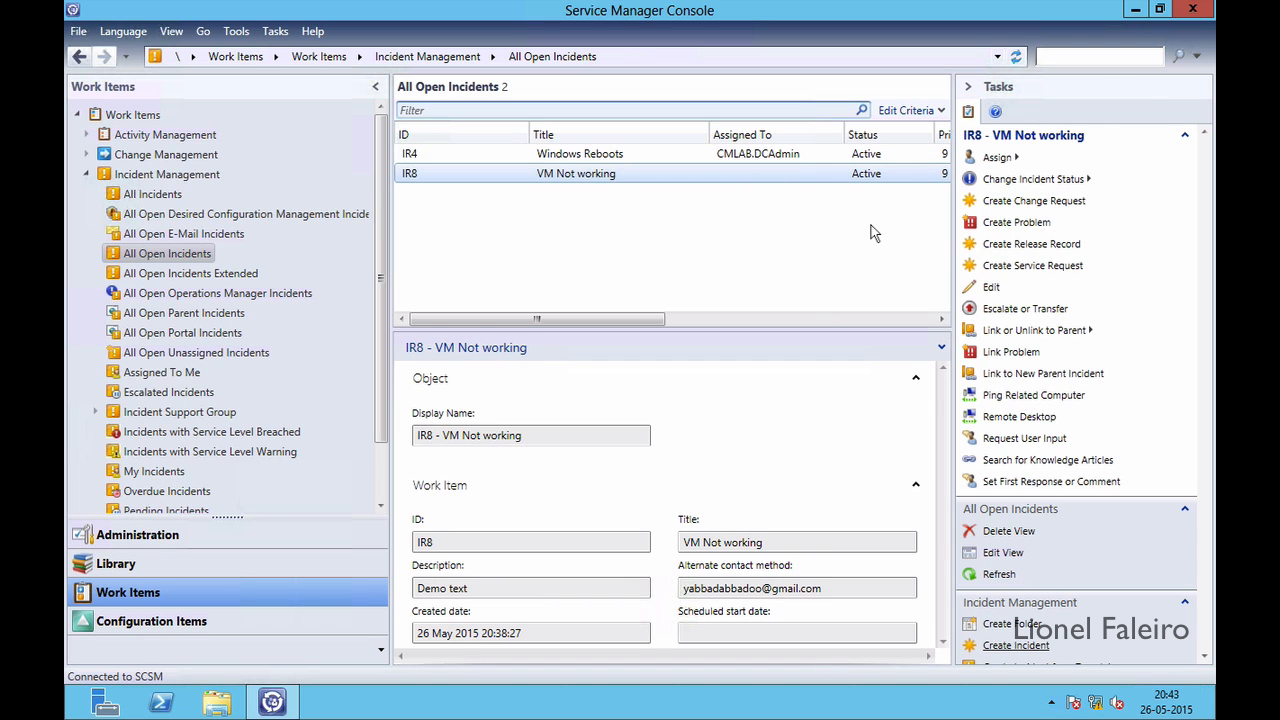
{"action": "left_click", "coordinate": [1011, 273]}
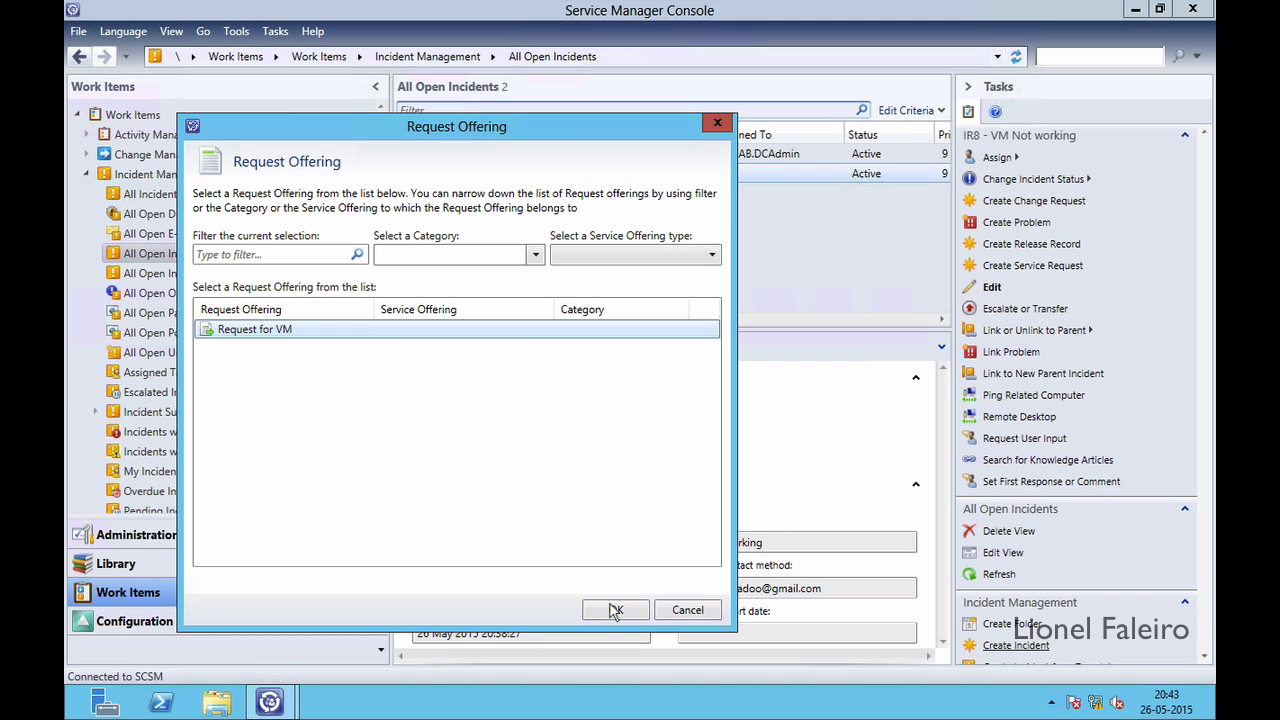
Choose the Request for VM offering to open new service request SR13
{"action": "left_click", "coordinate": [613, 610]}
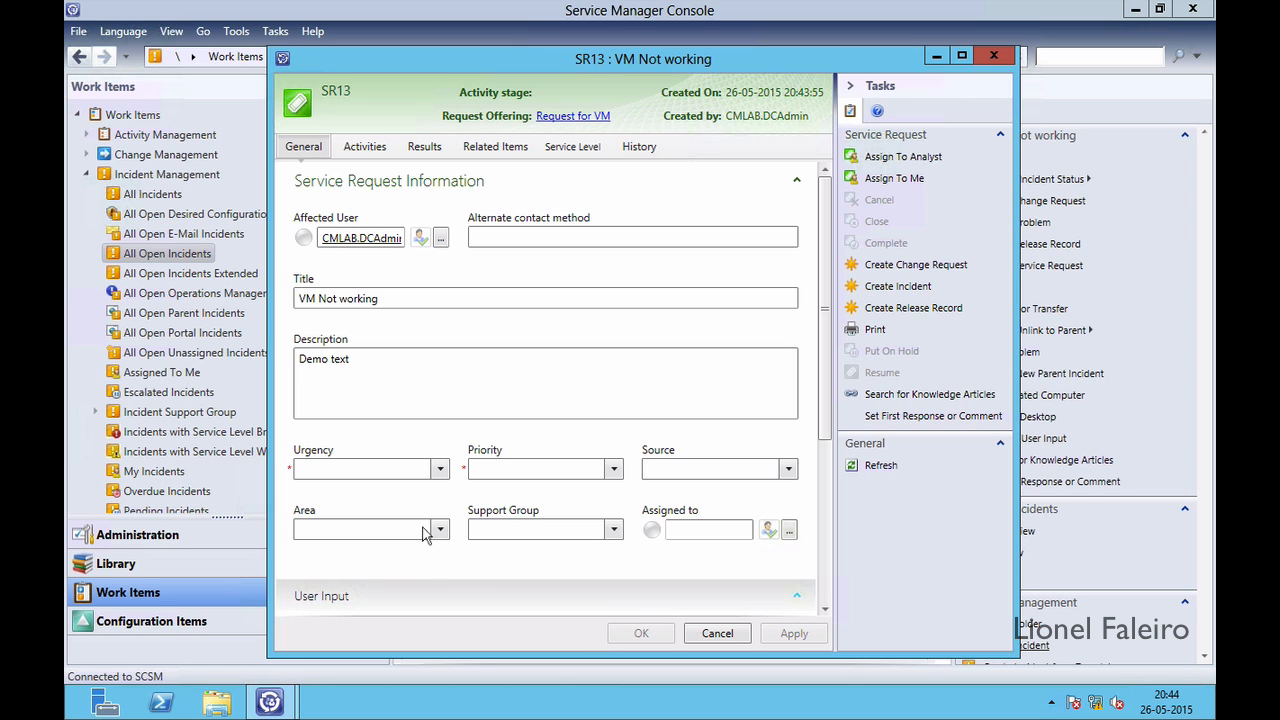
Set SR13's urgency to Immediate and priority to Medium
{"action": "left_click", "coordinate": [439, 469]}
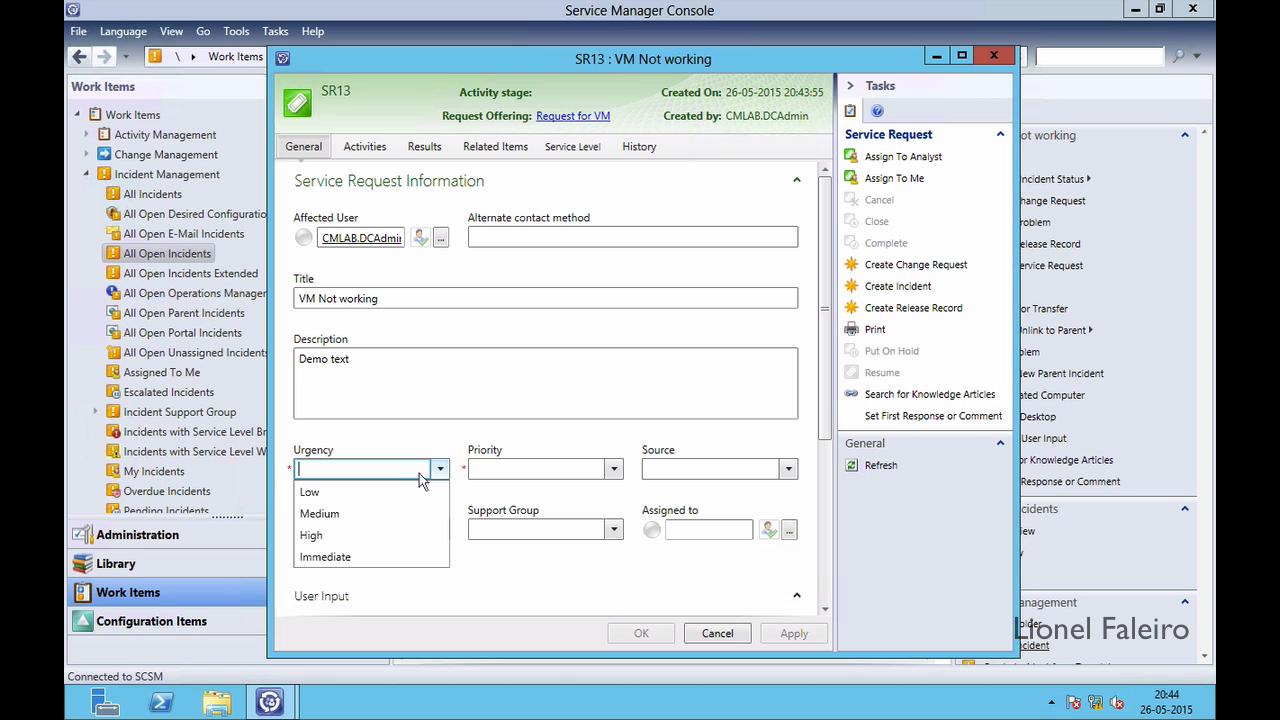
{"action": "left_click", "coordinate": [368, 557]}
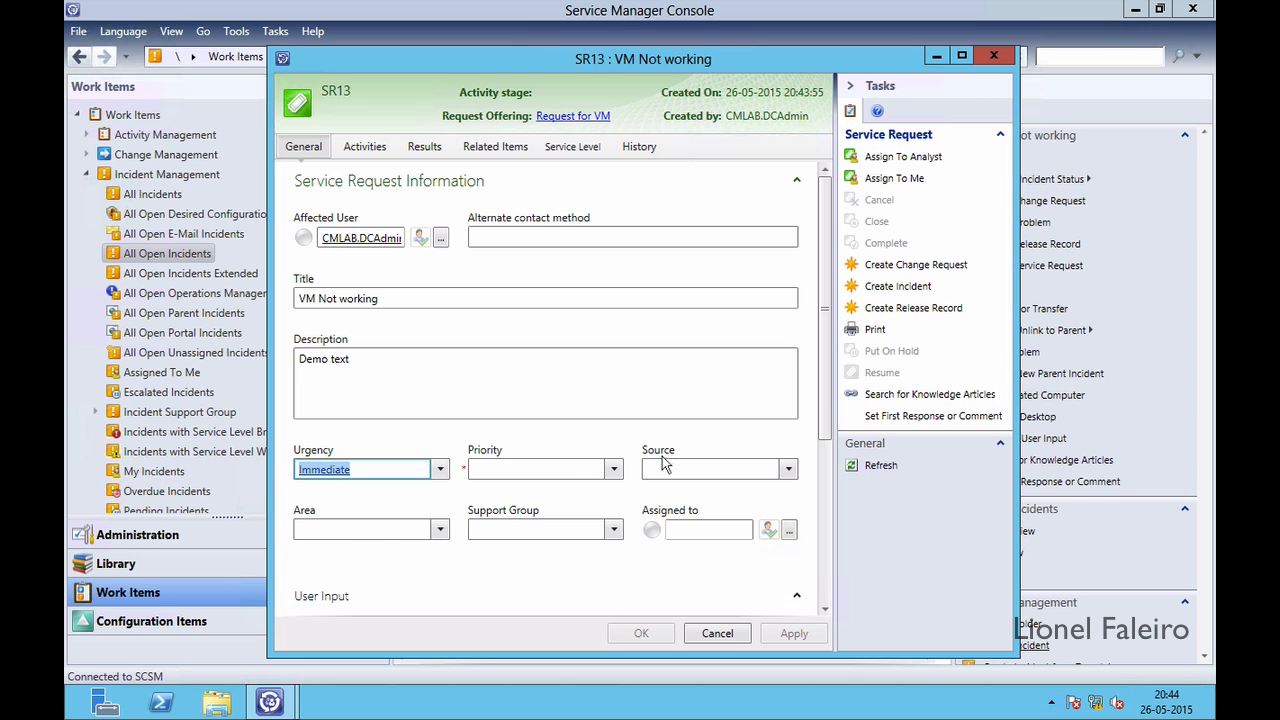
{"action": "left_click", "coordinate": [614, 469]}
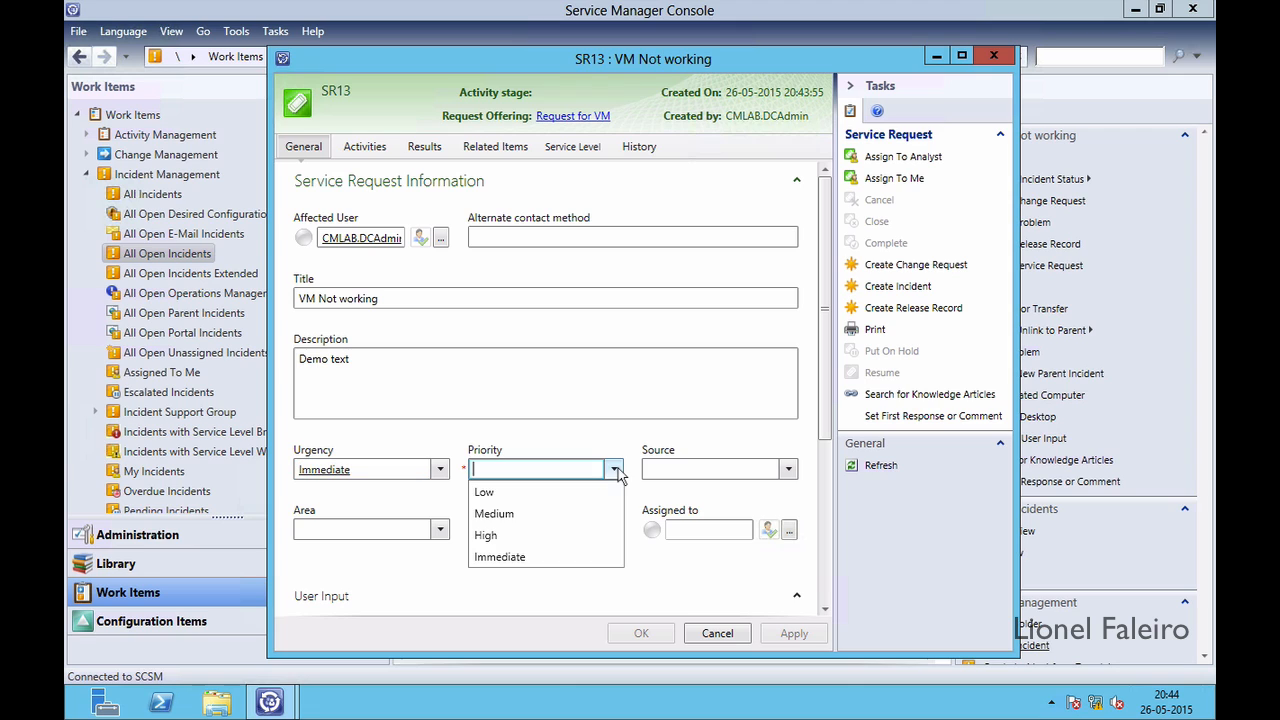
{"action": "left_click", "coordinate": [519, 516]}
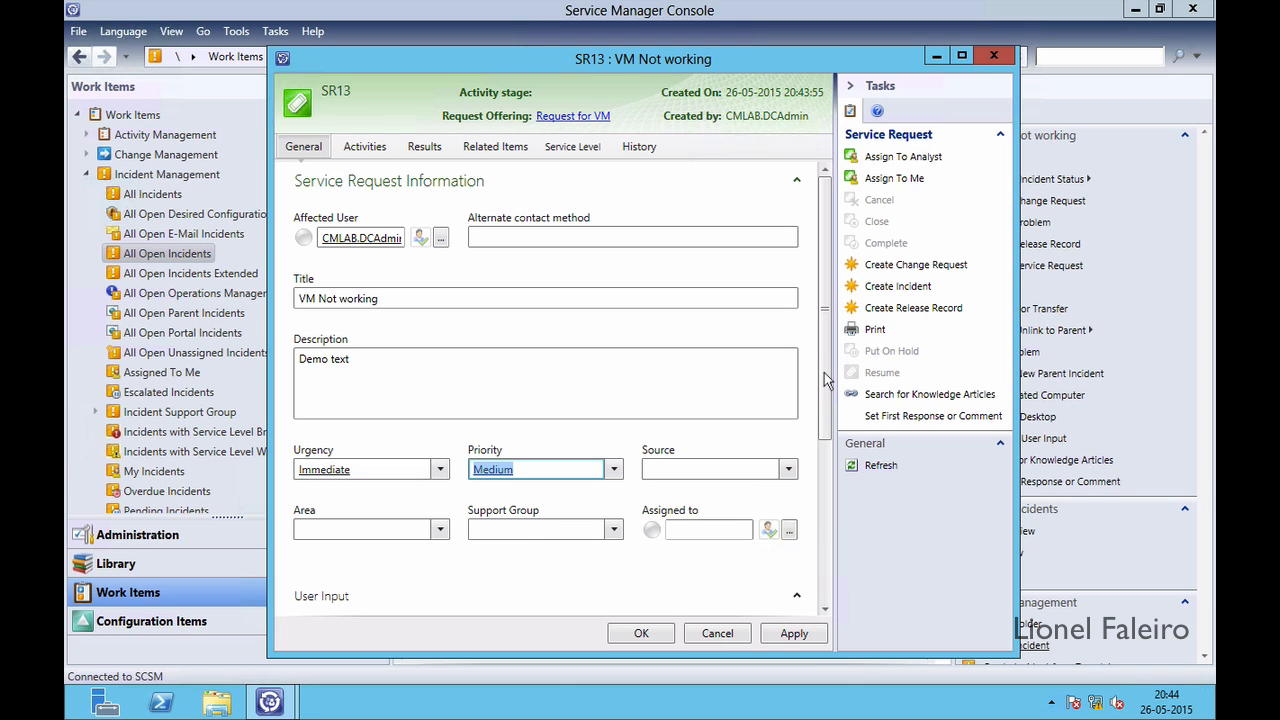
Apply the changes to save SR13 and view its related items
{"action": "left_click_drag", "start_coordinate": [824, 414], "coordinate": [822, 573]}
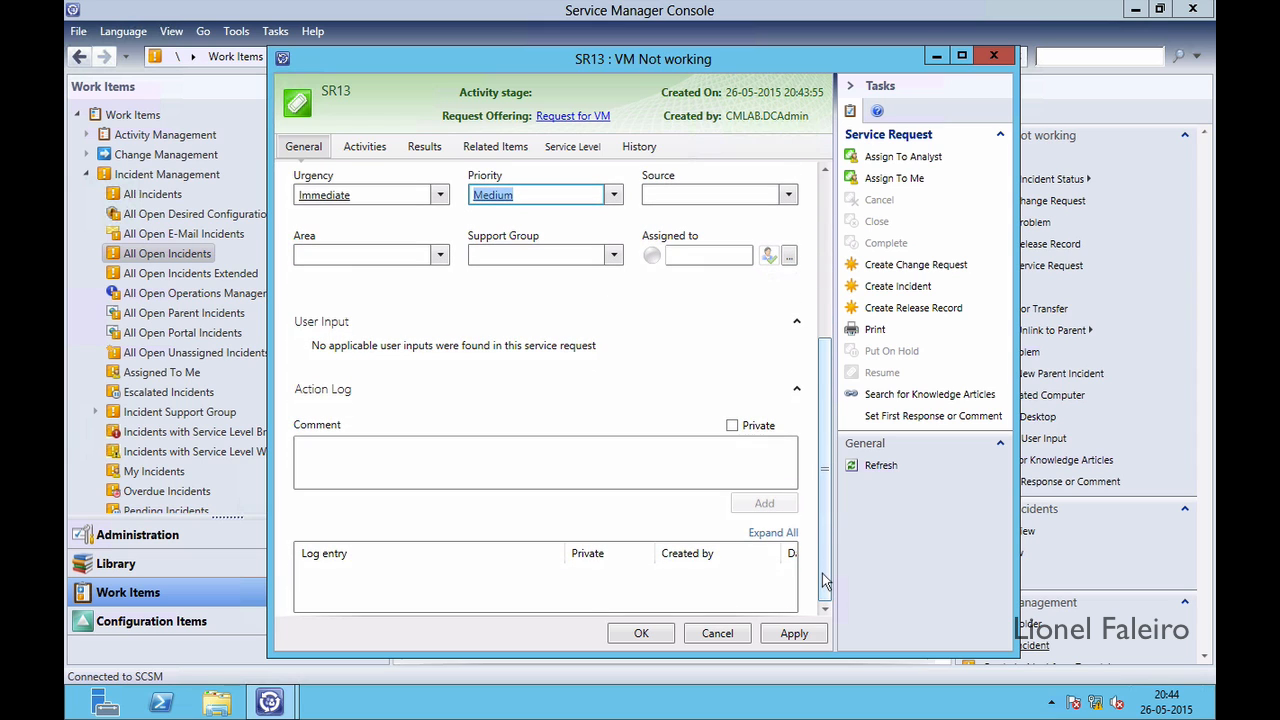
{"action": "left_click", "coordinate": [795, 636]}
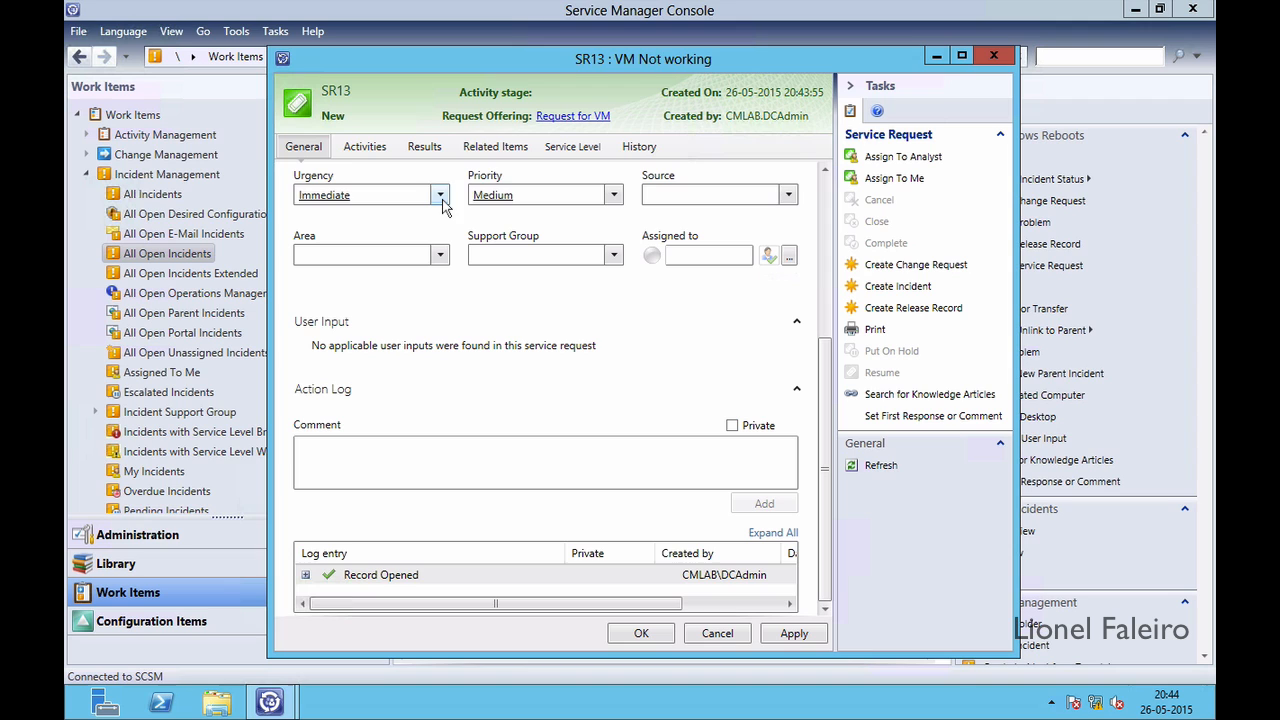
{"action": "left_click", "coordinate": [492, 149]}
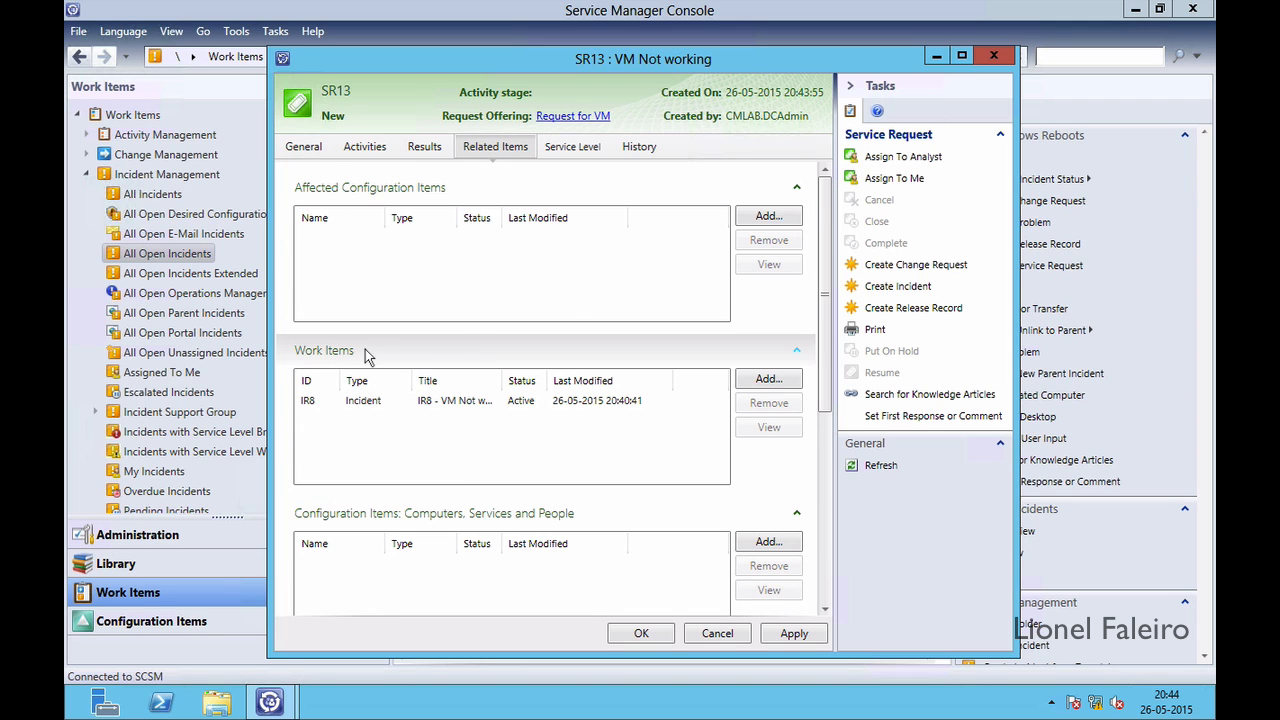
Select linked incident IR8 under SR13's related work items, then close the SR13 form
{"action": "left_click", "coordinate": [318, 404]}
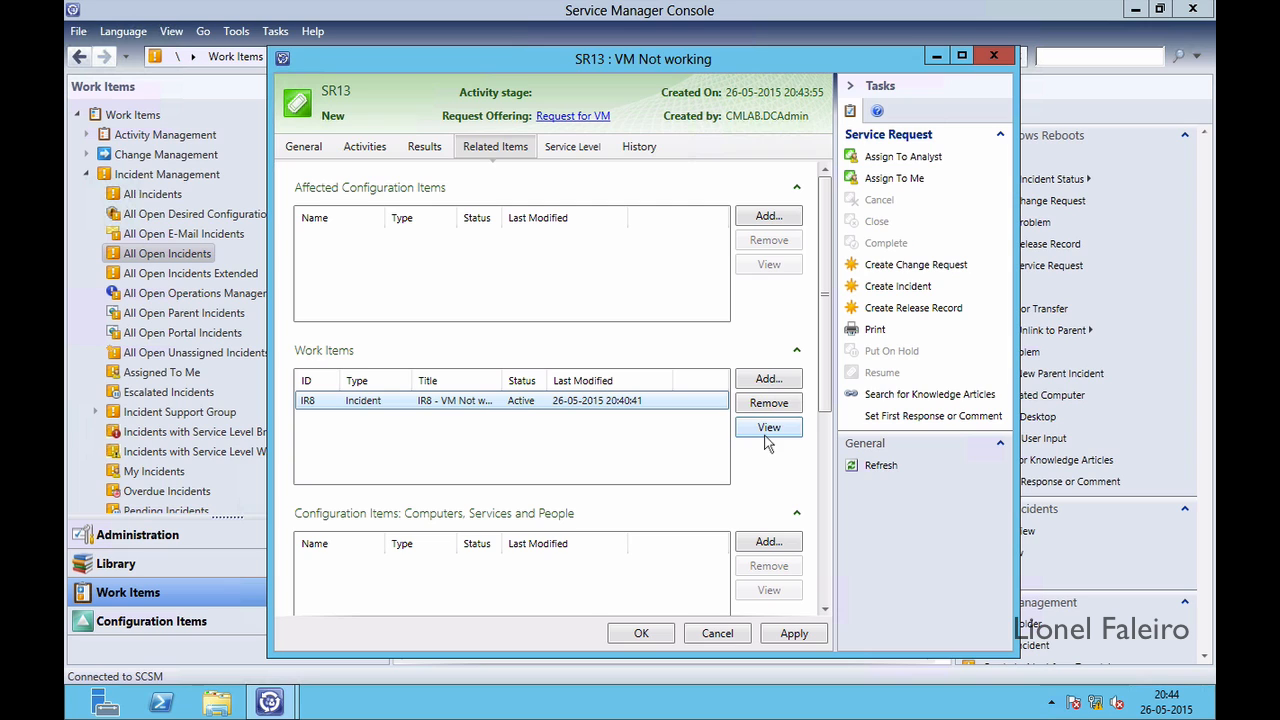
{"action": "left_click", "coordinate": [993, 56]}
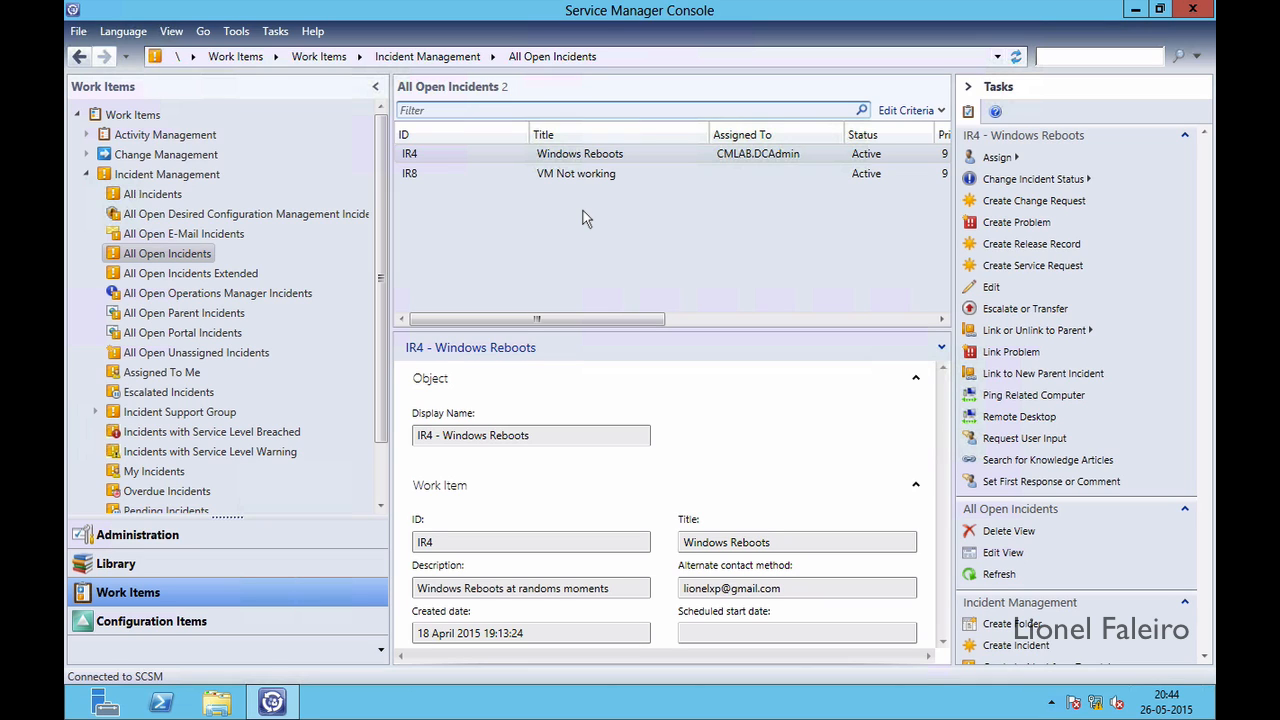
Select incident IR8 and choose Resolve from Change Incident Status
{"action": "left_click", "coordinate": [1003, 182]}
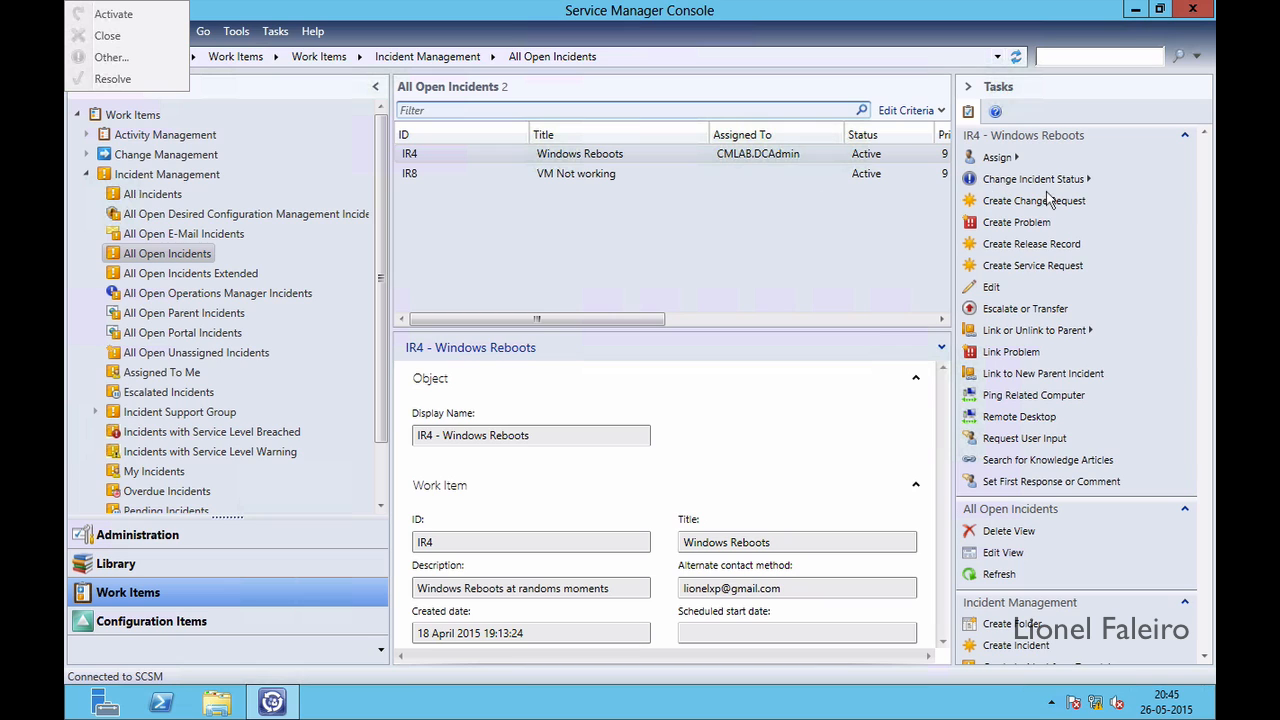
{"action": "left_click", "coordinate": [615, 168]}
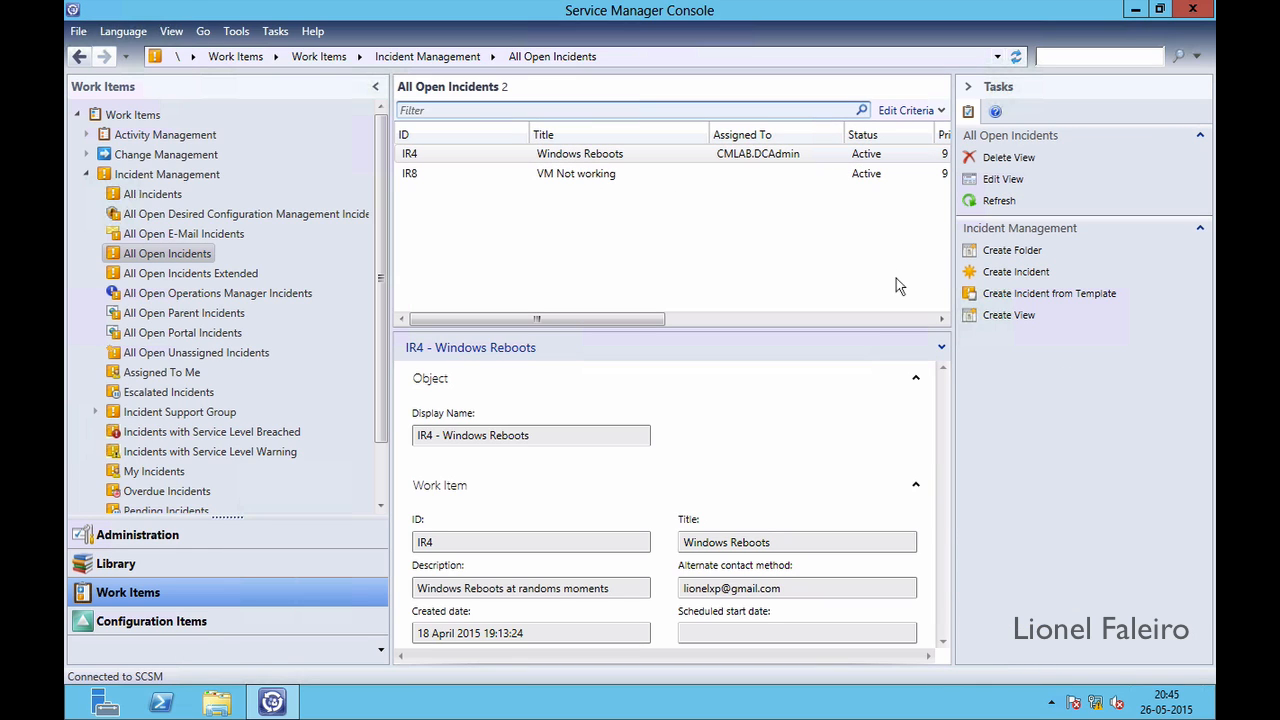
{"action": "left_click", "coordinate": [886, 178]}
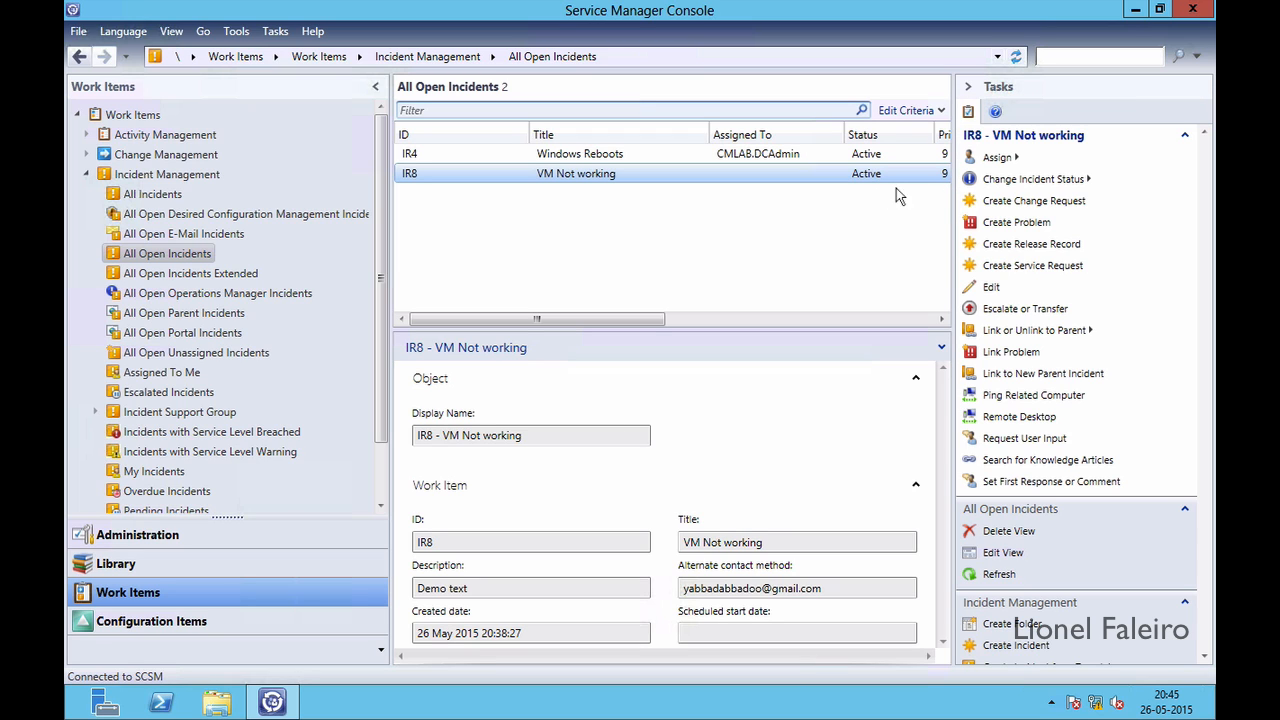
{"action": "left_click", "coordinate": [998, 182]}
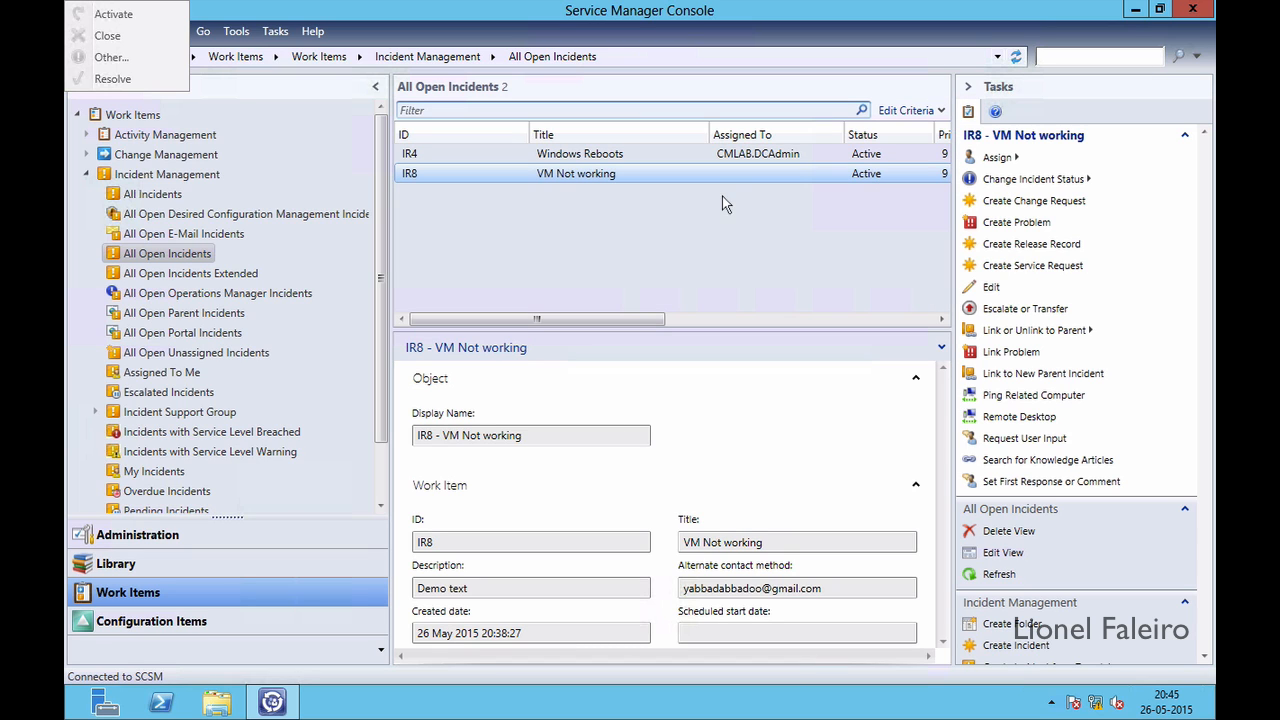
{"action": "left_click", "coordinate": [457, 172]}
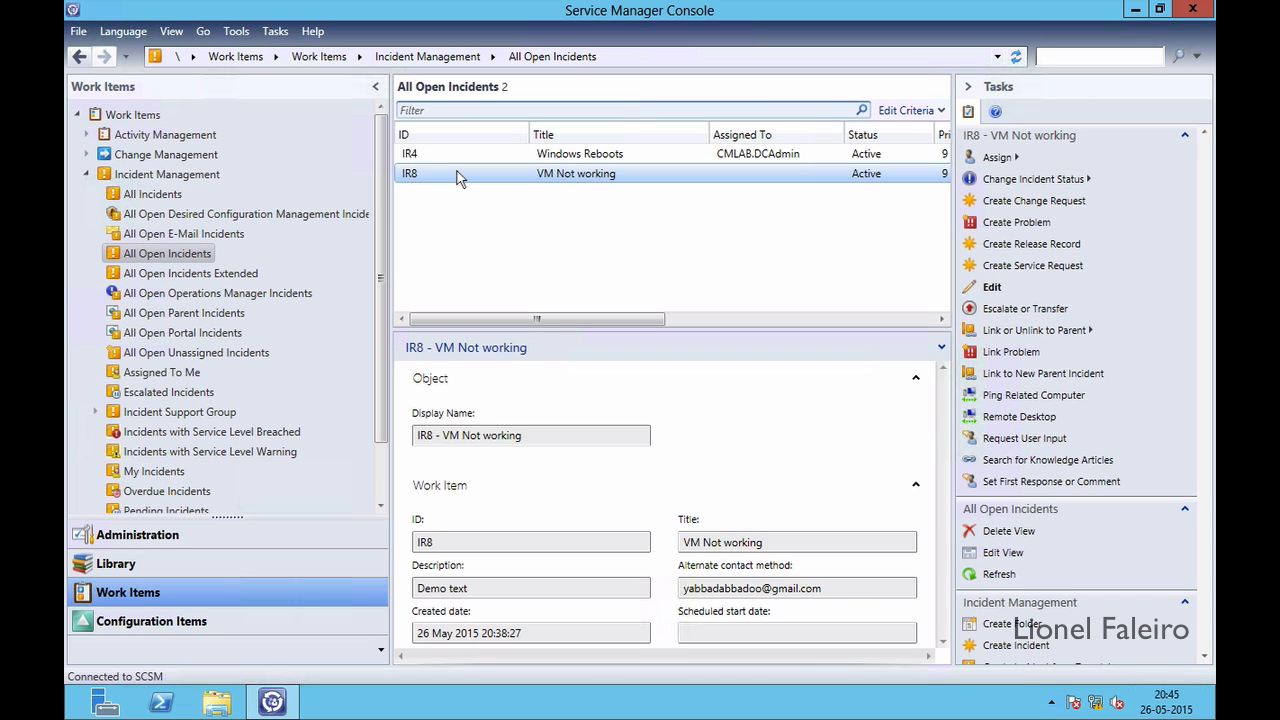
{"action": "left_click", "coordinate": [1024, 181]}
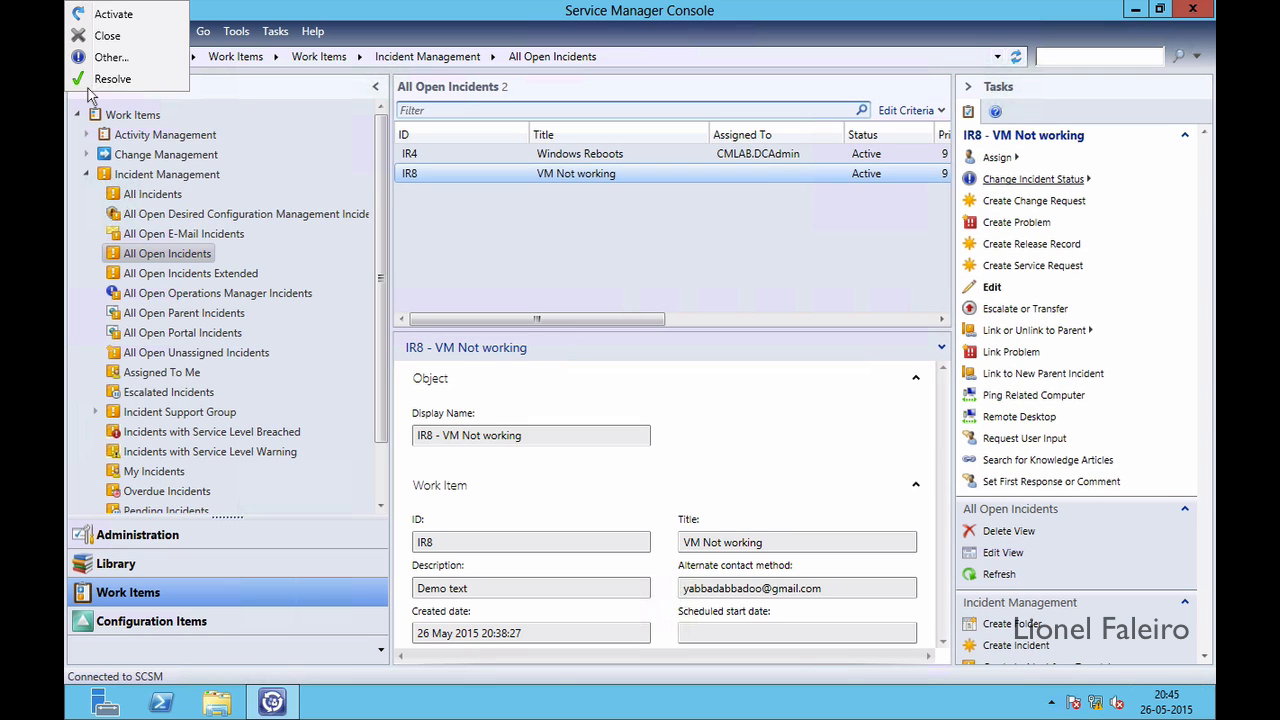
{"action": "left_click", "coordinate": [100, 80]}
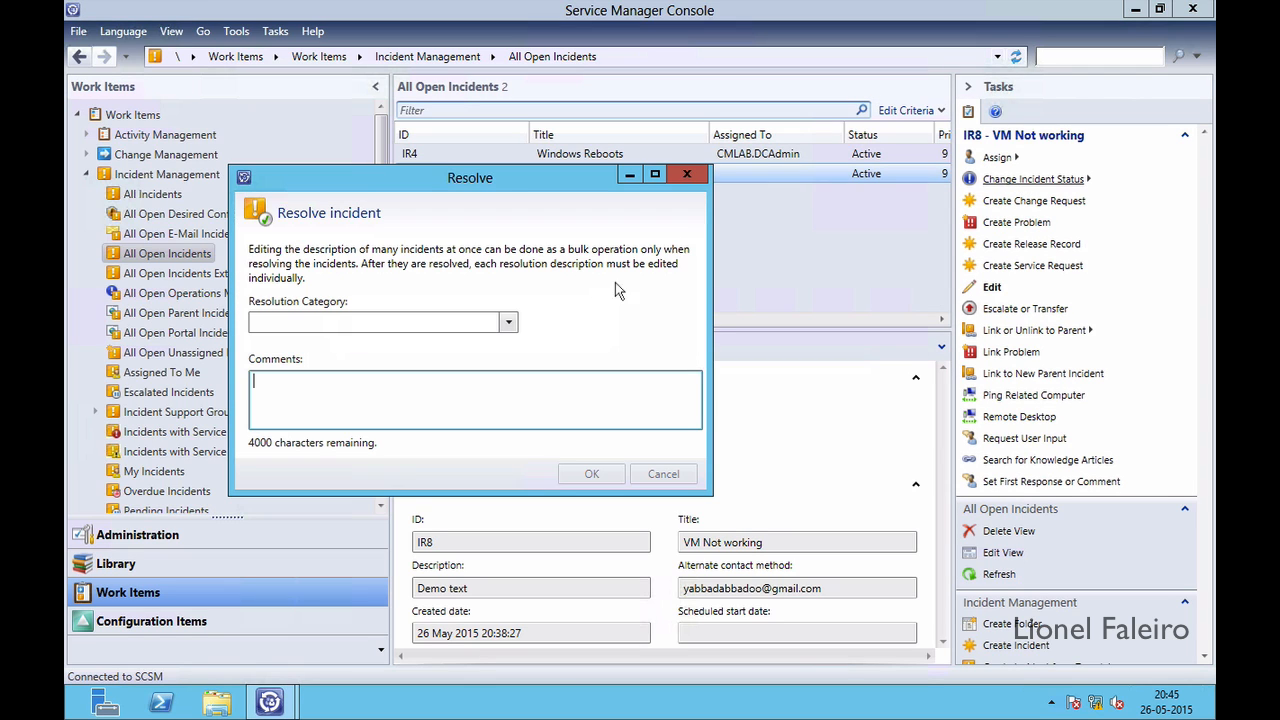
Enter the resolution comment ABC for IR8 and confirm the resolution
{"action": "left_click", "coordinate": [509, 322]}
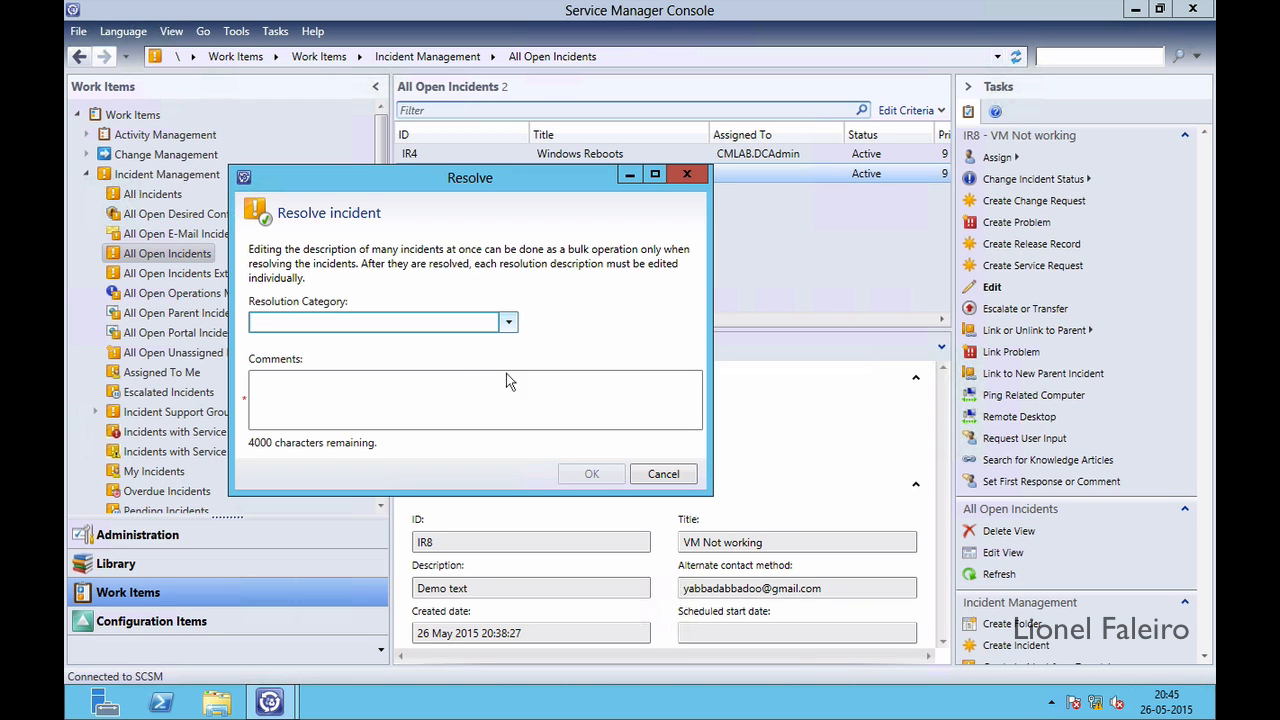
{"action": "left_click", "coordinate": [450, 399]}
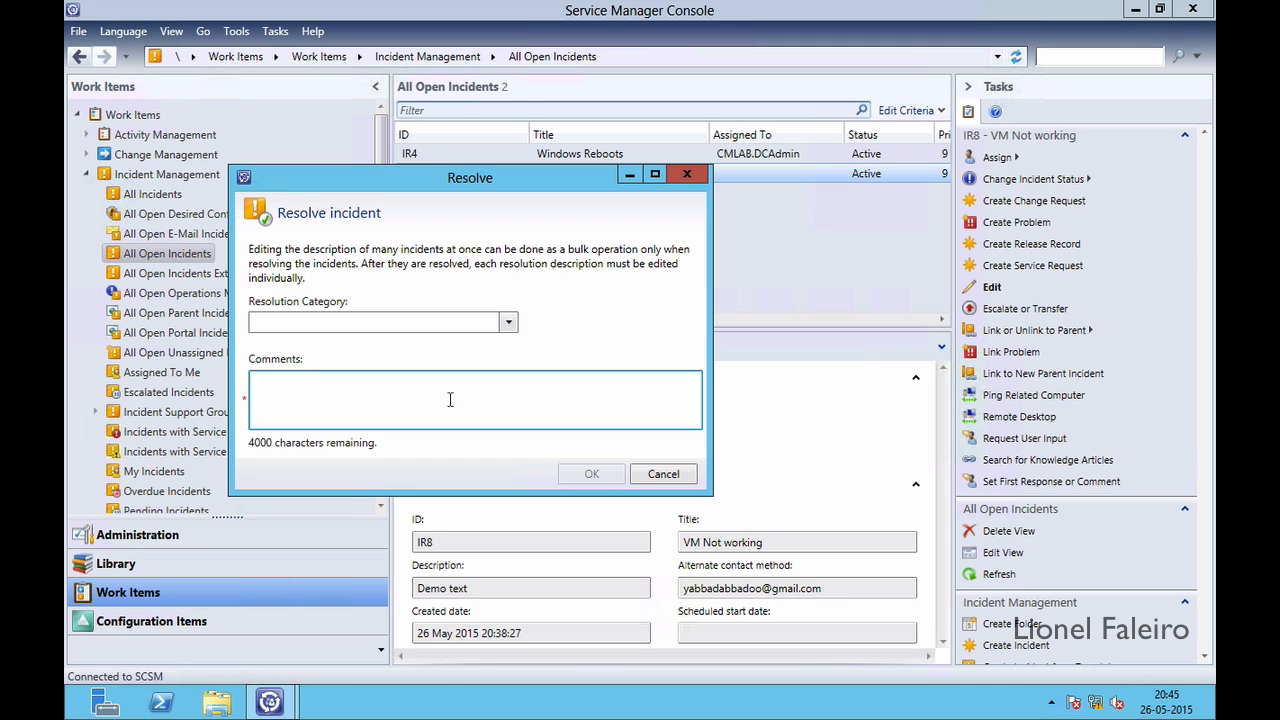
{"action": "type", "text": "ABC"}
{"action": "left_click", "coordinate": [509, 326]}
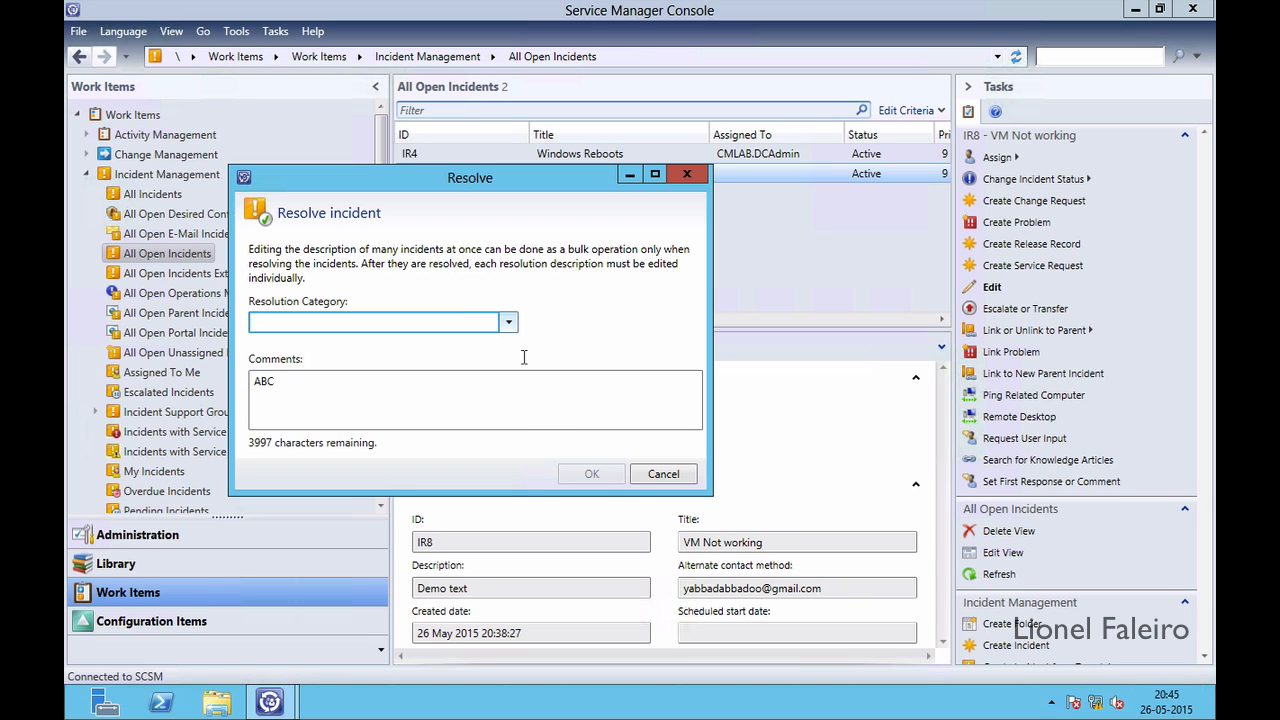
{"action": "left_click", "coordinate": [524, 409]}
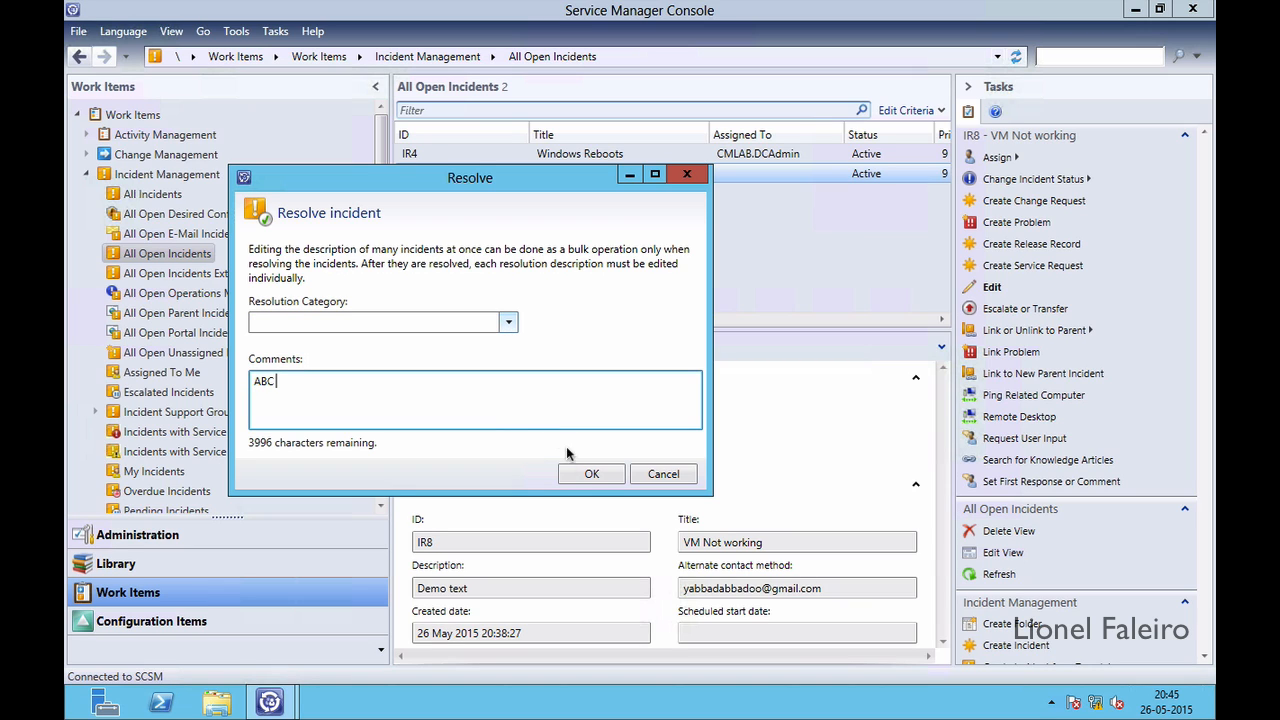
{"action": "left_click", "coordinate": [590, 476]}
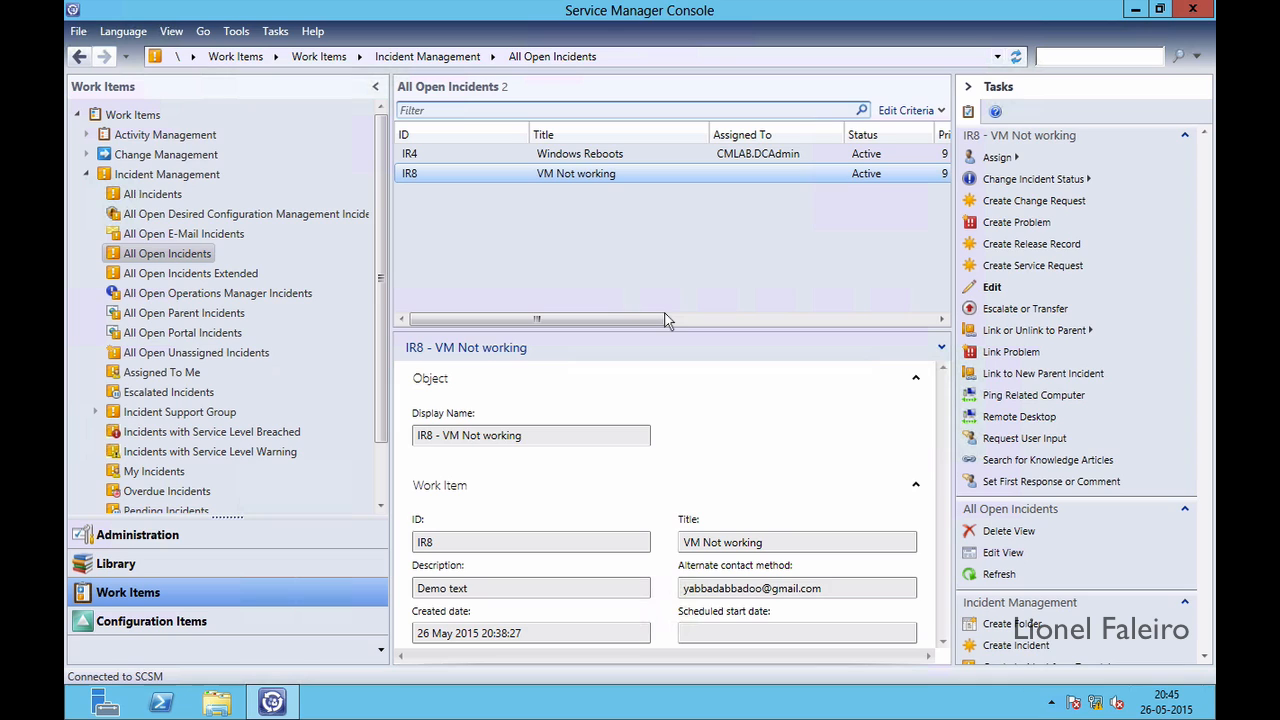
Refresh All Open Incidents so only IR4 remains, then select Resolved IR8 in All Incidents
{"action": "right_click", "coordinate": [740, 228]}
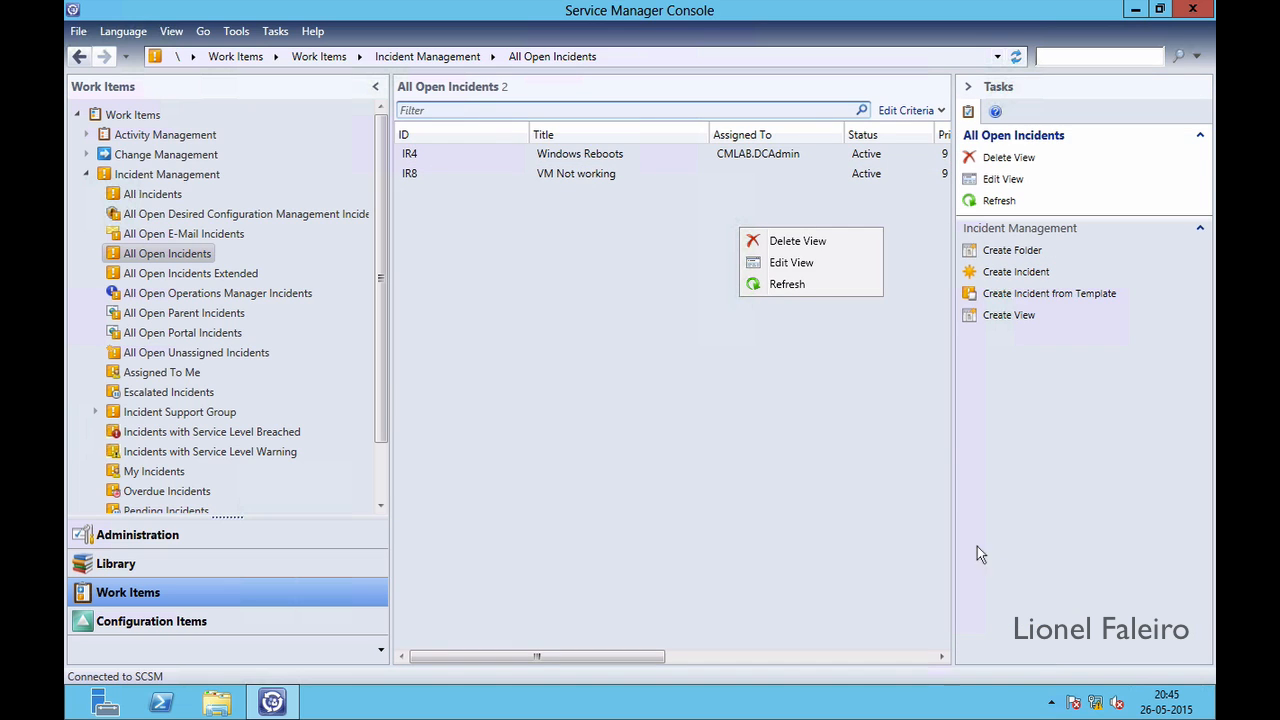
{"action": "left_click", "coordinate": [788, 285]}
{"action": "left_click", "coordinate": [608, 160]}
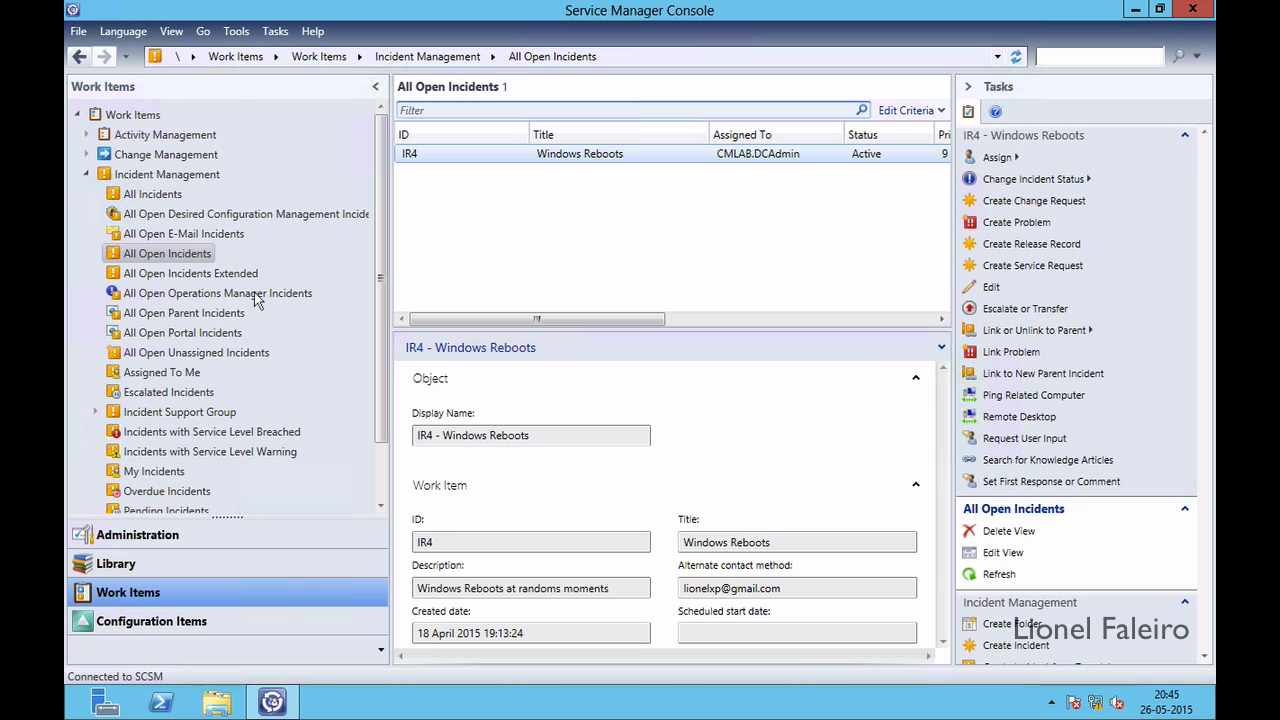
{"action": "left_click", "coordinate": [140, 194]}
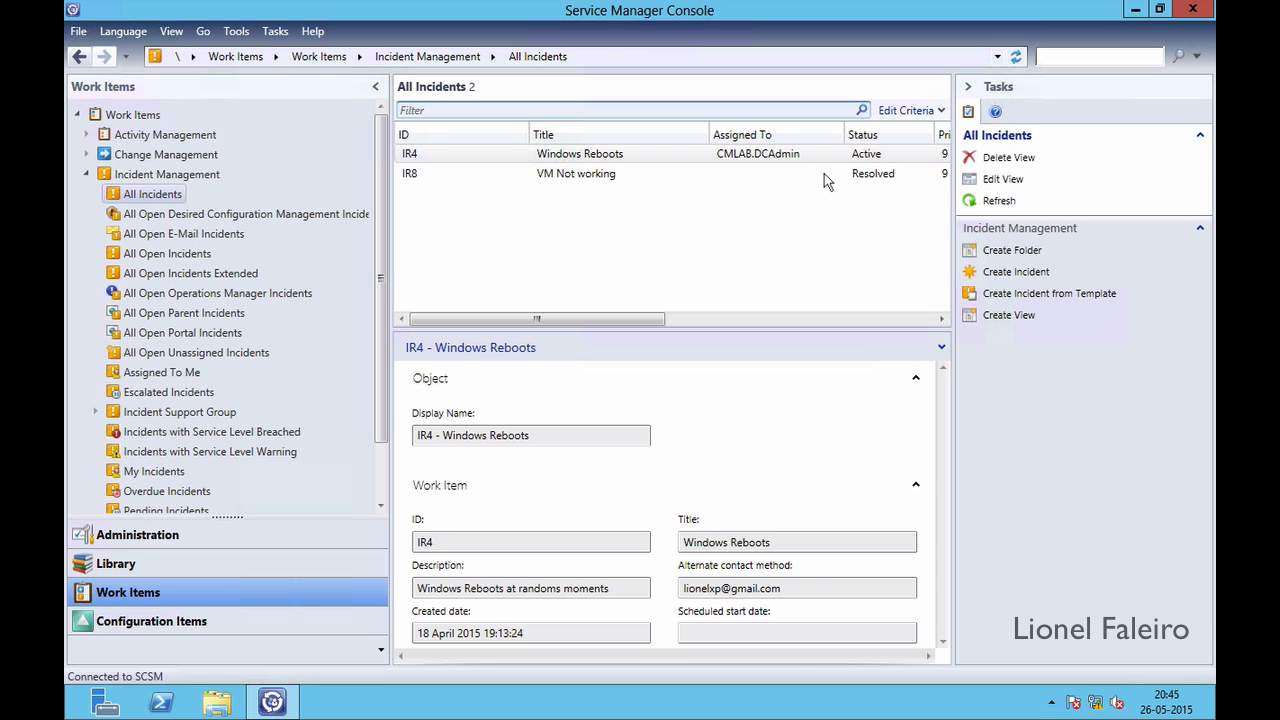
{"action": "left_click", "coordinate": [824, 173]}
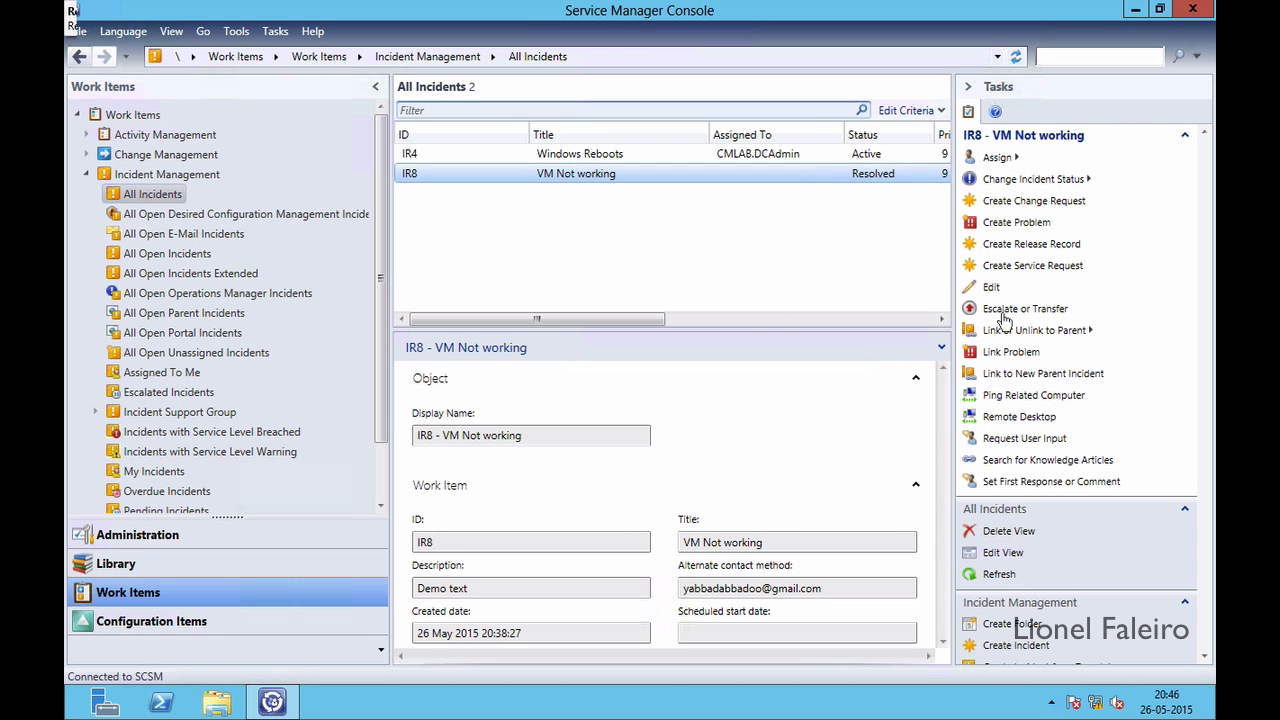
Close IR8 with the comment 'Closing incident' and refresh the incident list
{"action": "left_click", "coordinate": [1007, 180]}
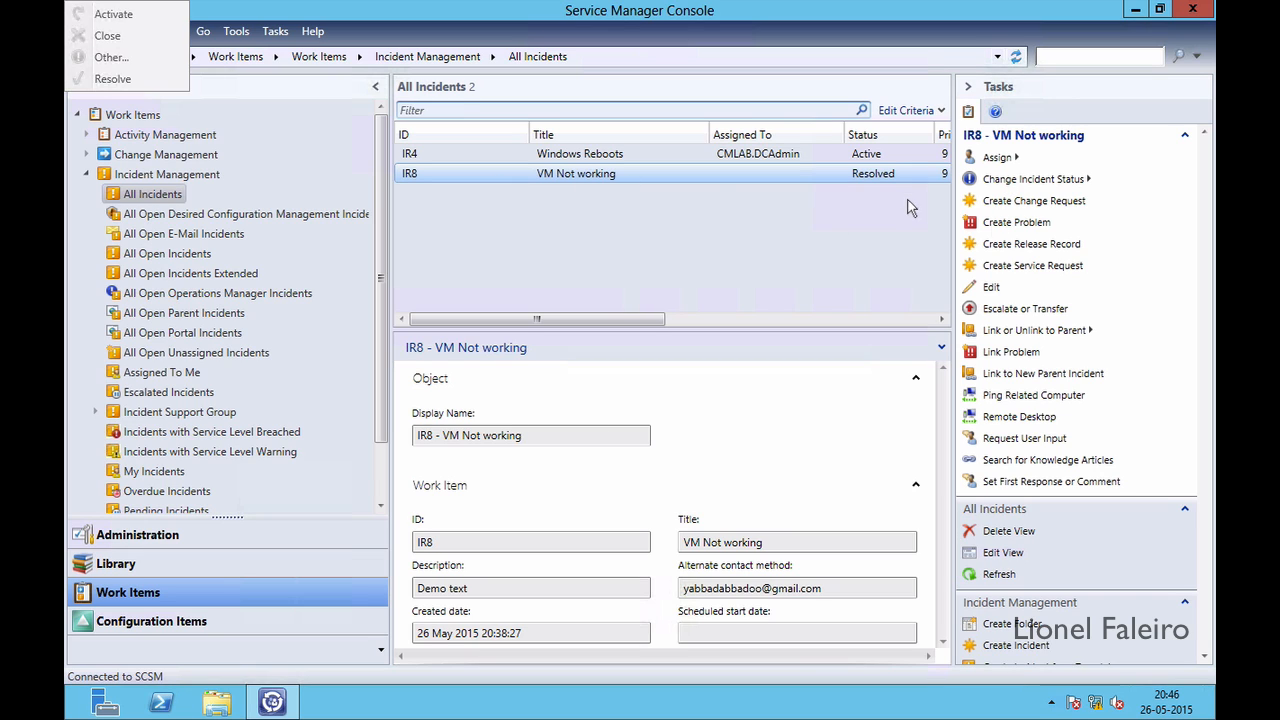
{"action": "left_click", "coordinate": [997, 183]}
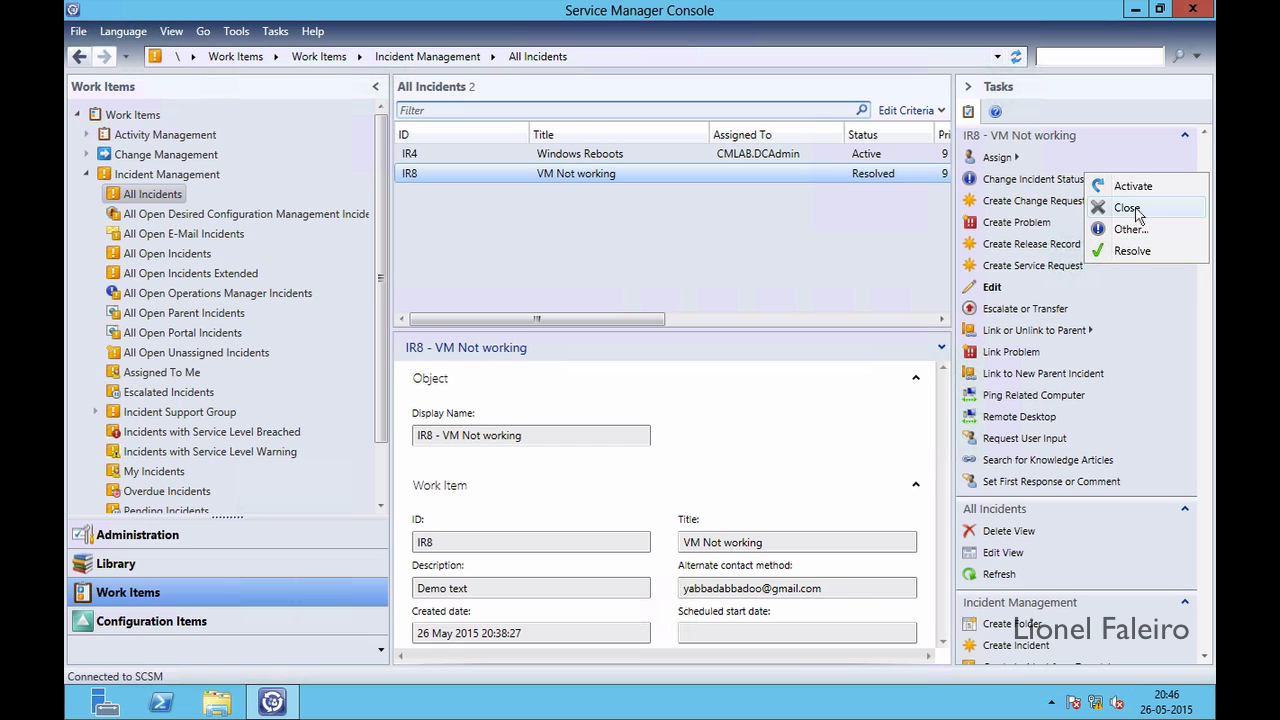
{"action": "left_click", "coordinate": [1127, 208]}
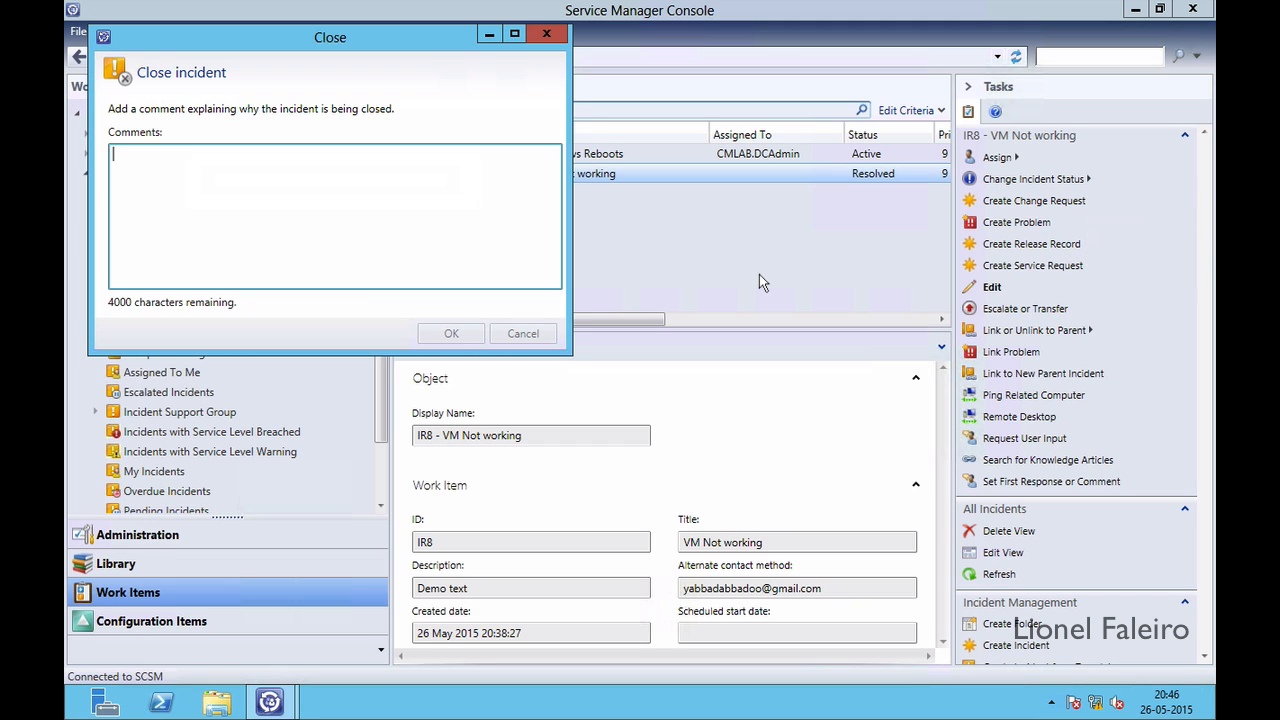
{"action": "type", "text": "Closing incident"}
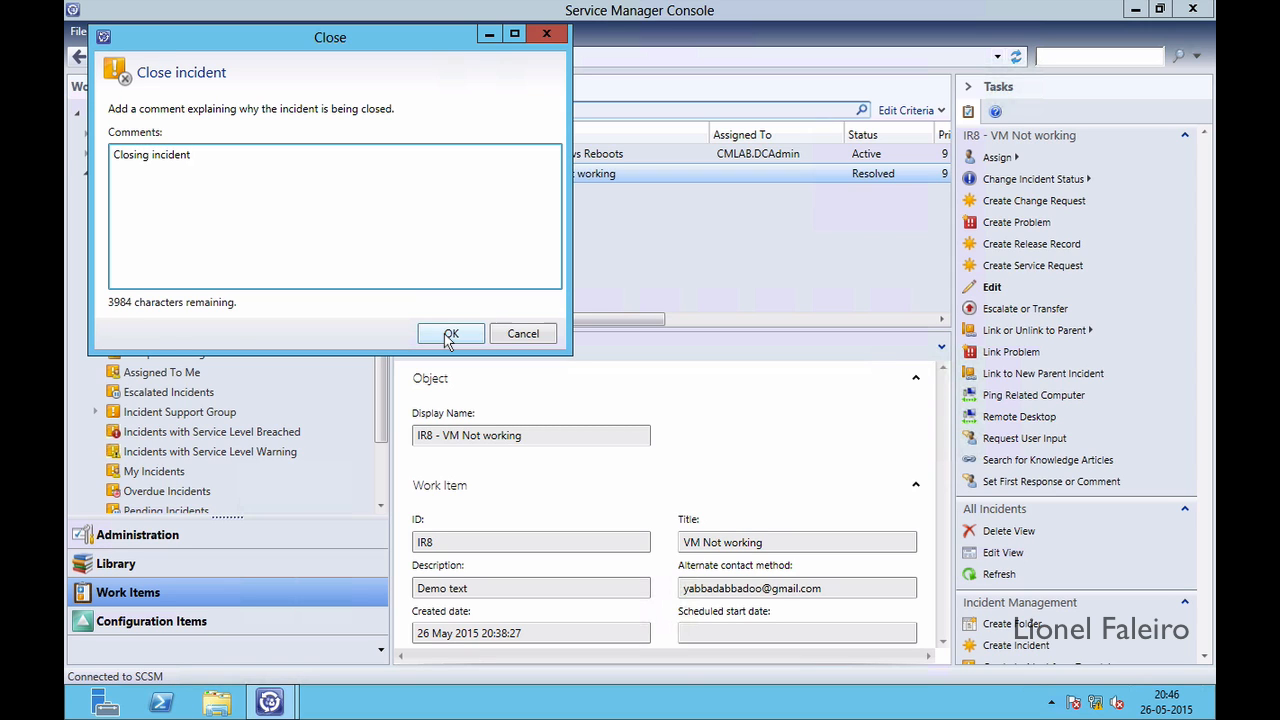
{"action": "left_click", "coordinate": [449, 336]}
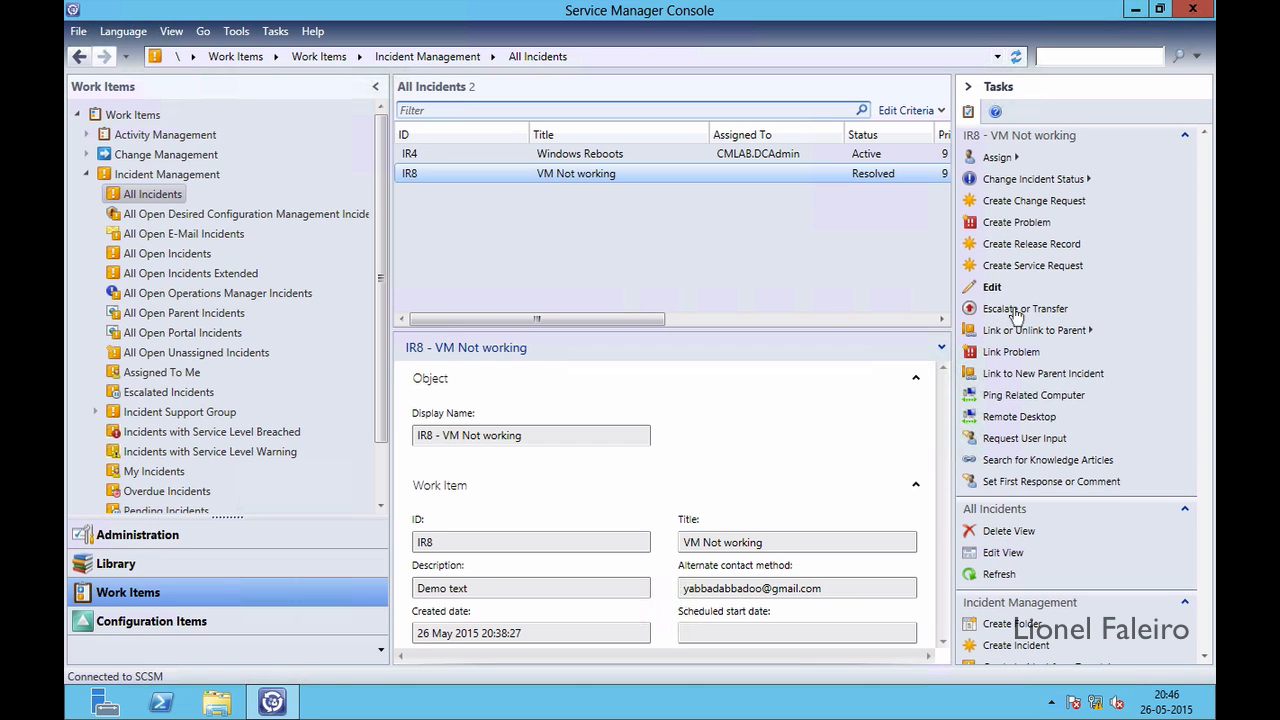
{"action": "left_click", "coordinate": [998, 574]}
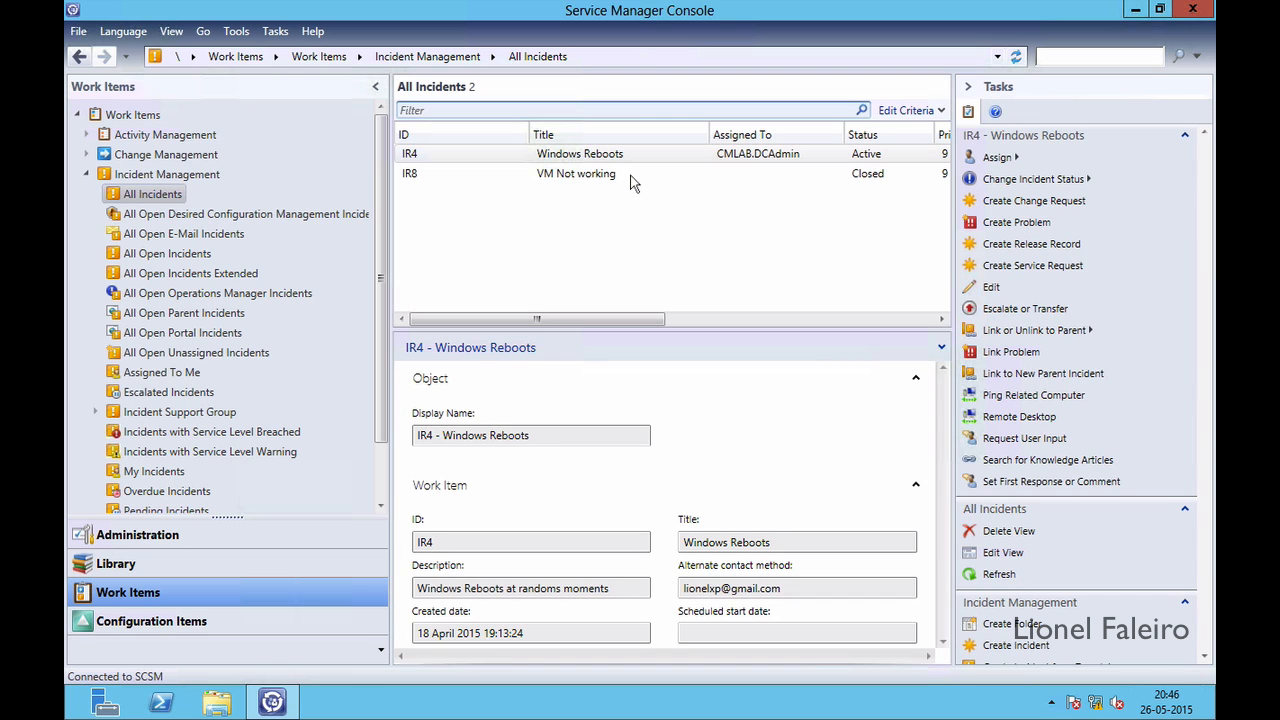
Select IR8, collapse its Work Item section, and review its Closed status, resolution ABC, and dates
{"action": "left_click", "coordinate": [595, 176]}
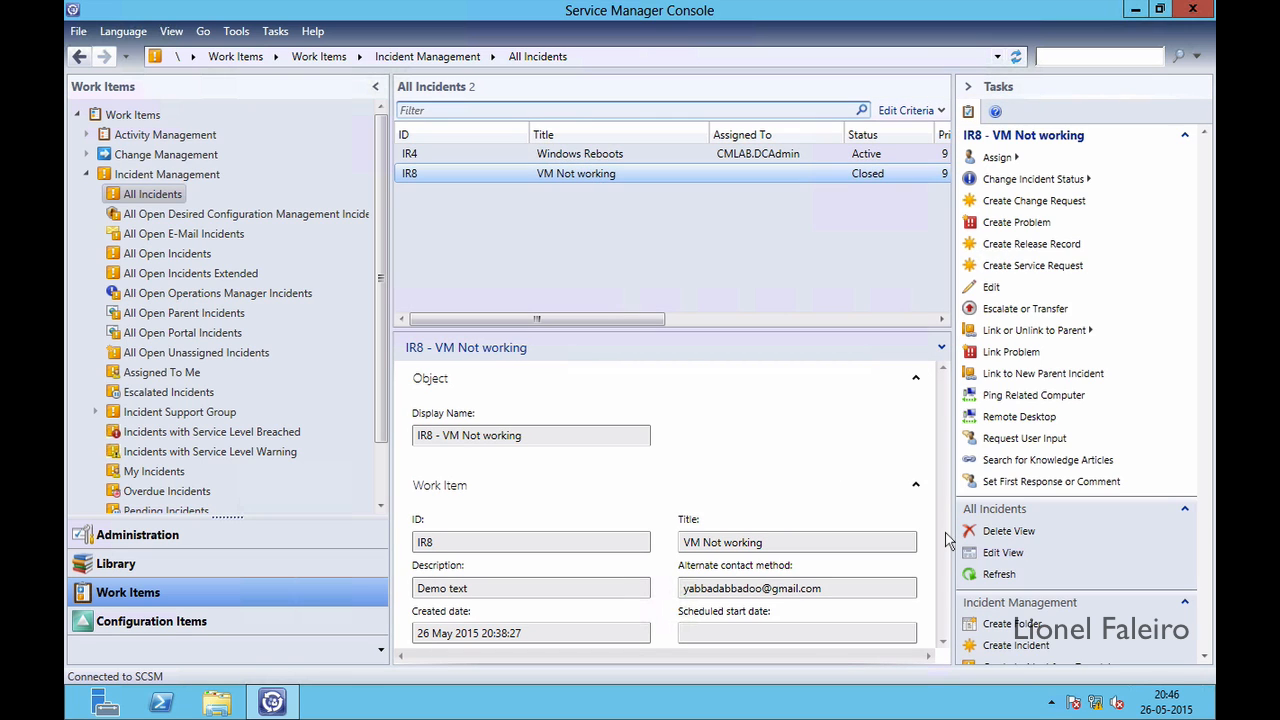
{"action": "left_click", "coordinate": [915, 487]}
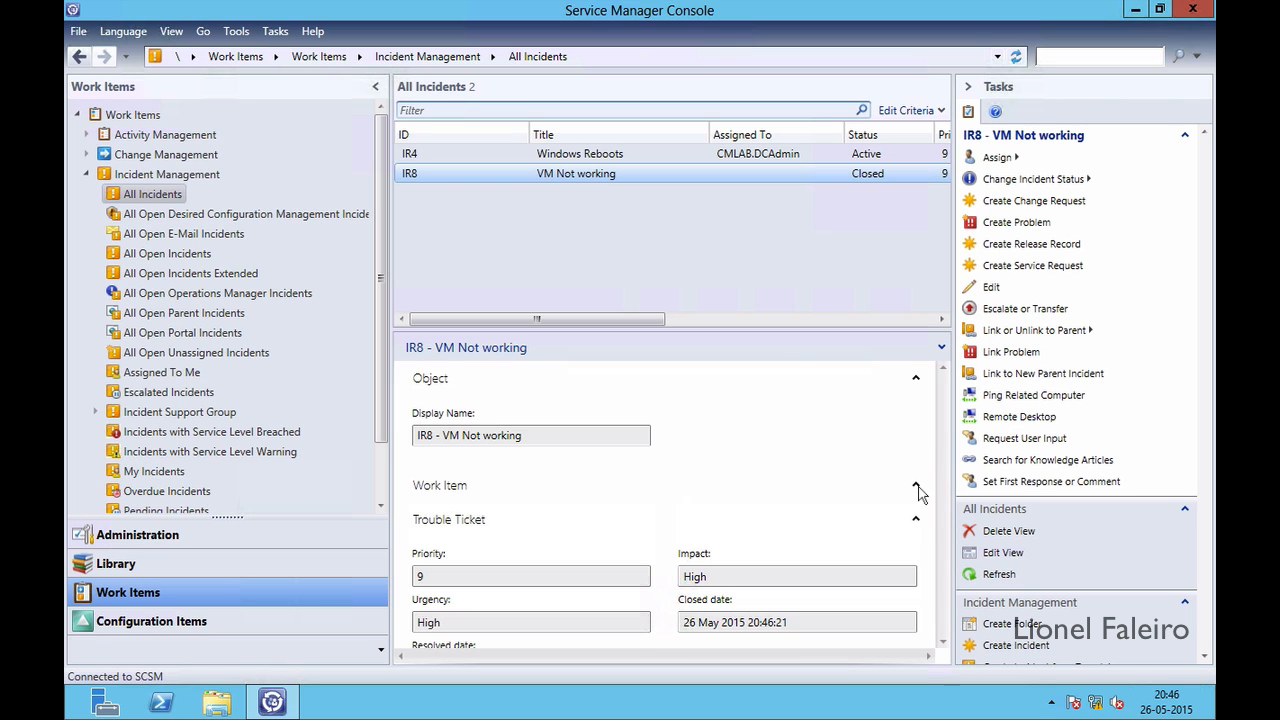
{"action": "scroll", "coordinate": [849, 534], "scroll_direction": "down", "scroll_amount": 3}
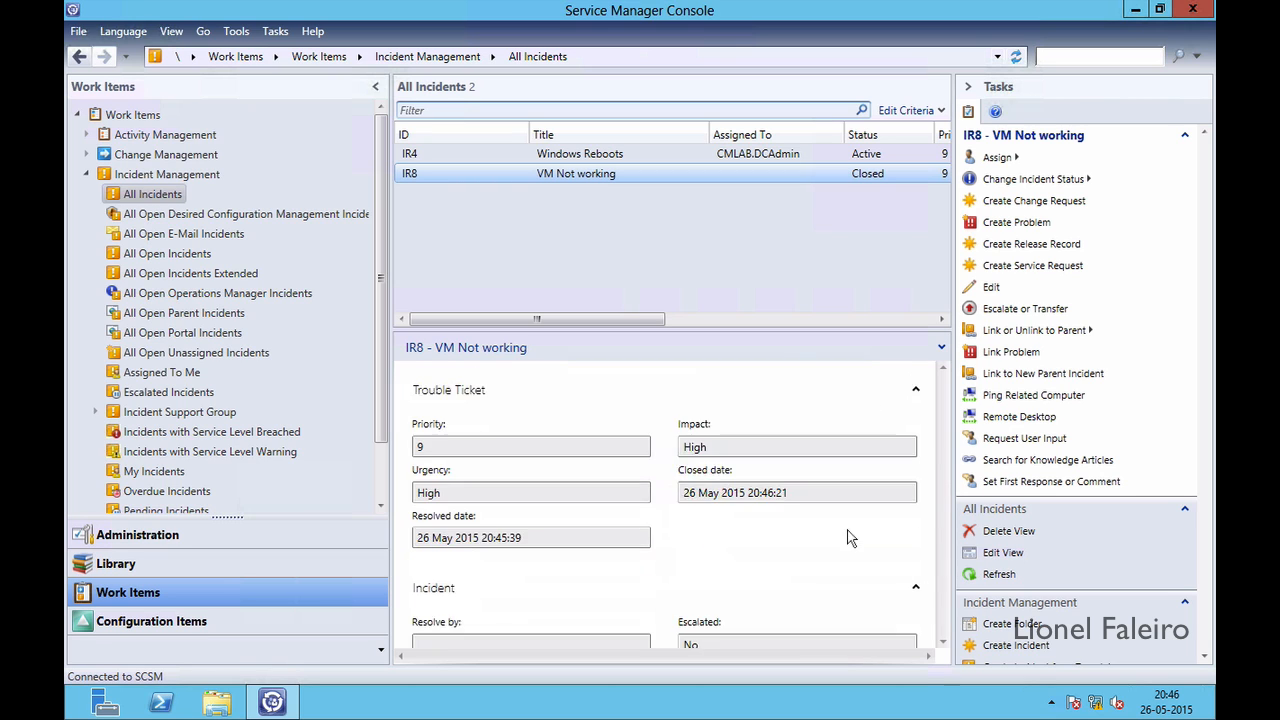
{"action": "scroll", "coordinate": [844, 534], "scroll_direction": "down", "scroll_amount": 3}
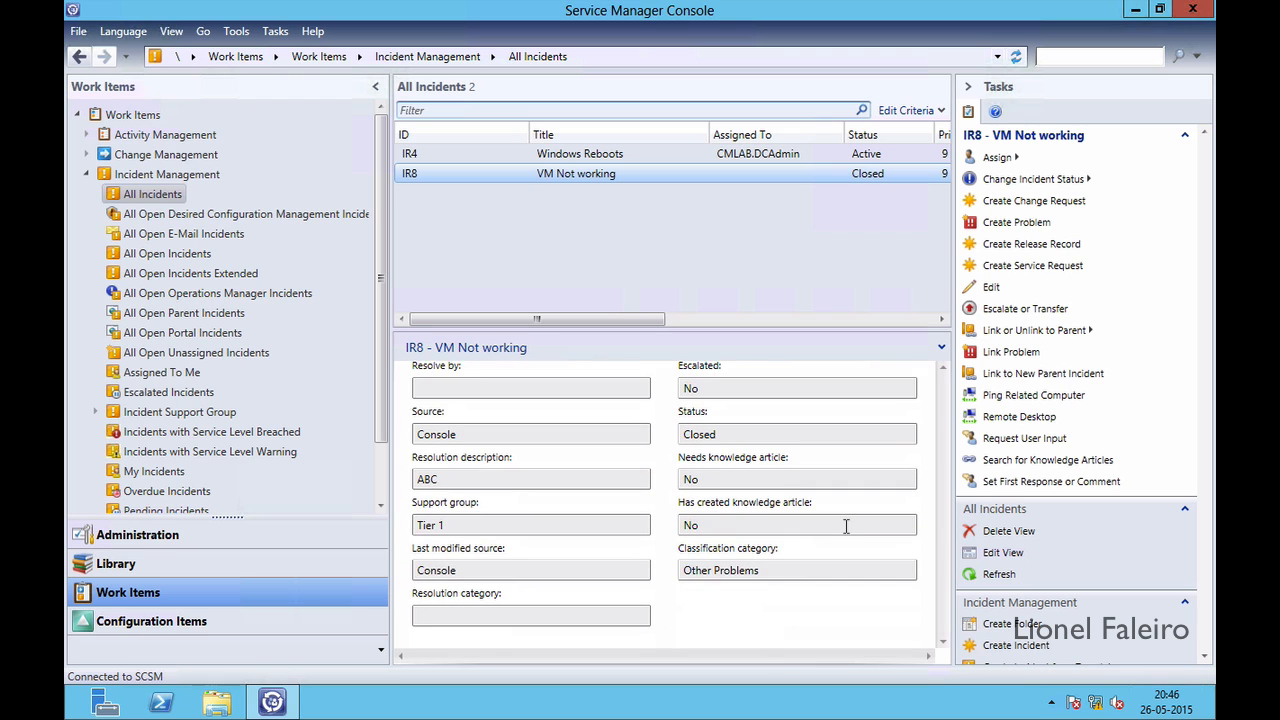
{"action": "scroll", "coordinate": [846, 530], "scroll_direction": "up", "scroll_amount": 6}
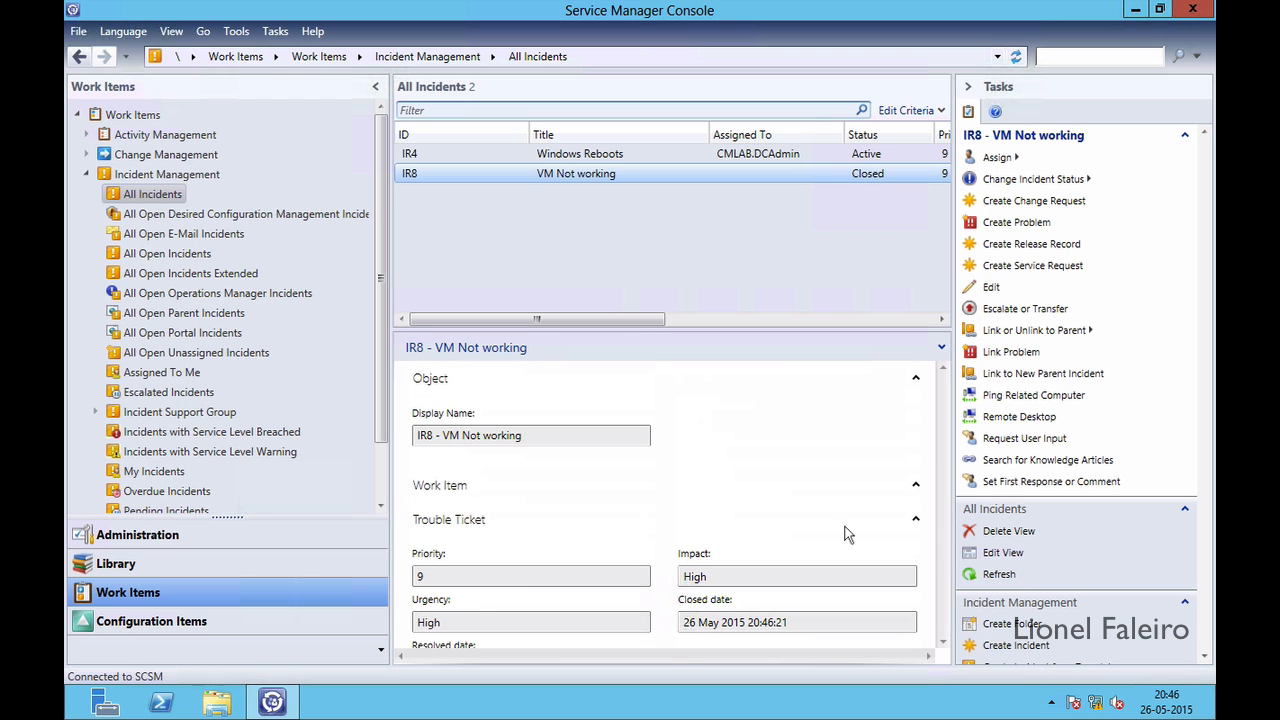
{"action": "scroll", "coordinate": [844, 534], "scroll_direction": "down", "scroll_amount": 6}
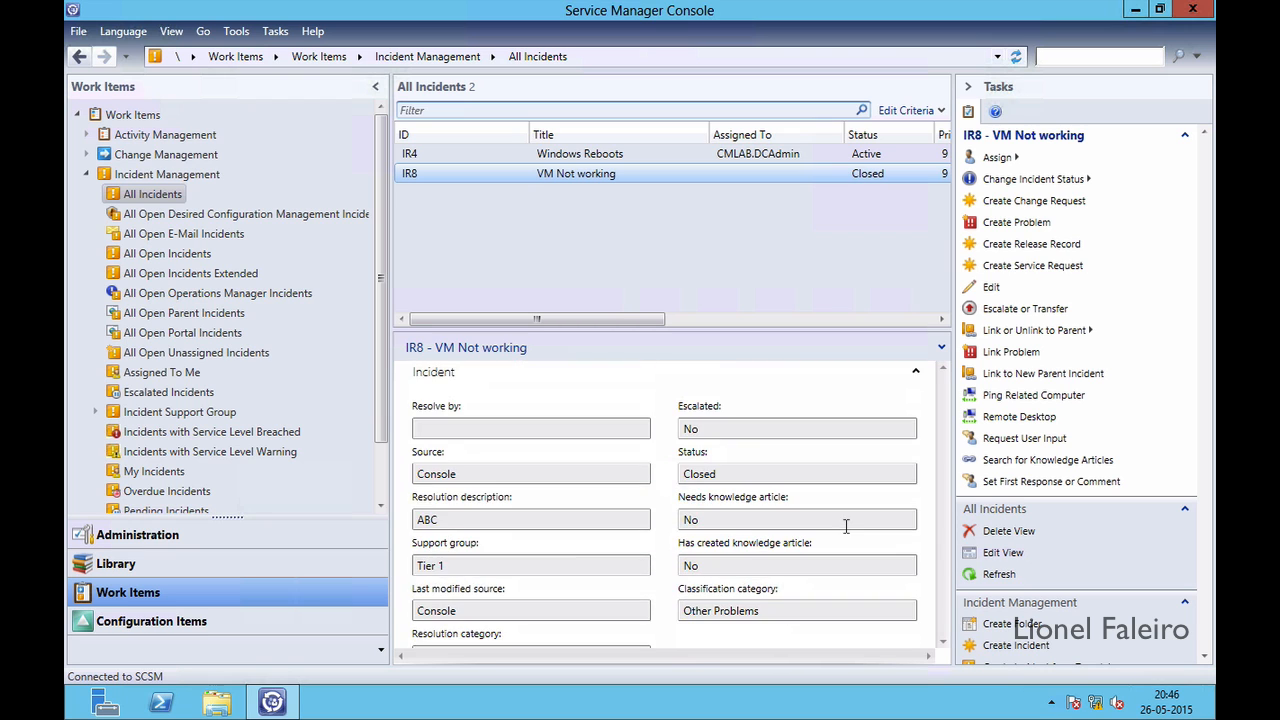